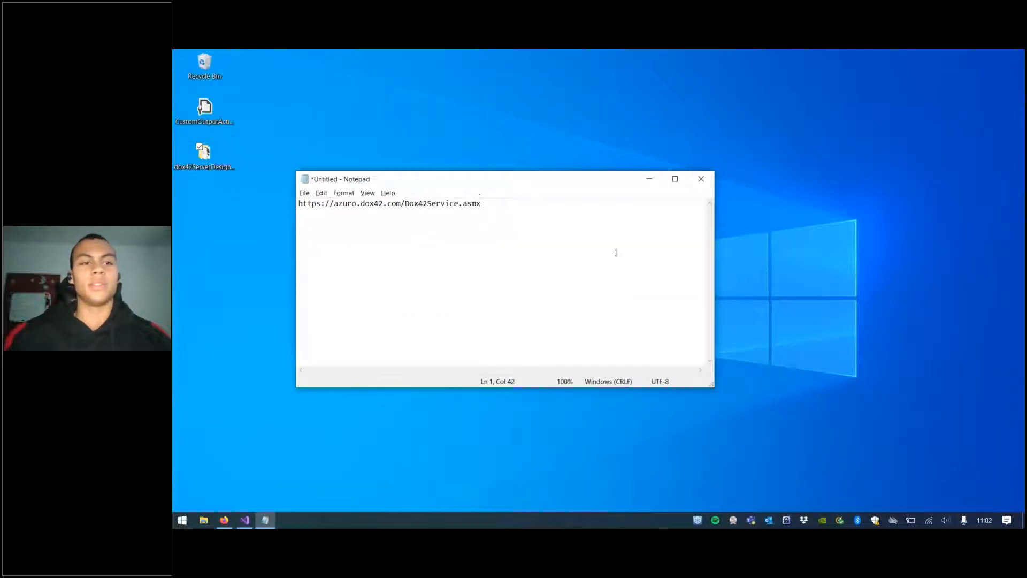
Step: Launch dox42 Server Designer from the Start menu and maximize its window
double_click(223, 162)
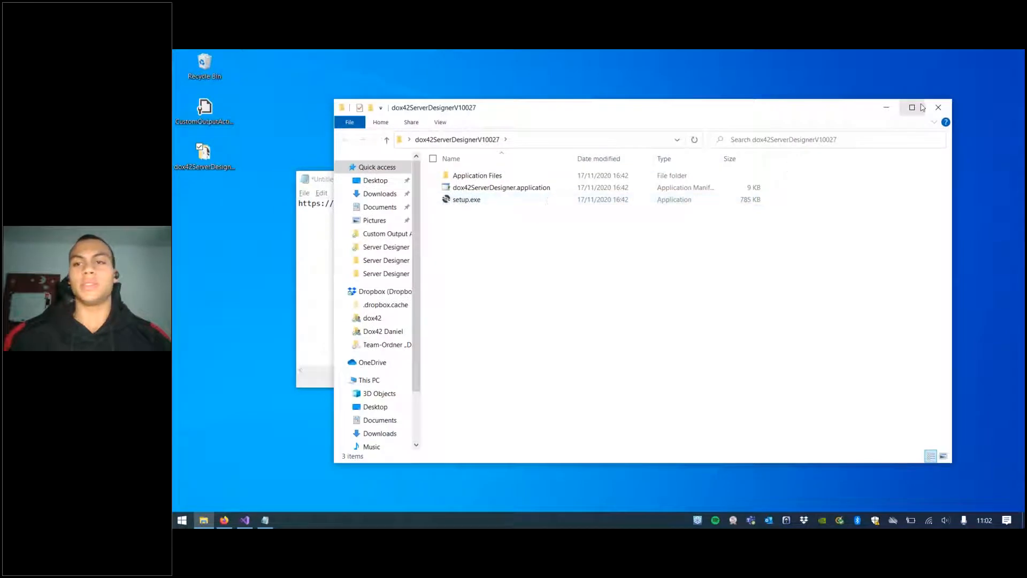
left_click(936, 107)
key("super")
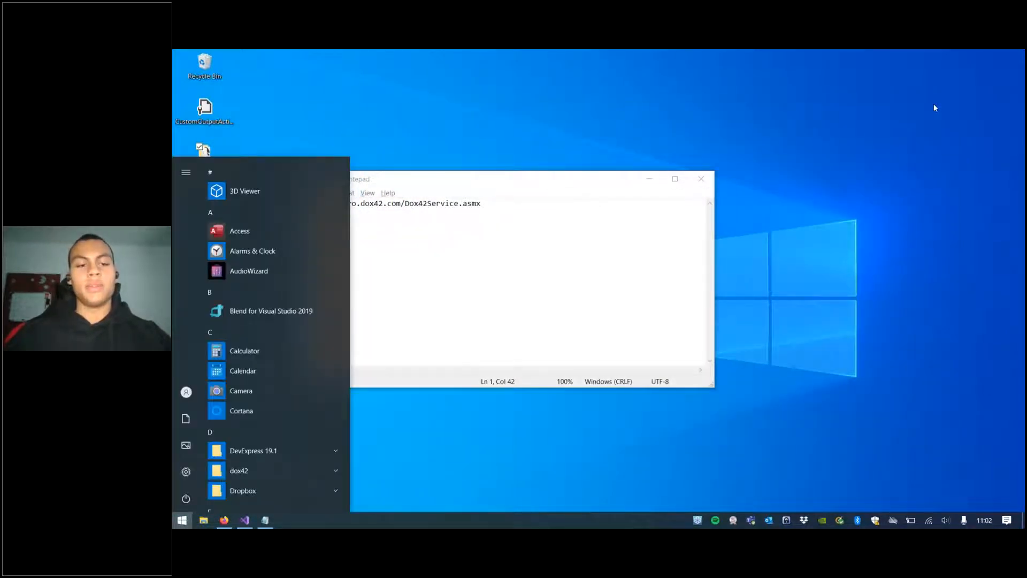
type("server")
key("Return")
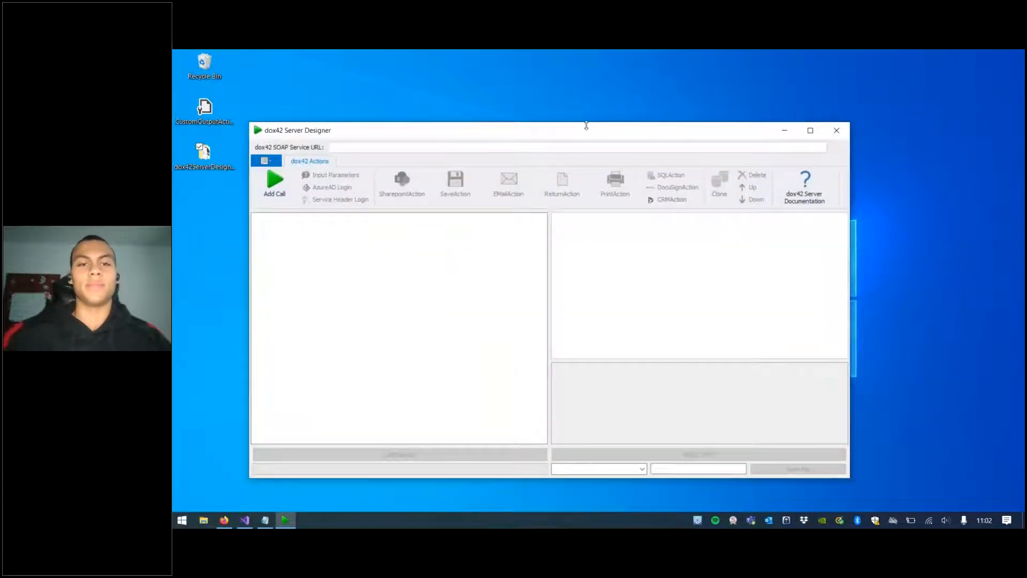
double_click(569, 132)
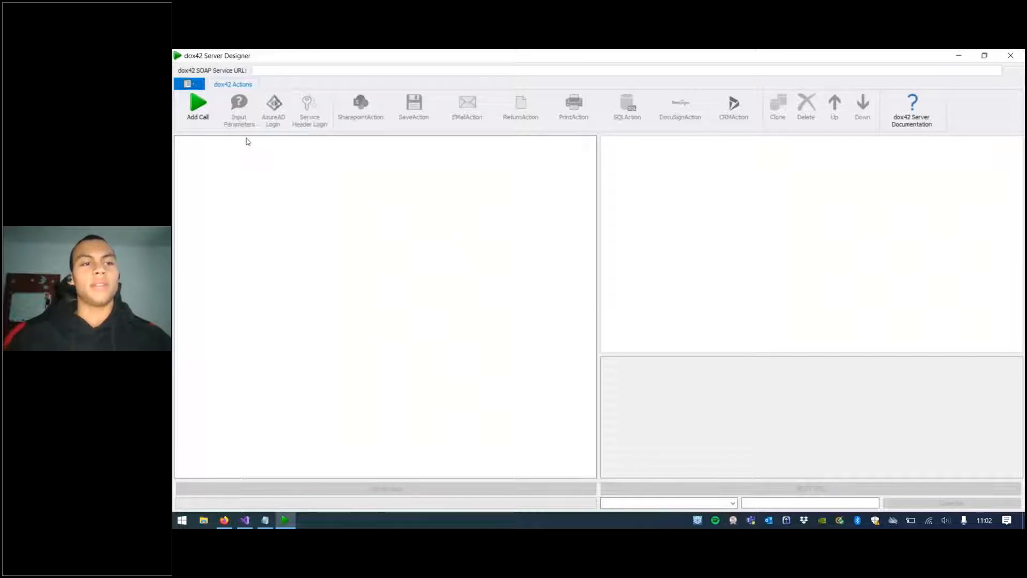
Step: Add a new call with input parameters, defining parameter EmployeeID with value 1
left_click(196, 116)
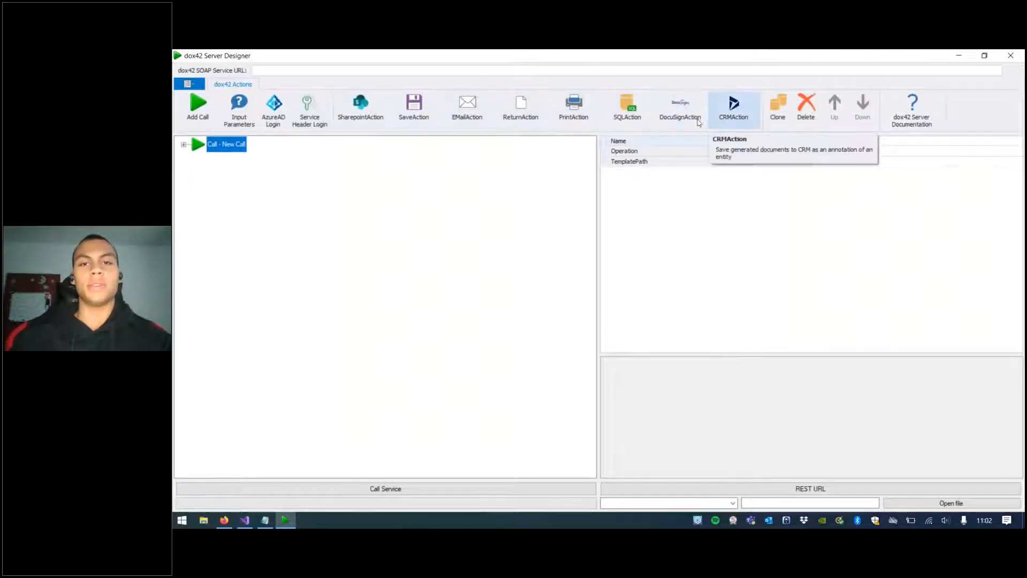
left_click(254, 121)
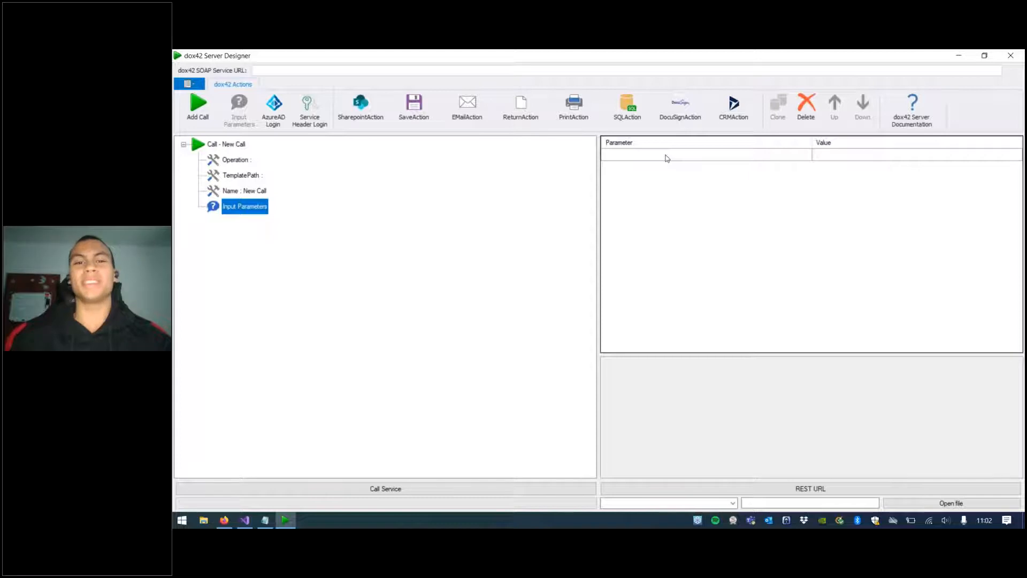
left_click(666, 156)
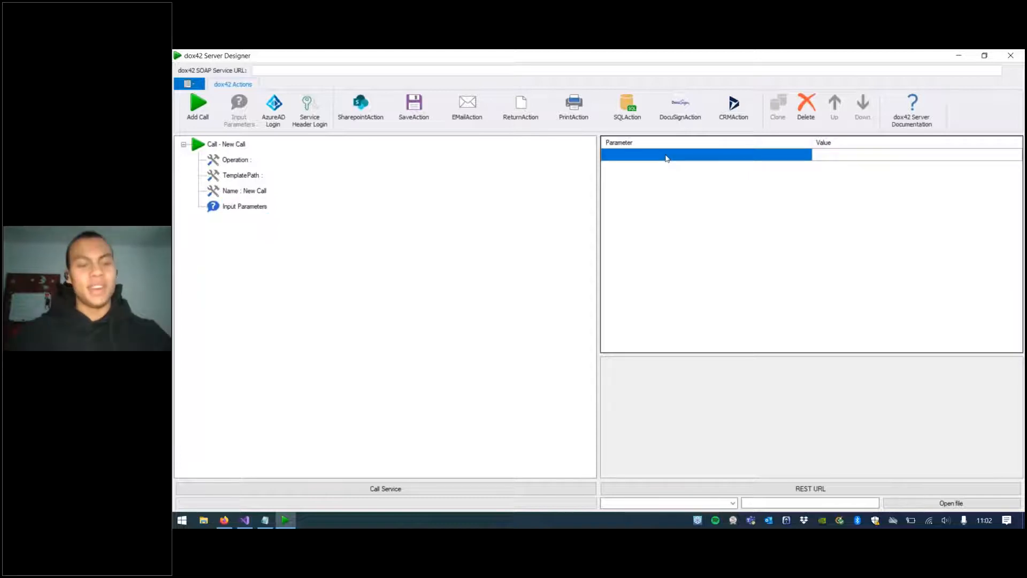
type("Employee")
key("Tab")
type("1")
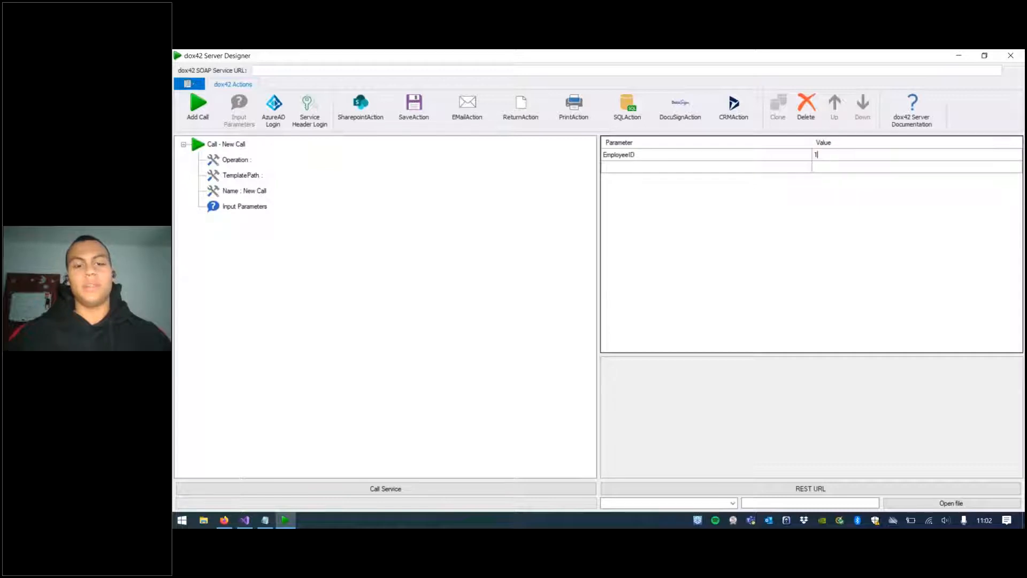
key("Return")
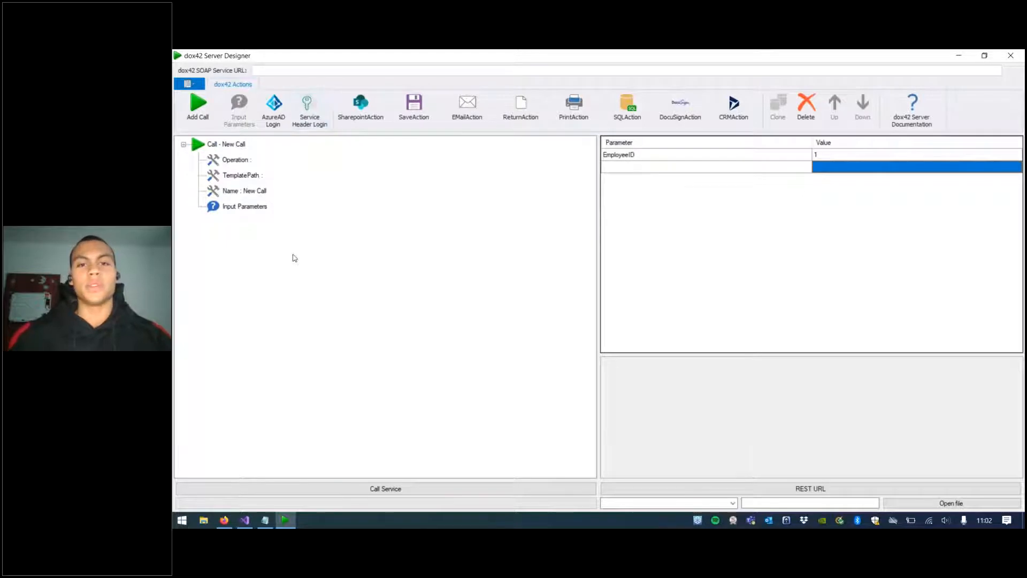
Step: Add Service Header and AzureAD logins to the call, setting the AzureAD login mode to AzureAD Access Token
left_click(308, 113)
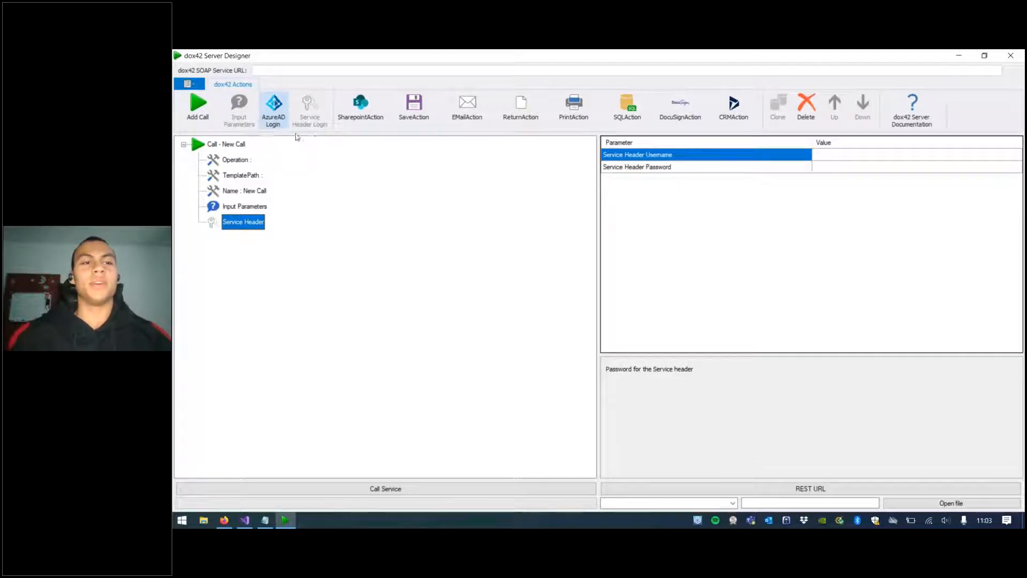
left_click(273, 114)
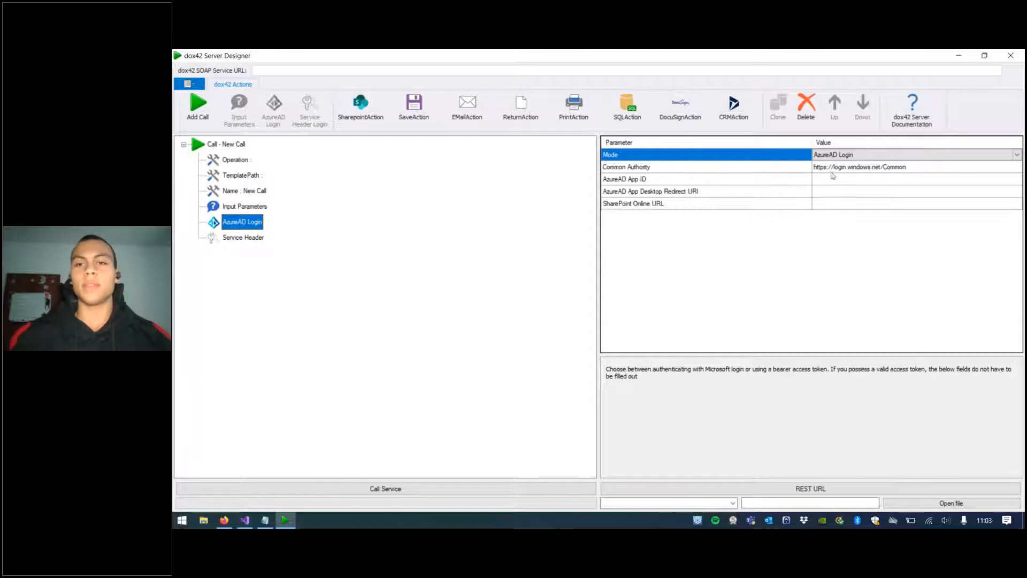
left_click(814, 157)
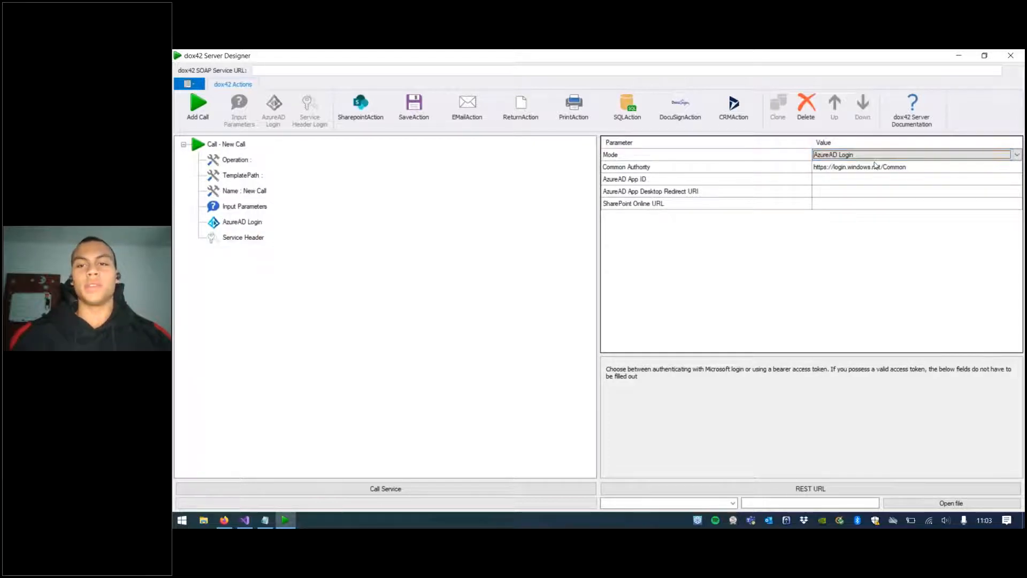
left_click(1019, 186)
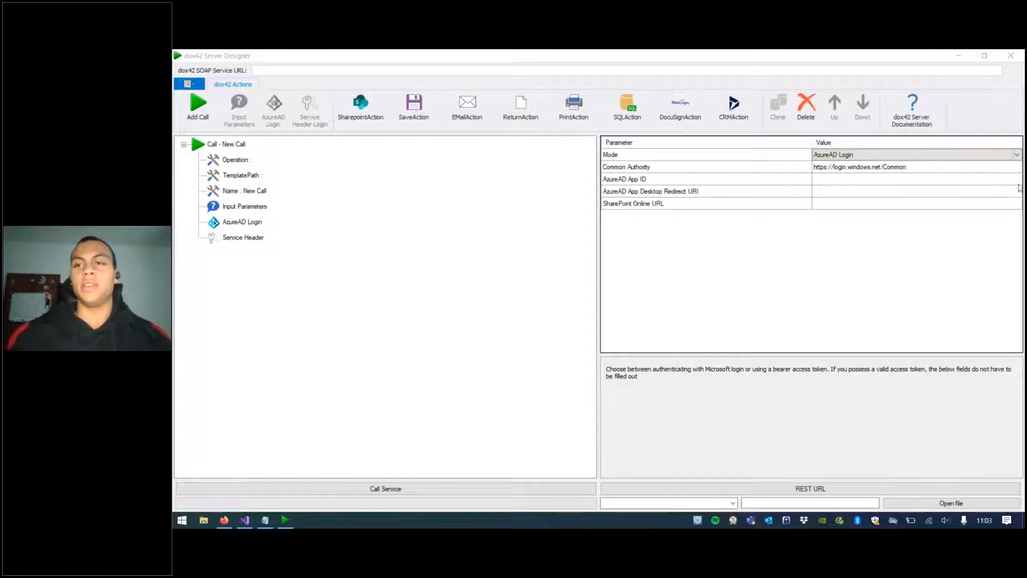
left_click(914, 246)
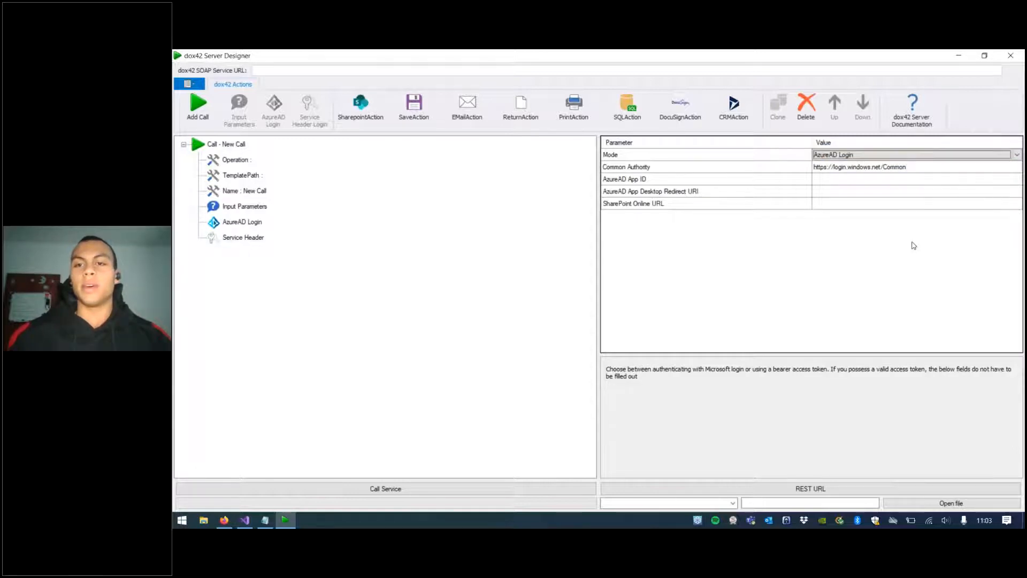
left_click(1016, 155)
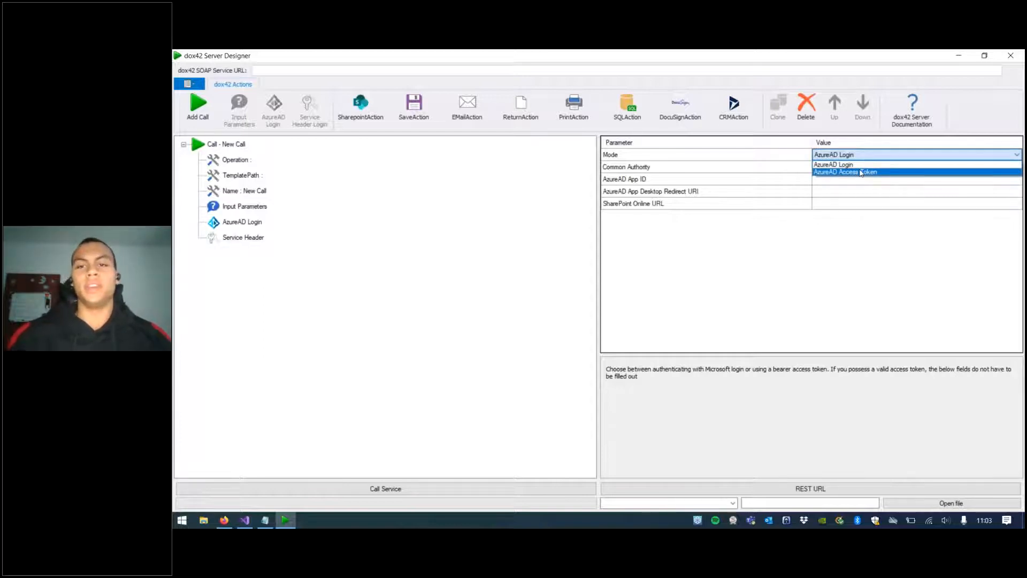
left_click(860, 171)
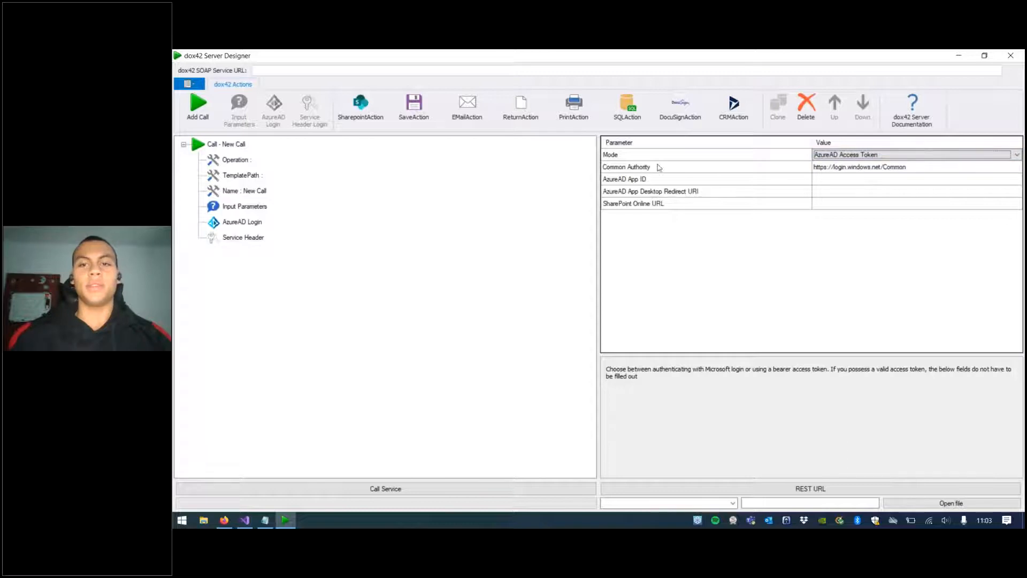
Step: Review the descriptions of the AzureAD login parameters
left_click(639, 168)
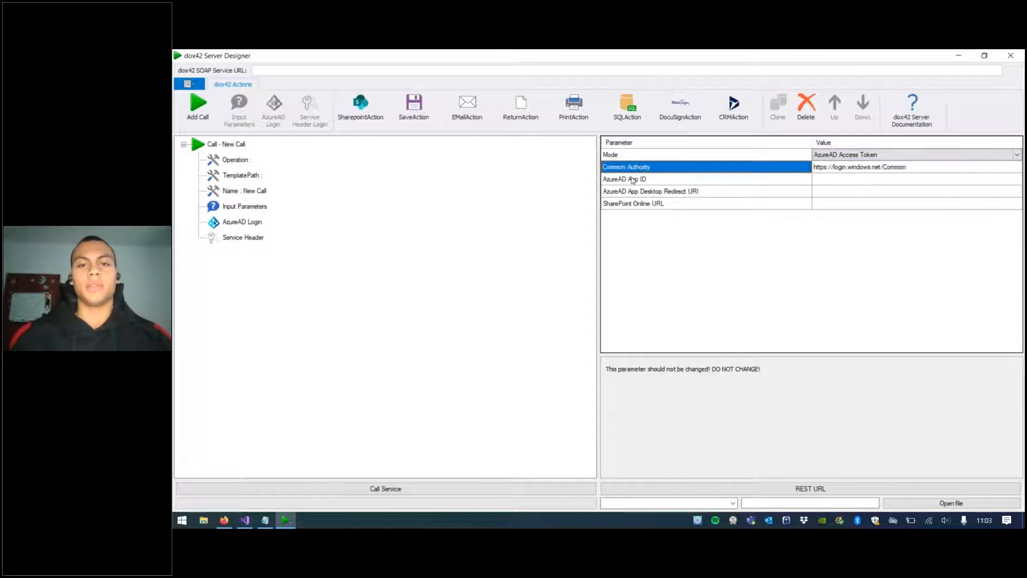
left_click(659, 180)
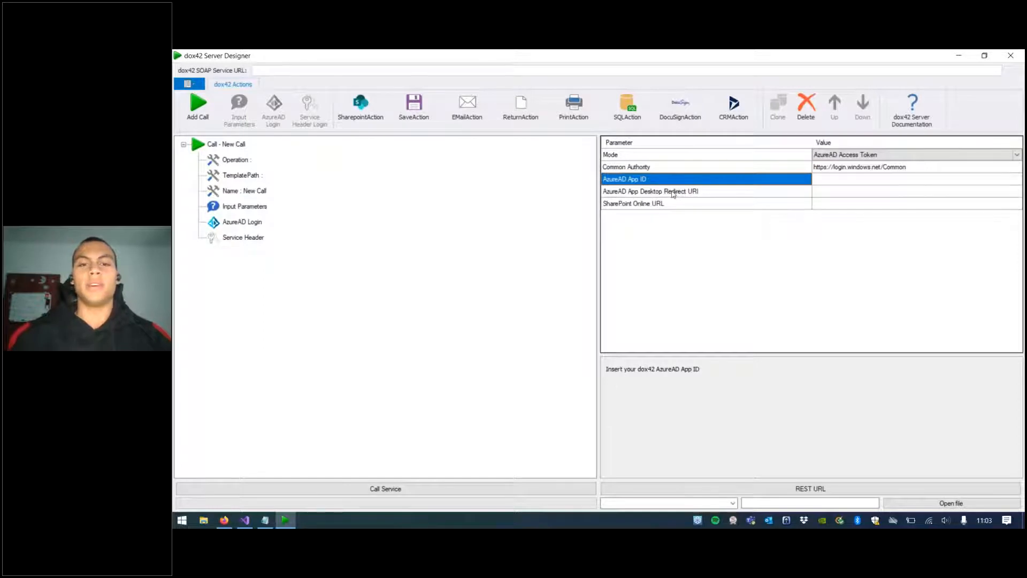
left_click(660, 205)
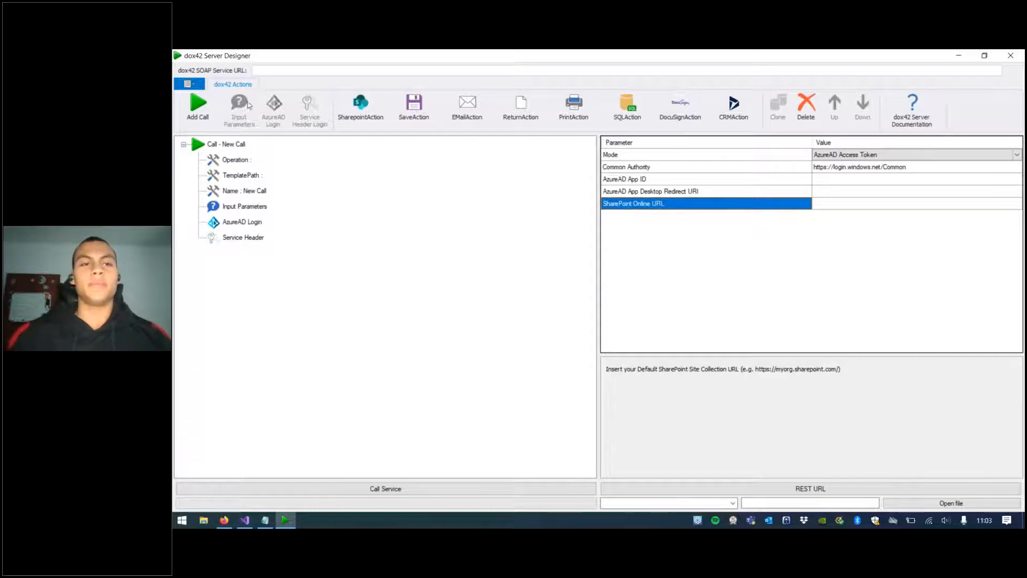
Step: Add a SharePointAction to the call and review its parameter descriptions
left_click(363, 116)
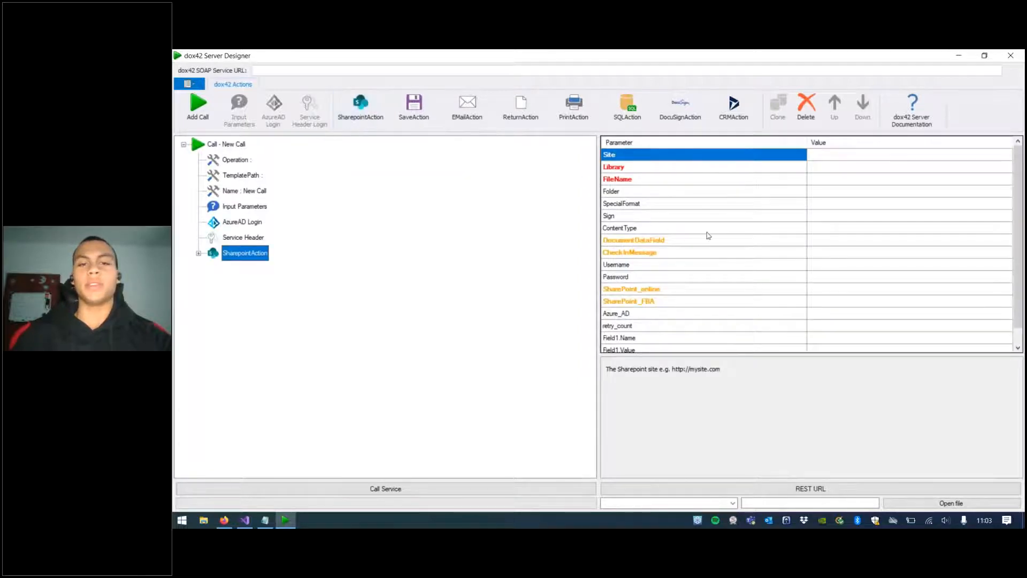
left_click(707, 231)
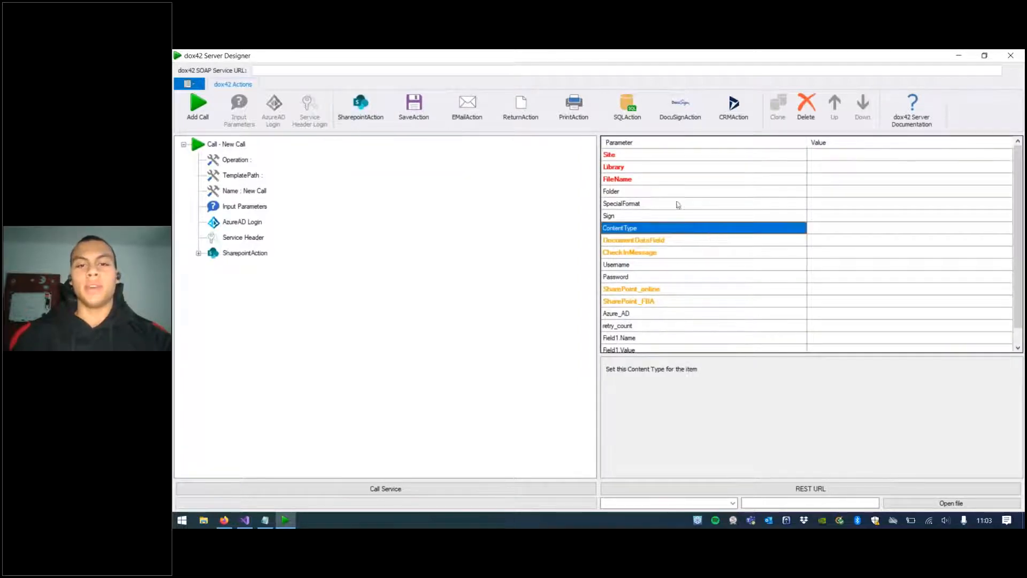
left_click(646, 206)
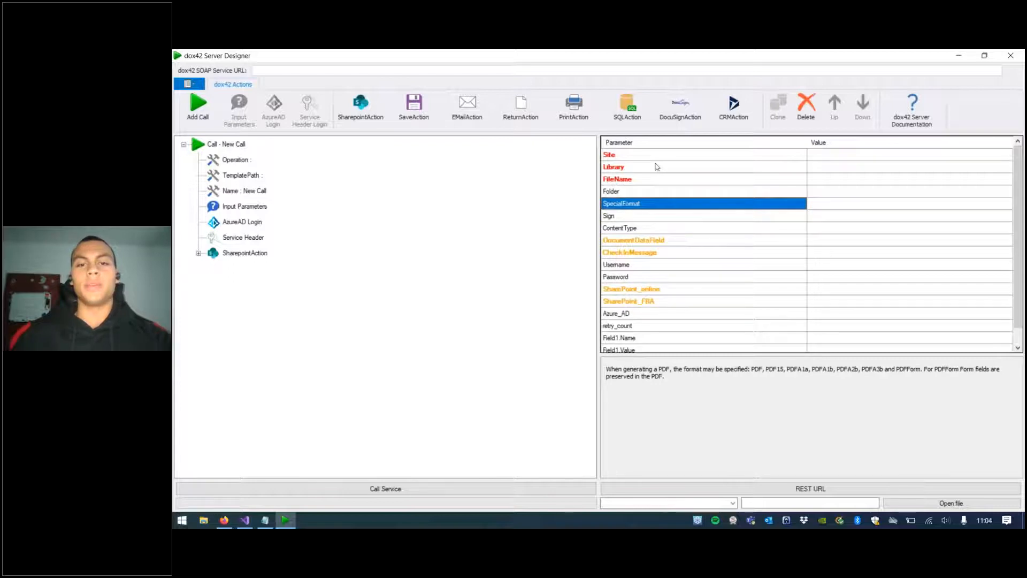
scroll(650, 269, "down", 1)
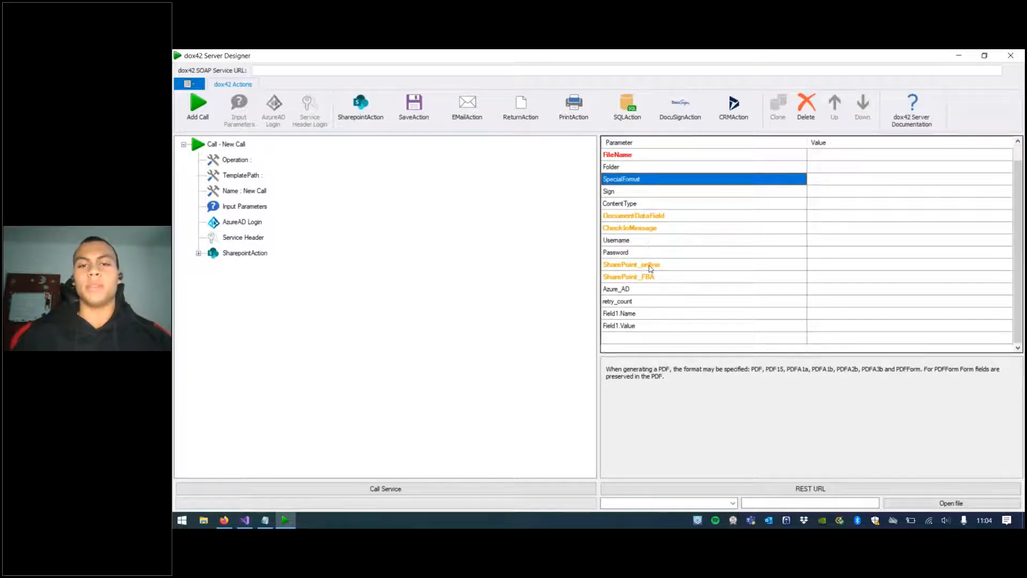
scroll(650, 268, "up", 1)
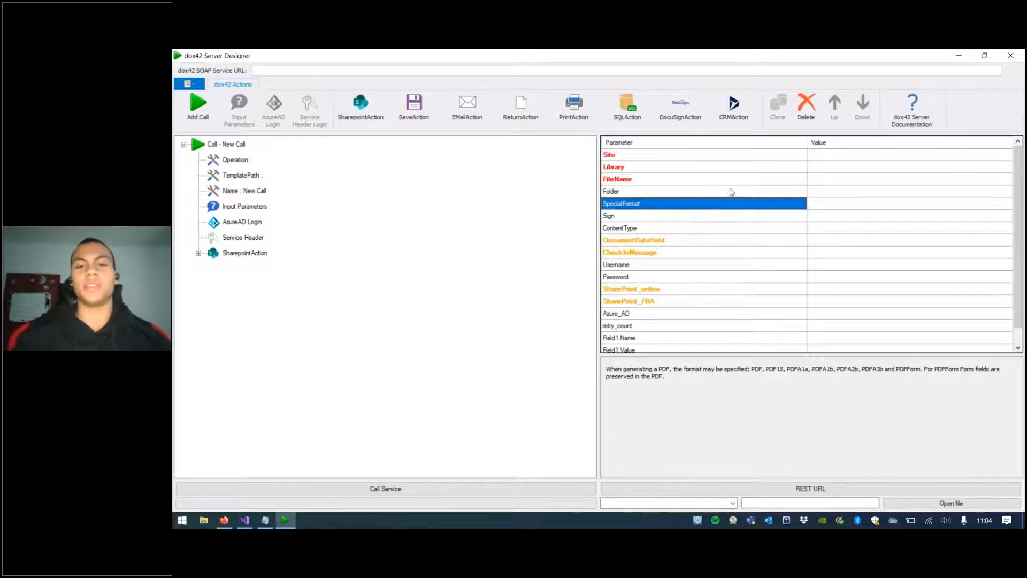
left_click(637, 179)
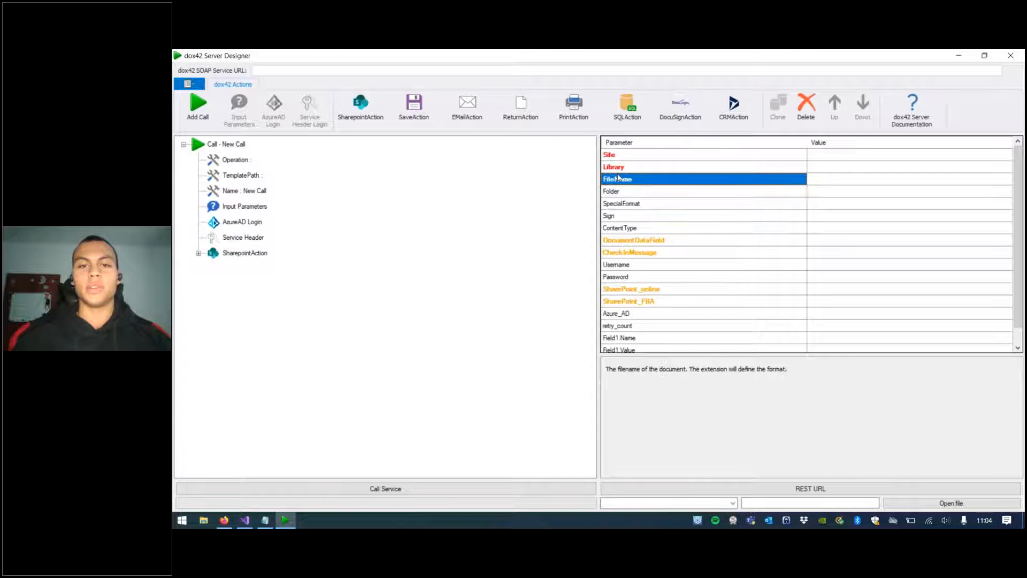
left_click(658, 168)
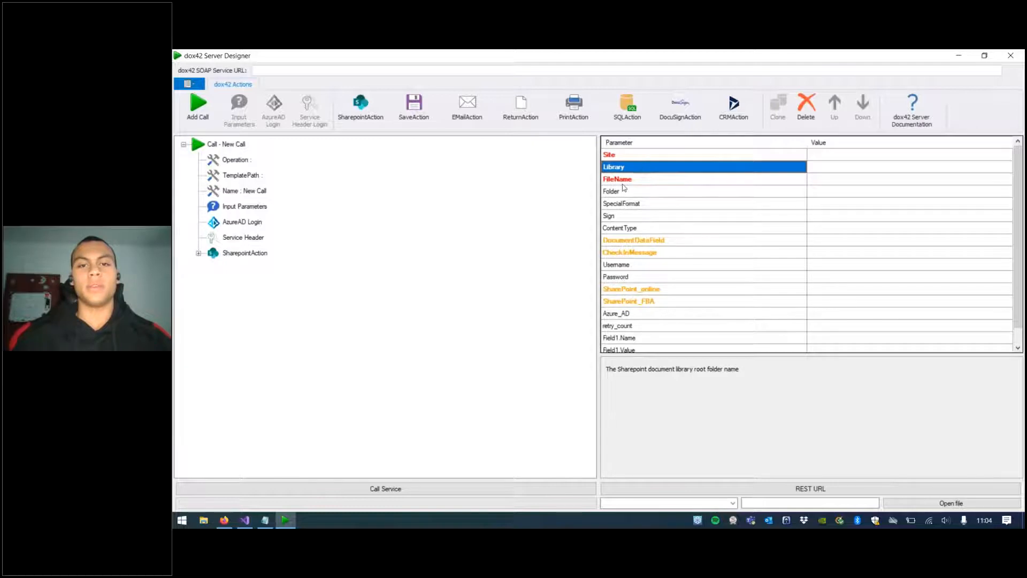
left_click(651, 255)
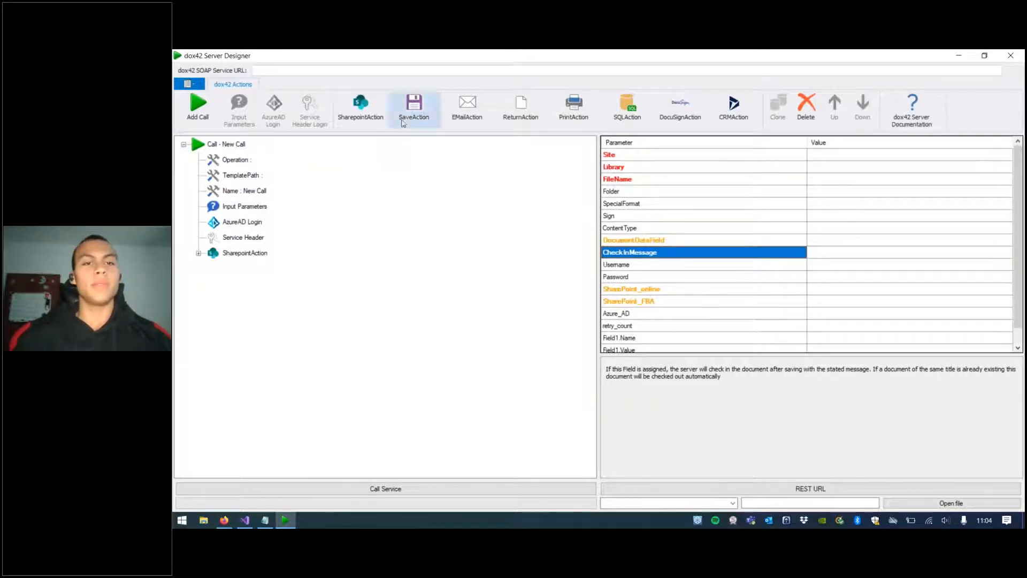
Step: Add Save, EMail, Return, Print, SQL, DocuSign and CRM actions to the call
left_click(414, 105)
left_click(670, 168)
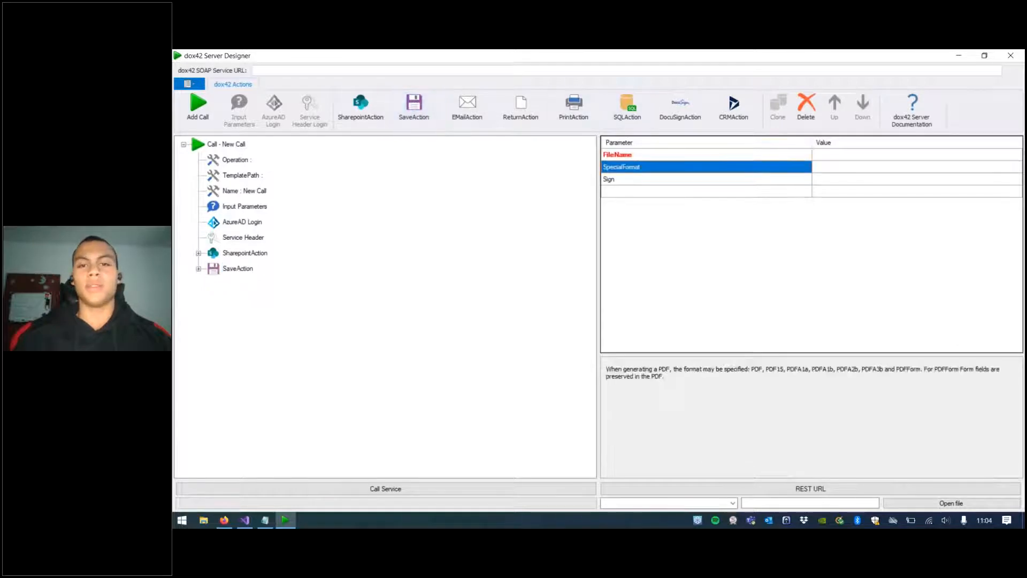
left_click(467, 107)
left_click(517, 118)
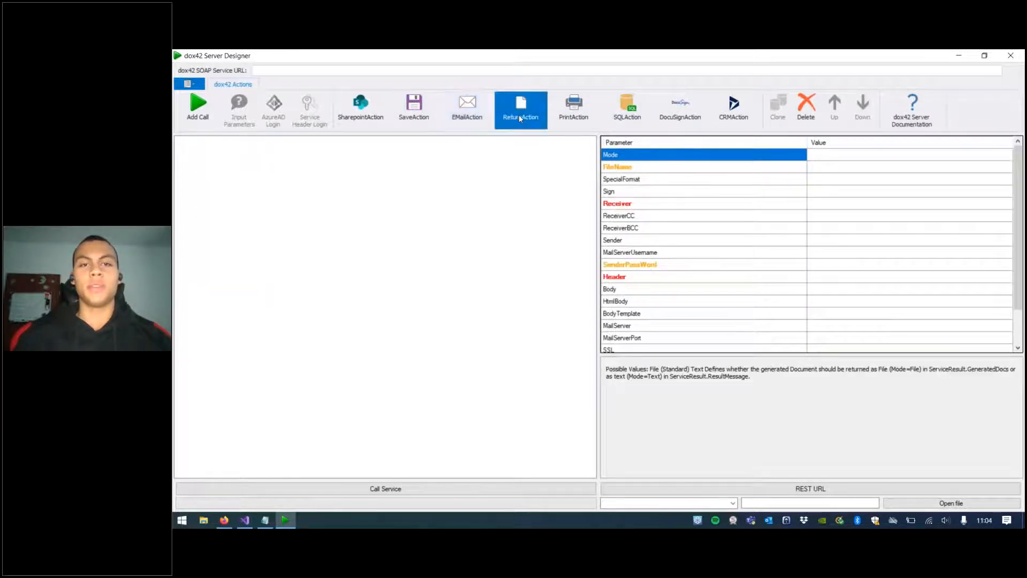
left_click(566, 123)
left_click(642, 119)
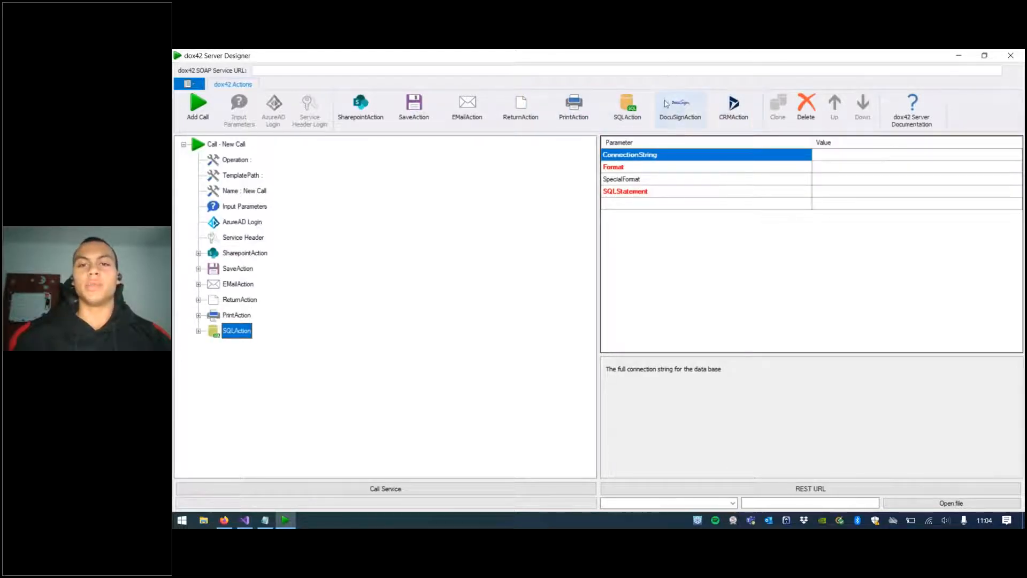
left_click(681, 117)
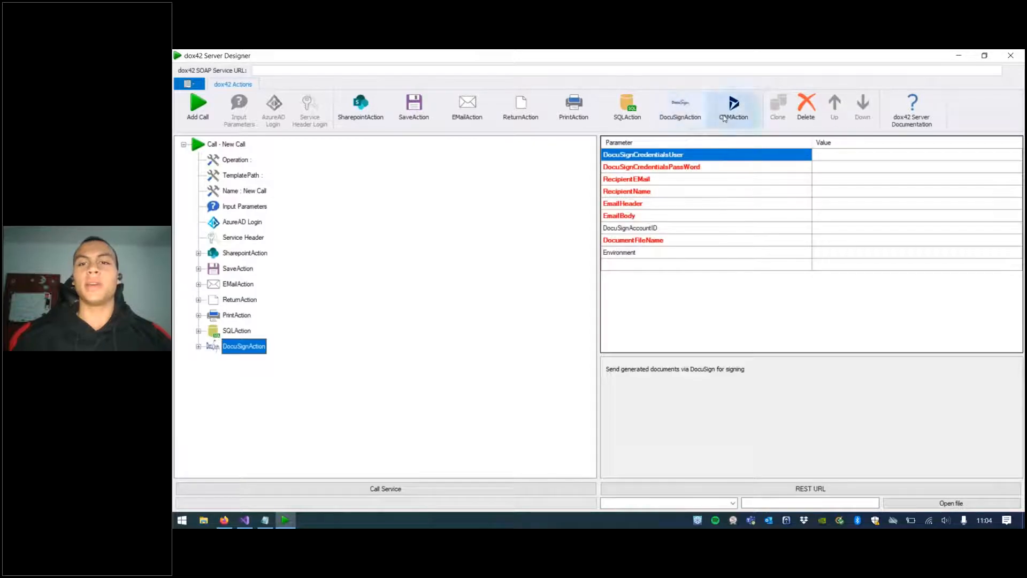
left_click(730, 121)
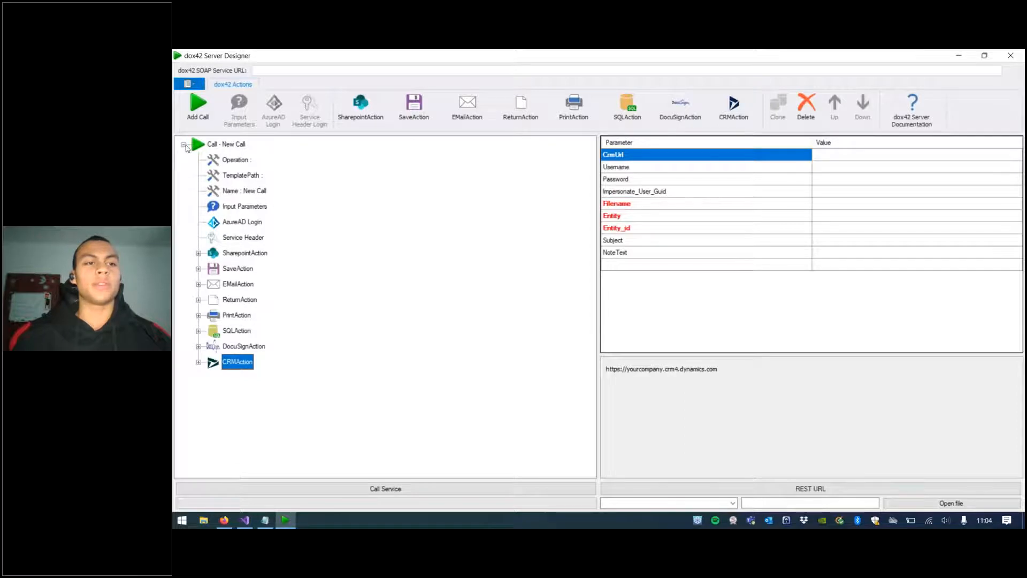
Step: Collapse the call, clone it, and expand the copied call's nodes
double_click(212, 145)
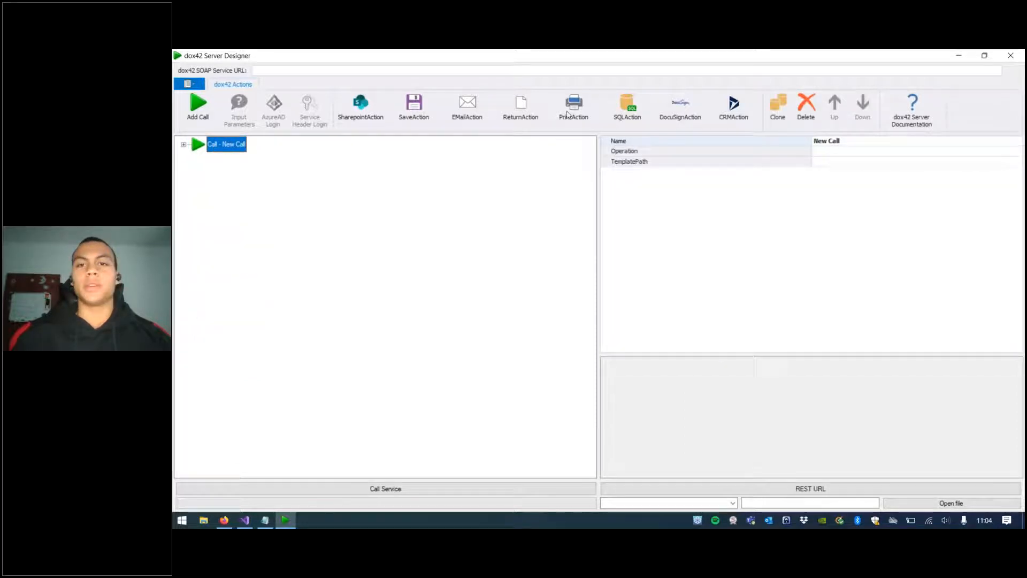
left_click(781, 110)
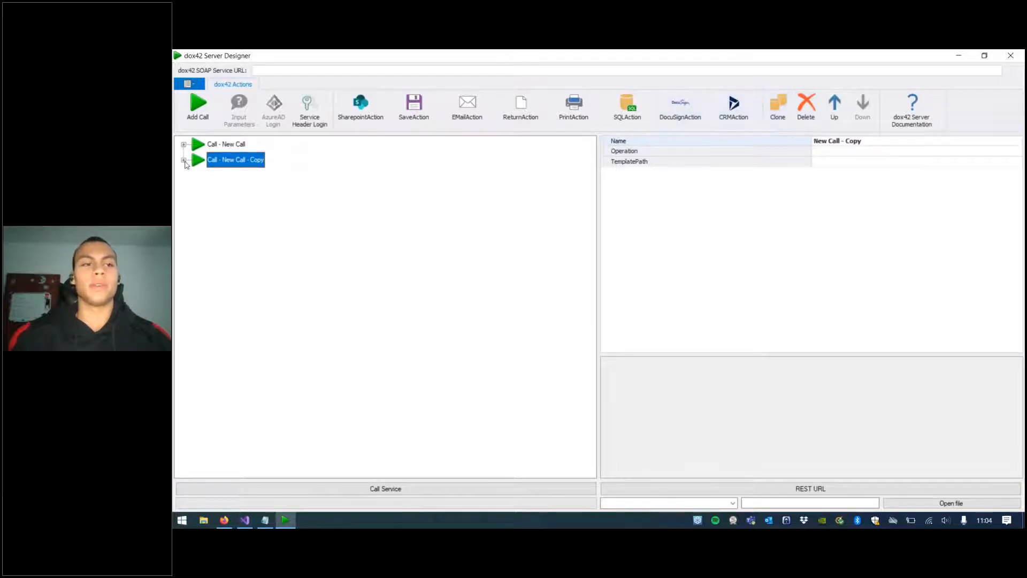
left_click(184, 160)
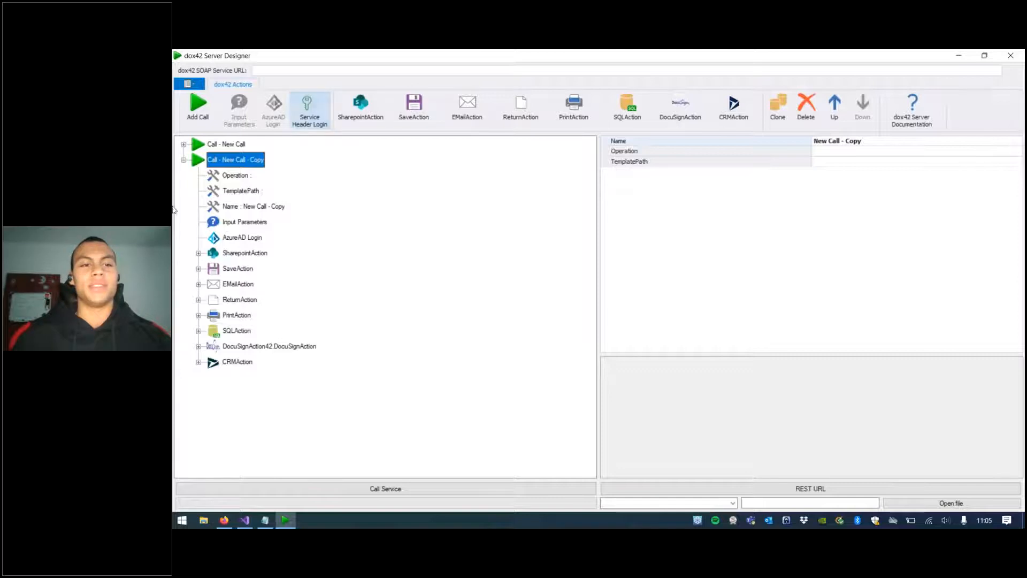
Step: Delete the copied call "Call - New Call - Copy"
left_click(183, 160)
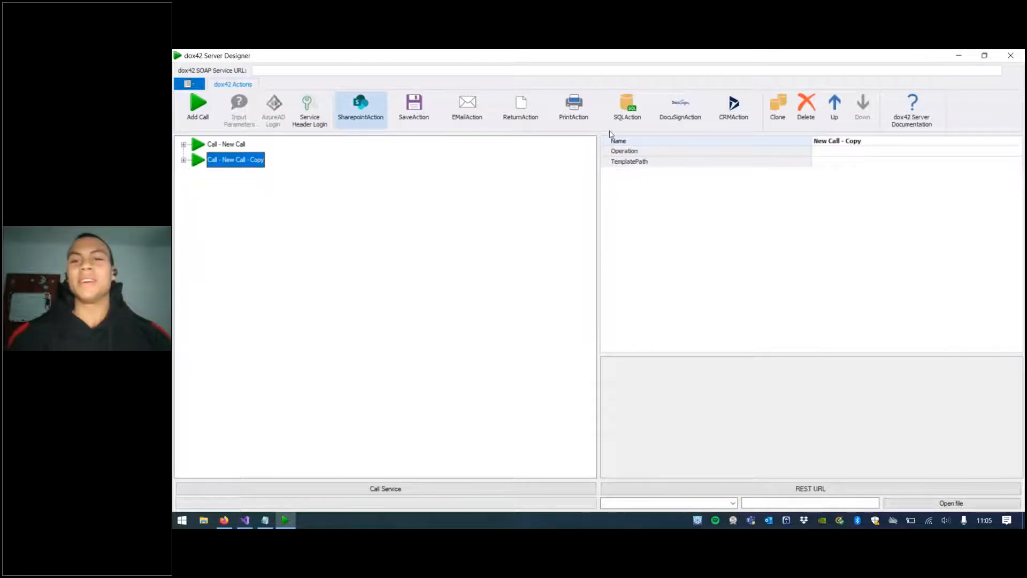
left_click(808, 121)
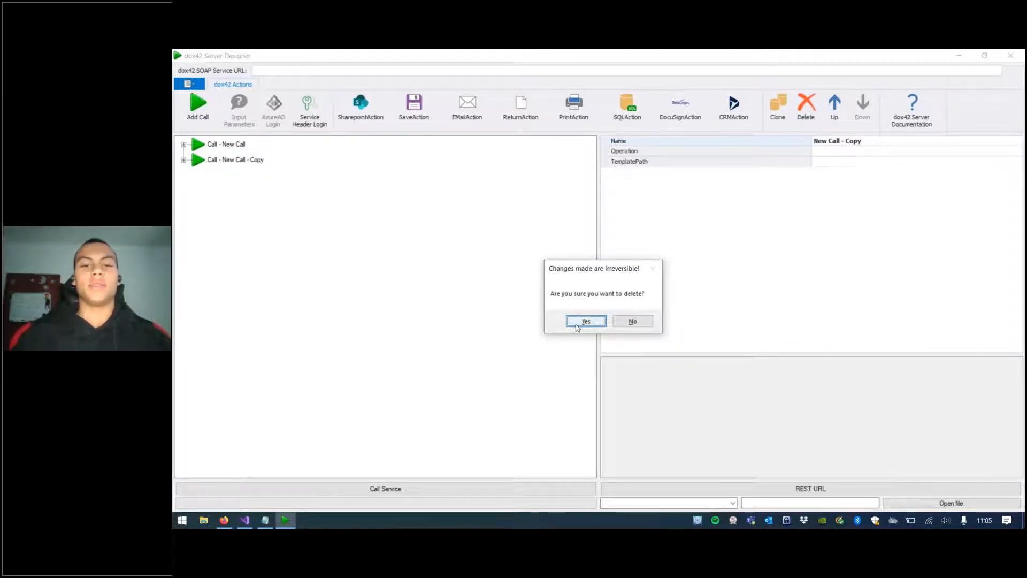
left_click(577, 323)
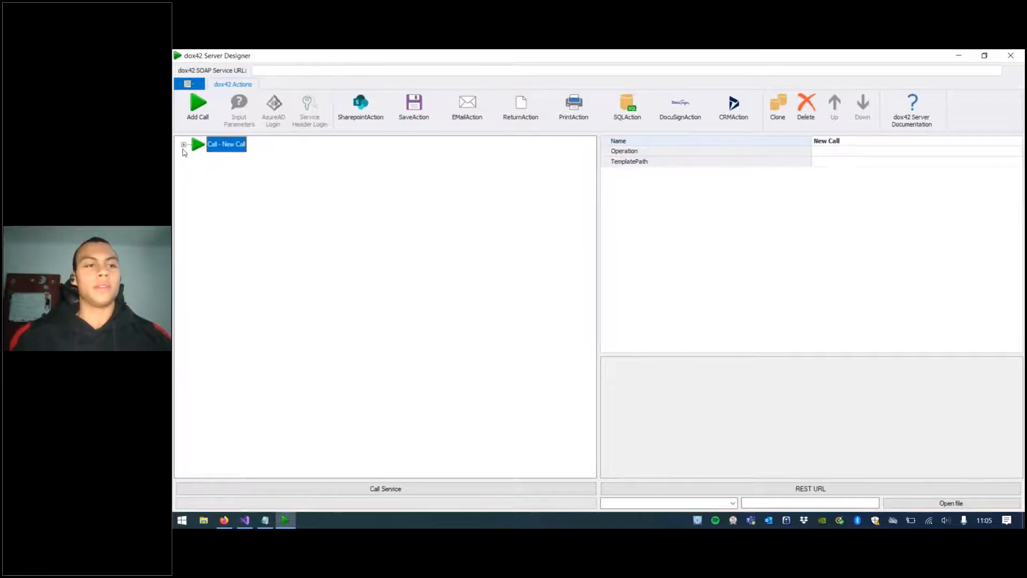
Step: Add three new calls and move New Call 3 up to directly below the first call
left_click(184, 144)
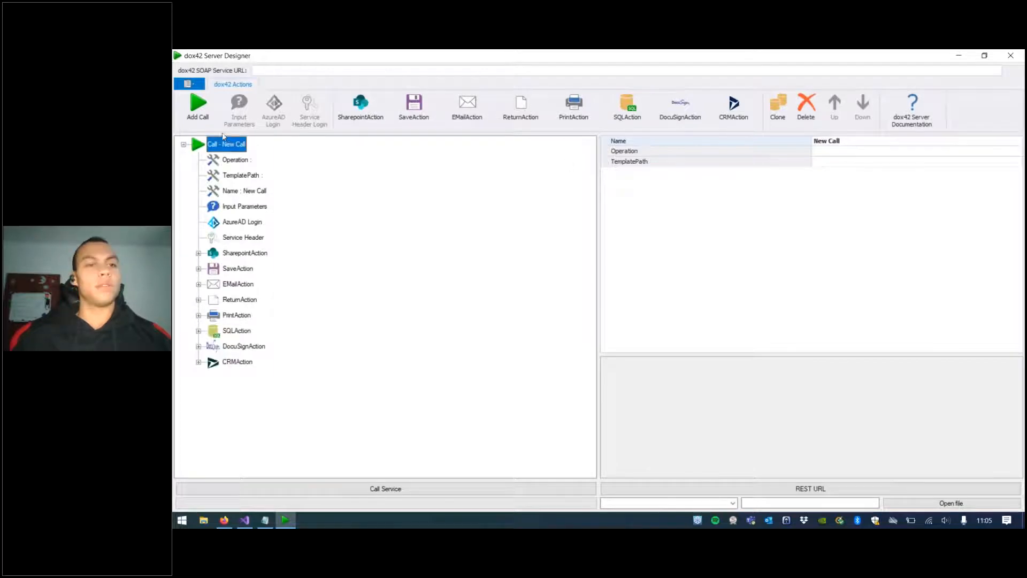
left_click(183, 144)
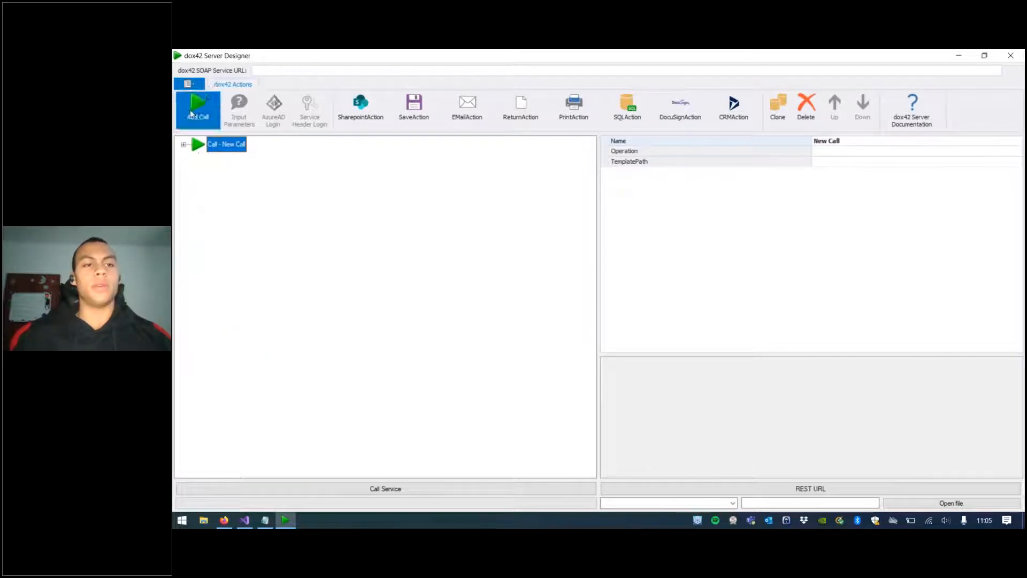
left_click(190, 110)
left_click(190, 110)
left_click(191, 111)
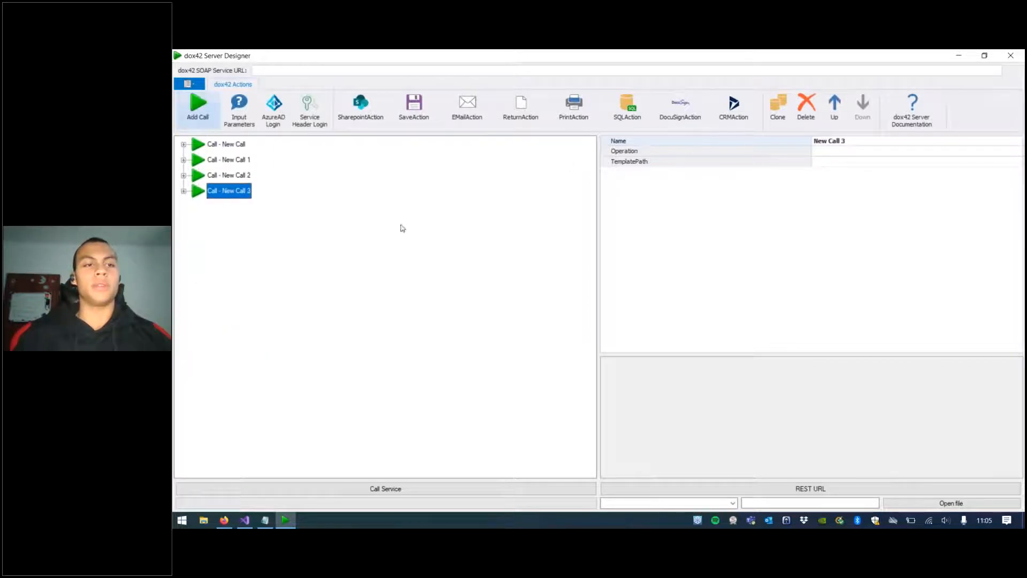
left_click(834, 119)
left_click(833, 109)
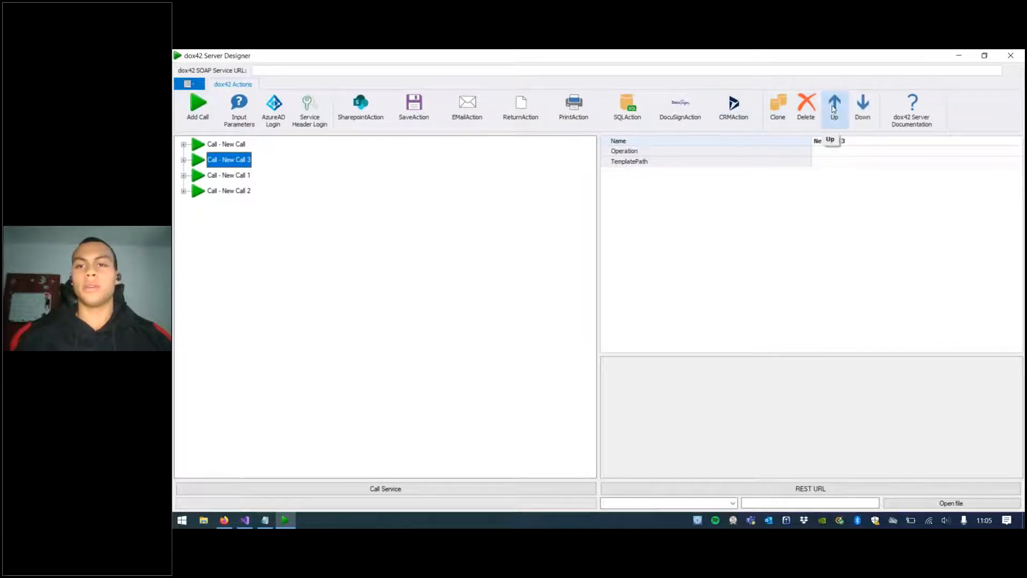
Step: Open the dox42 Server documentation and scroll through its parameter descriptions
left_click(914, 118)
scroll(524, 219, "down", 10)
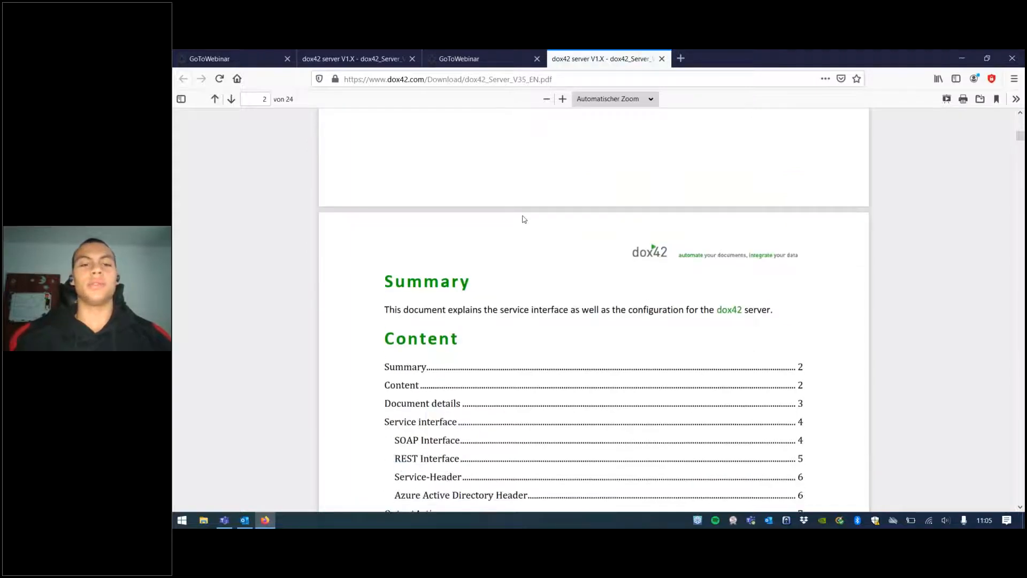
scroll(523, 218, "down", 20)
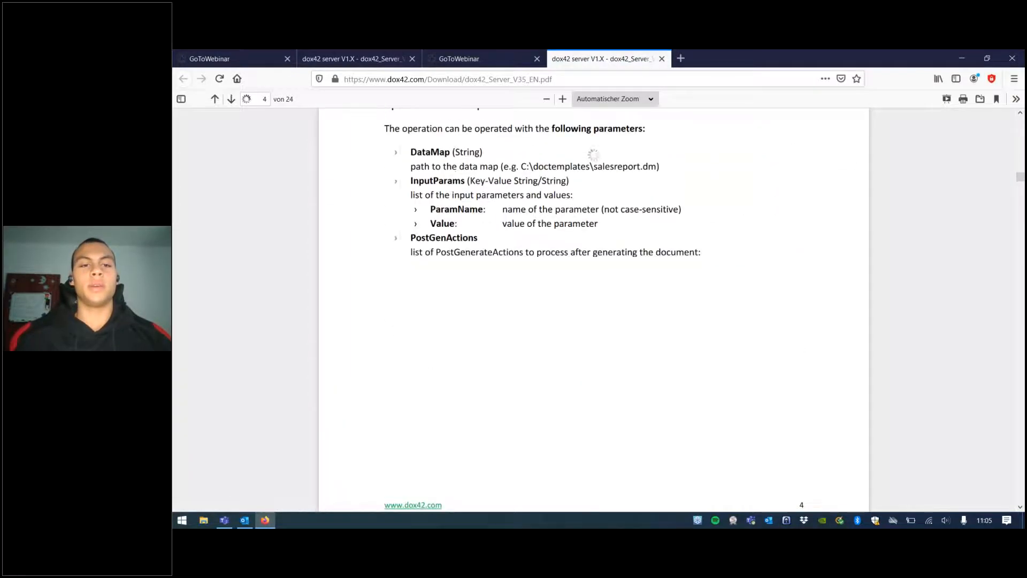
scroll(594, 310, "down", 12)
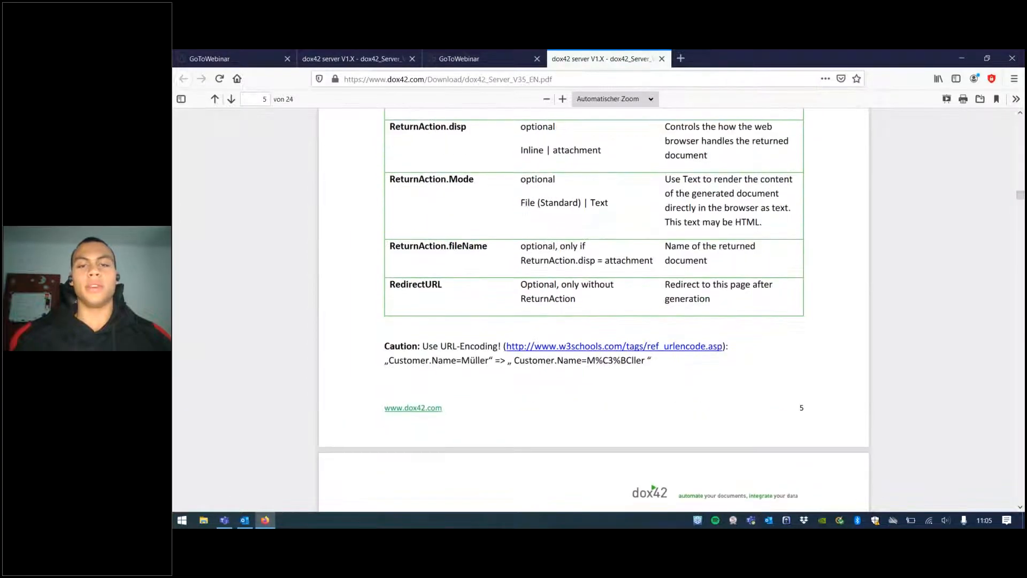
scroll(593, 311, "down", 20)
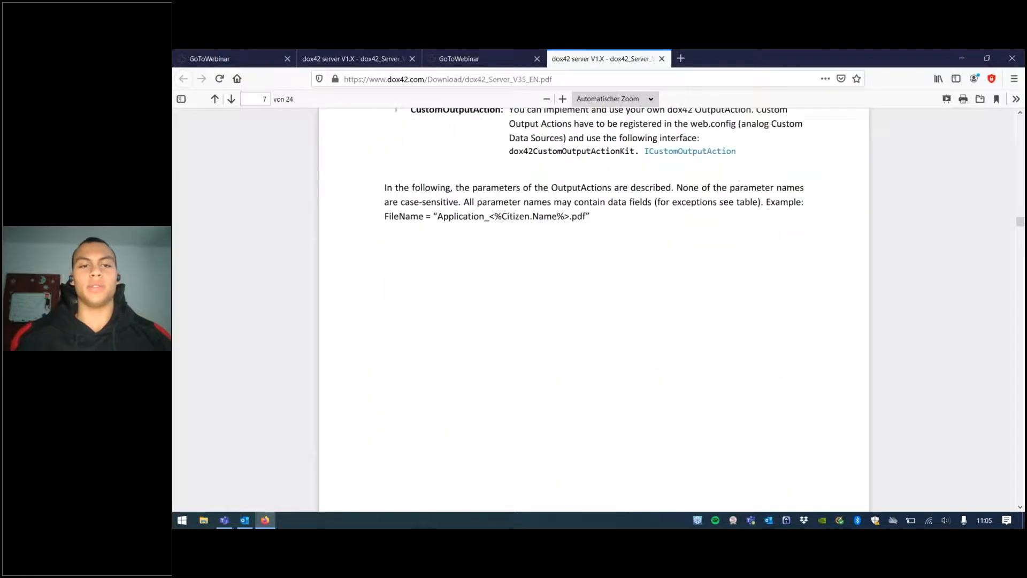
scroll(758, 307, "down", 15)
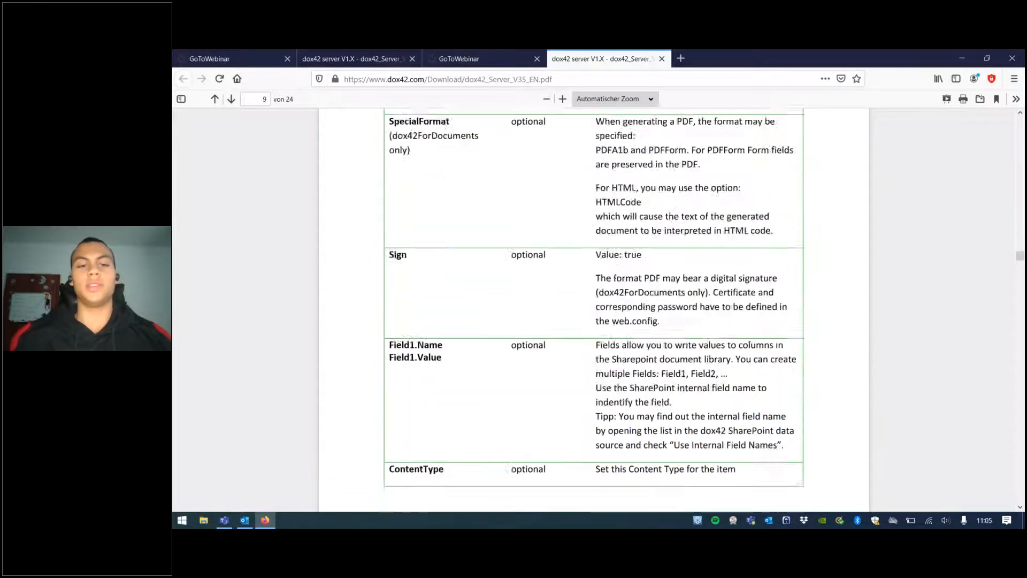
key("ctrl+super+Left")
key("ctrl+super+Right")
left_click(965, 62)
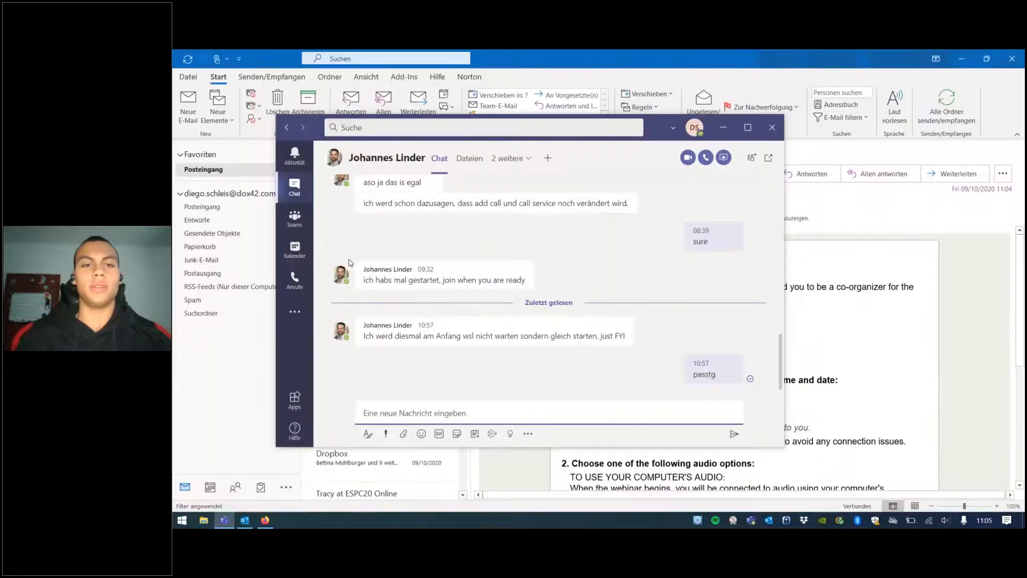
key("ctrl+super+Left")
key("ctrl+super+Left")
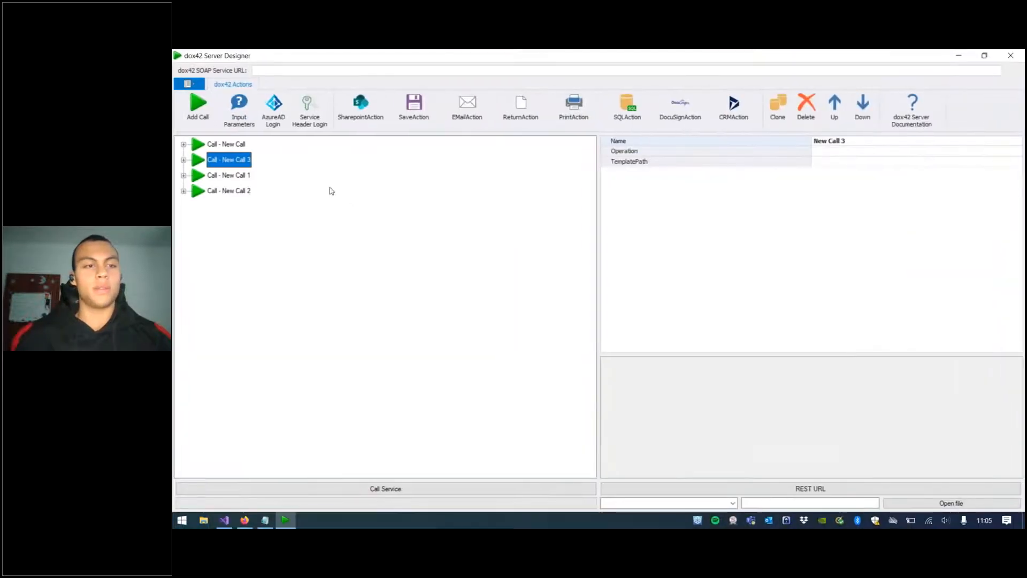
left_click(310, 70)
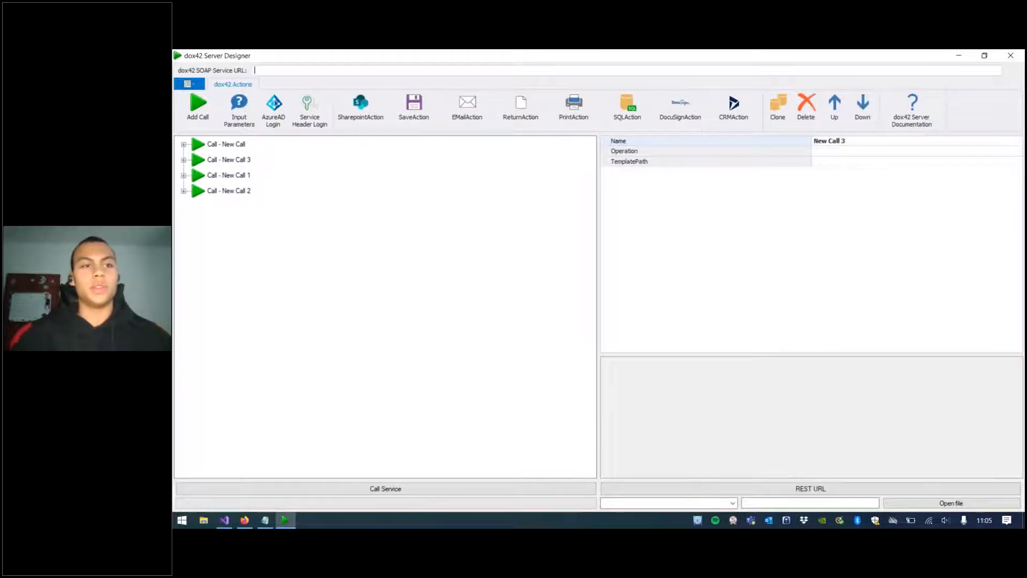
left_click(265, 520)
left_click_drag(497, 210, 256, 196)
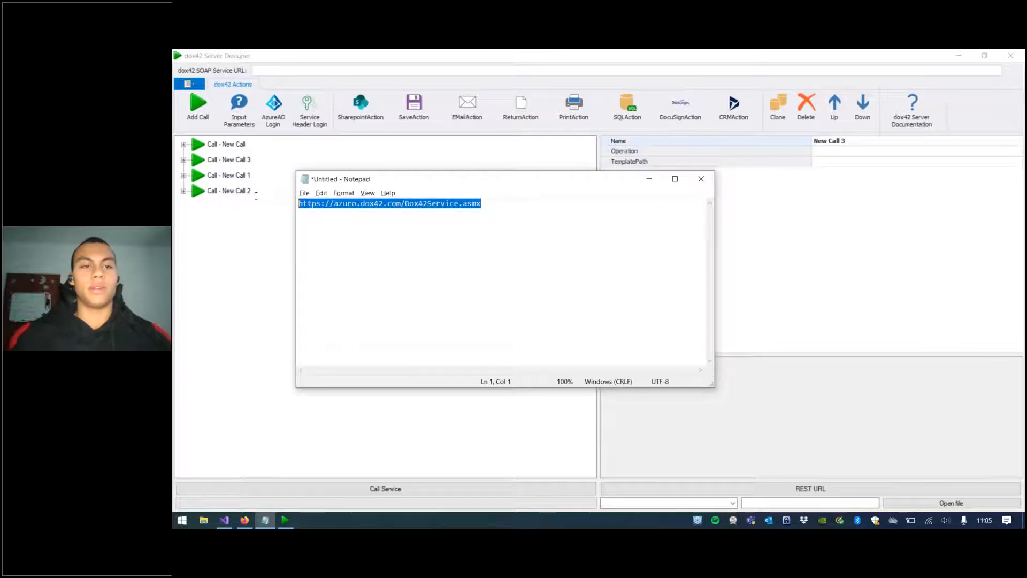
left_click(278, 73)
type("https://azuro.dox42.com/Dox42Service.asmx")
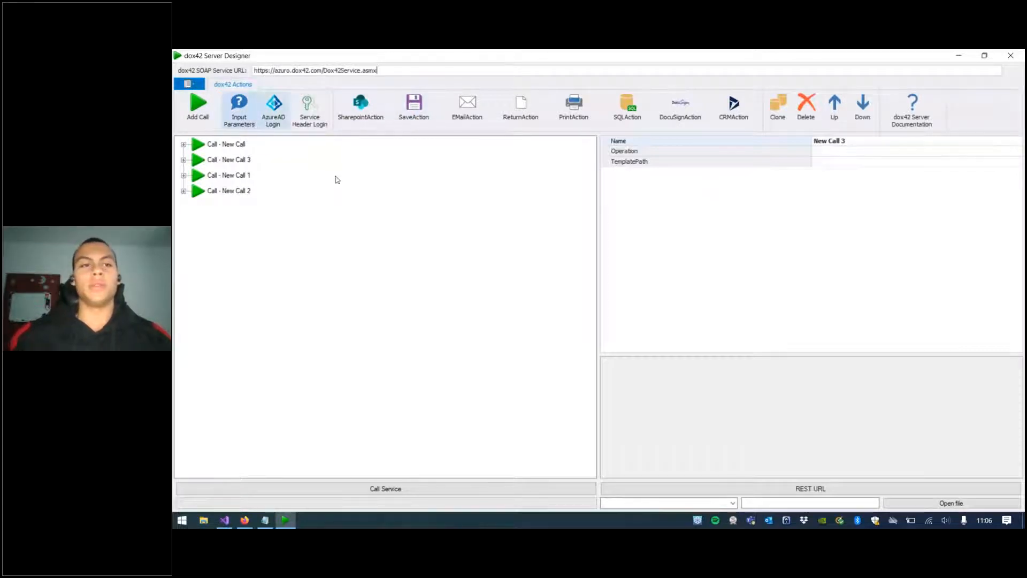
Step: Start a new configuration without saving the current one
left_click(188, 84)
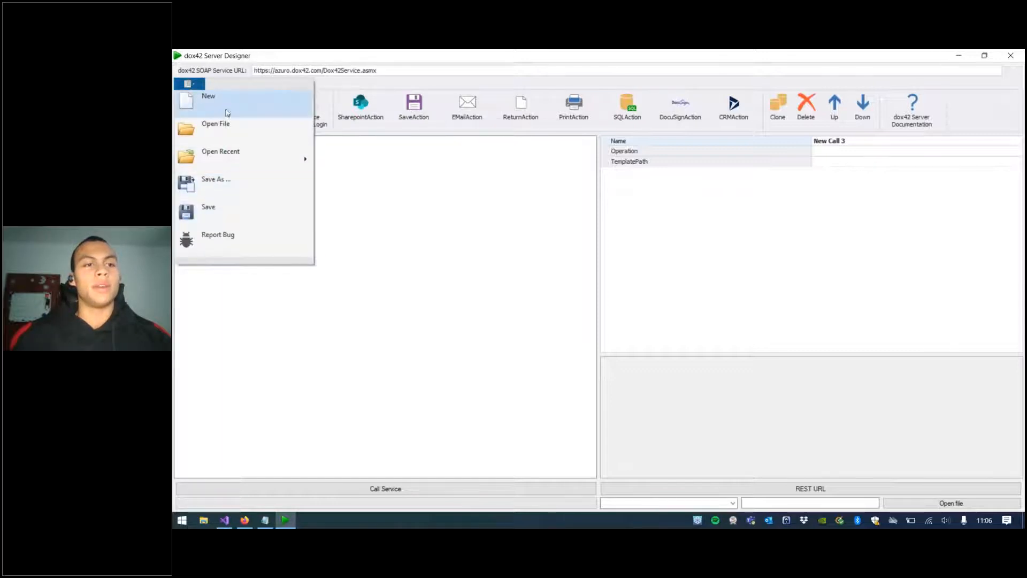
left_click(472, 194)
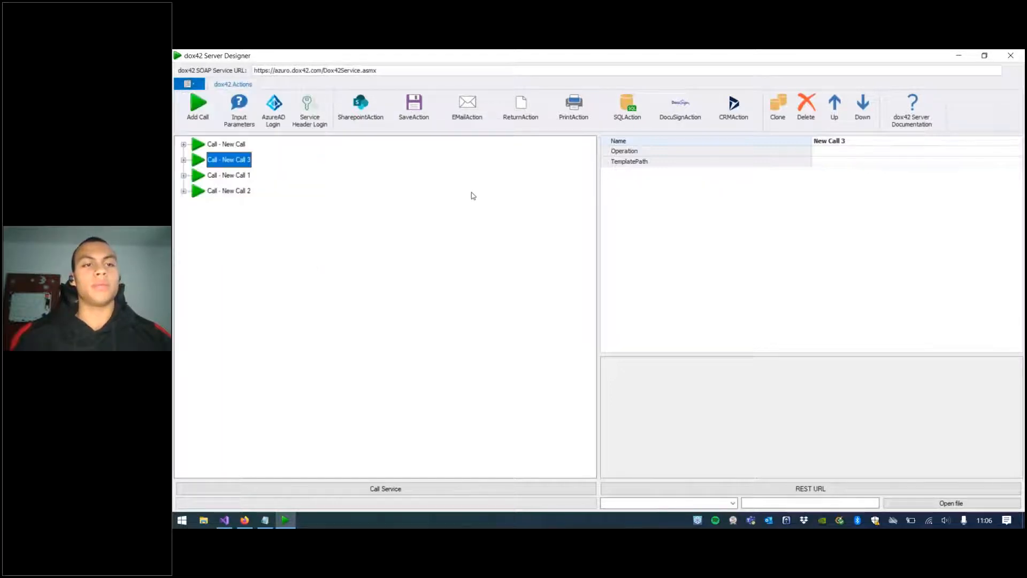
left_click(183, 146)
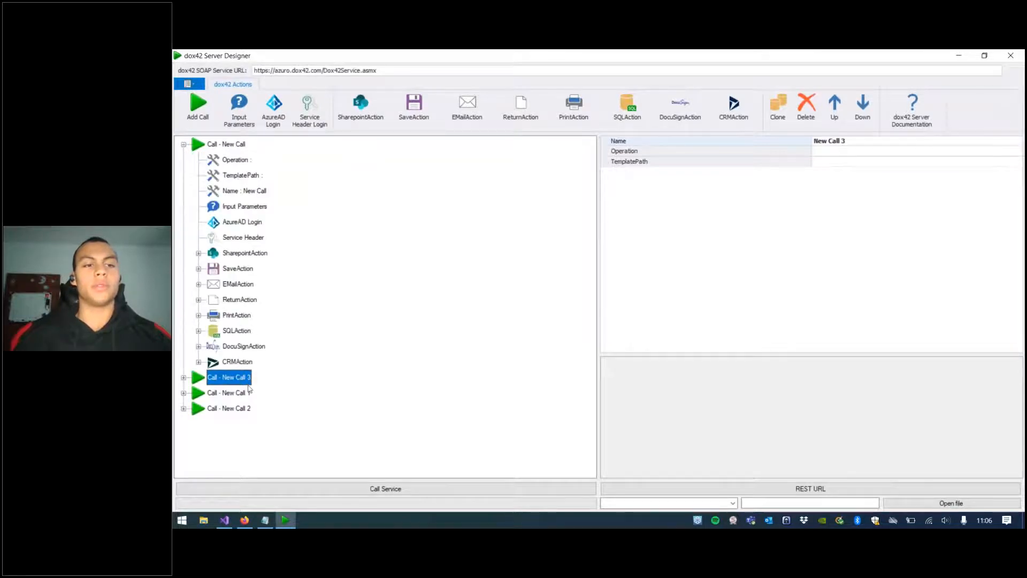
left_click(189, 84)
left_click(228, 109)
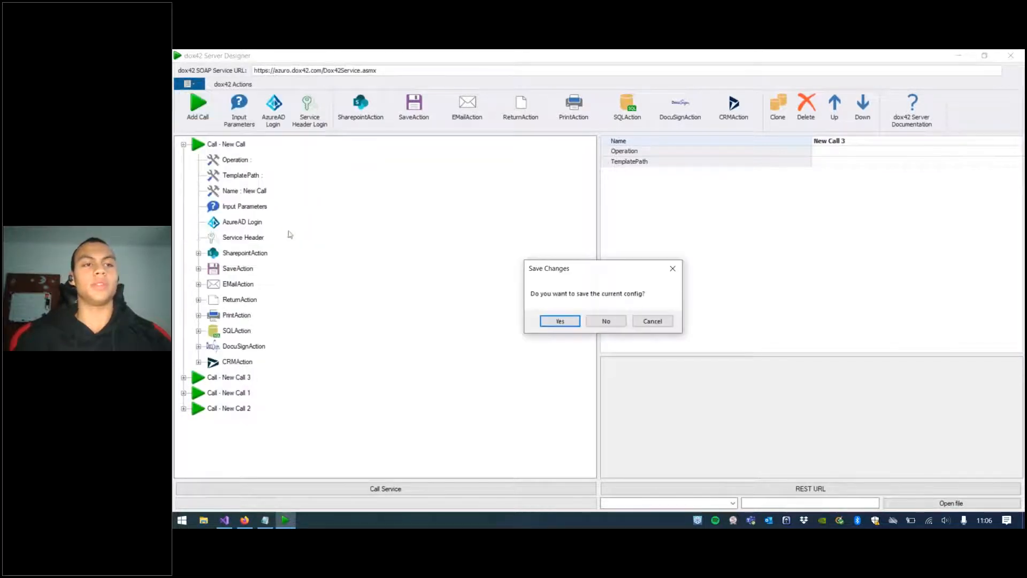
left_click(604, 323)
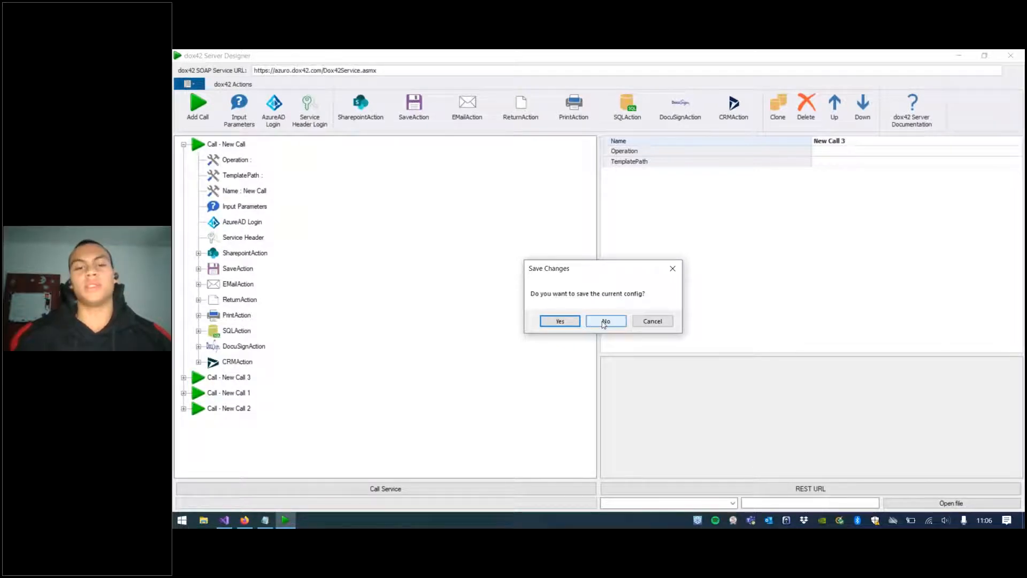
left_click(605, 322)
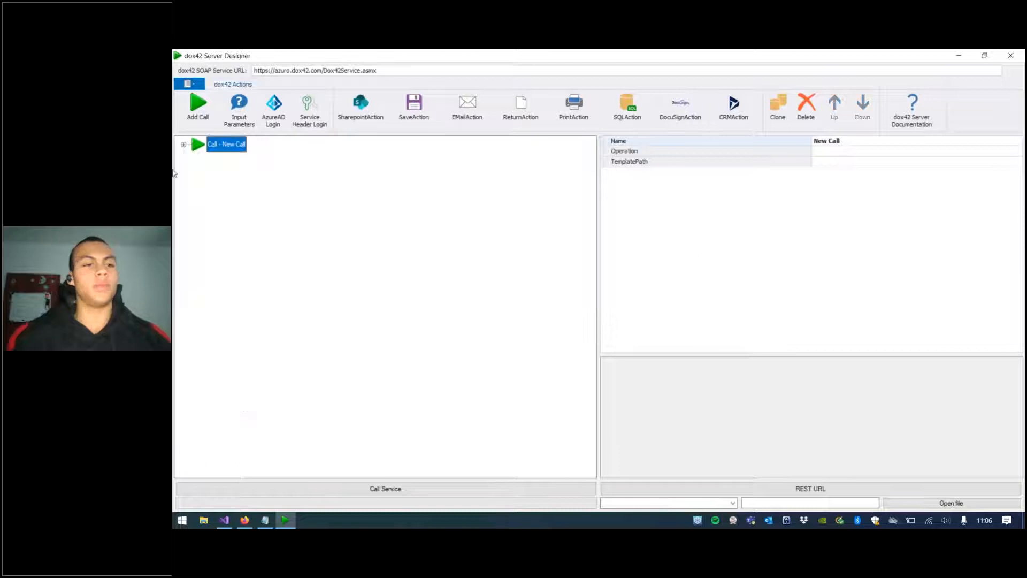
Step: Open the AAD_Email.config file and expand its call to view its nodes
left_click(184, 145)
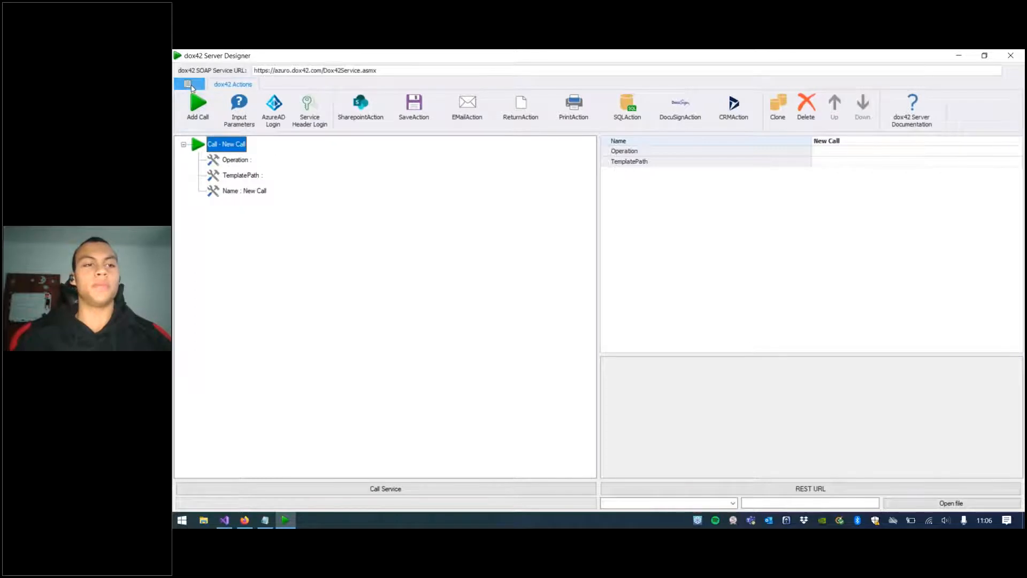
left_click(189, 84)
left_click(212, 141)
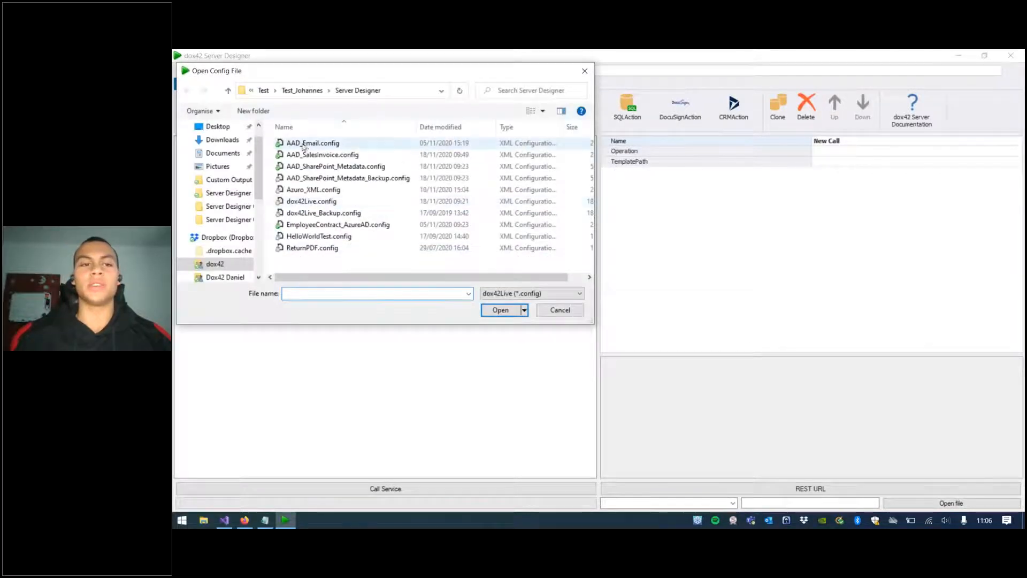
double_click(309, 143)
left_click(184, 145)
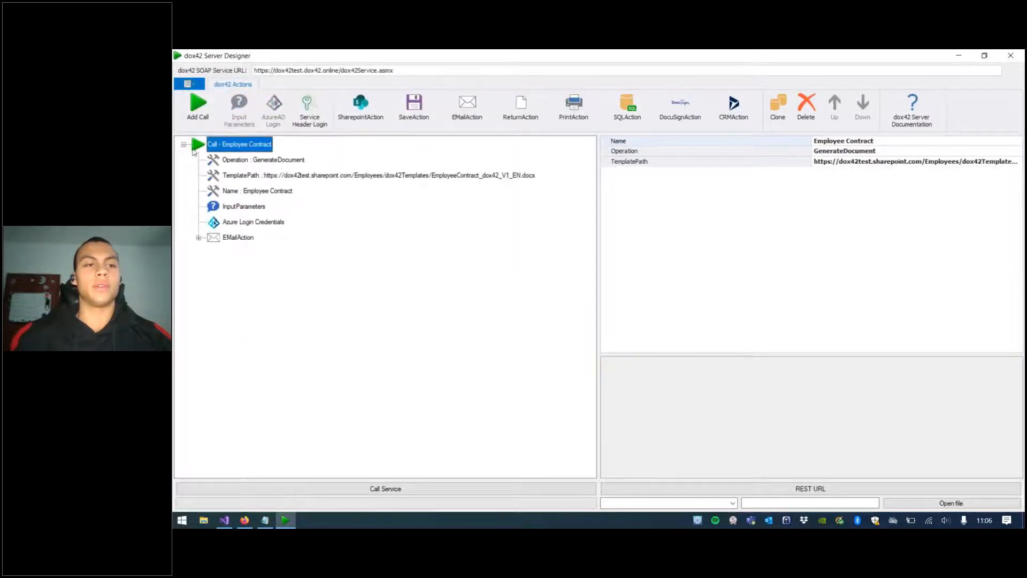
left_click(183, 145)
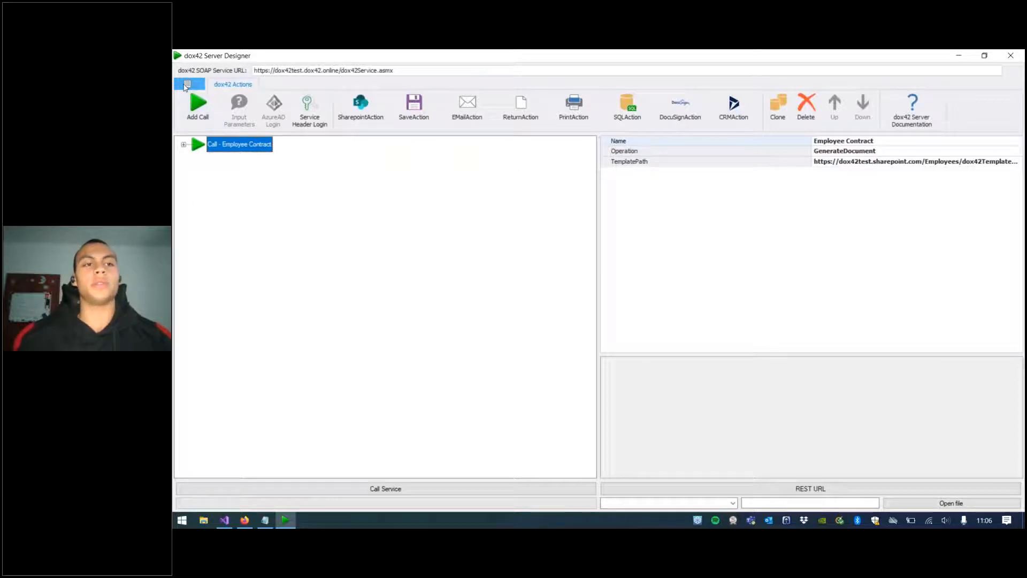
Step: Open the recent CustomOutputActionTest.config file and select its custom output action
left_click(187, 84)
mouse_move(247, 162)
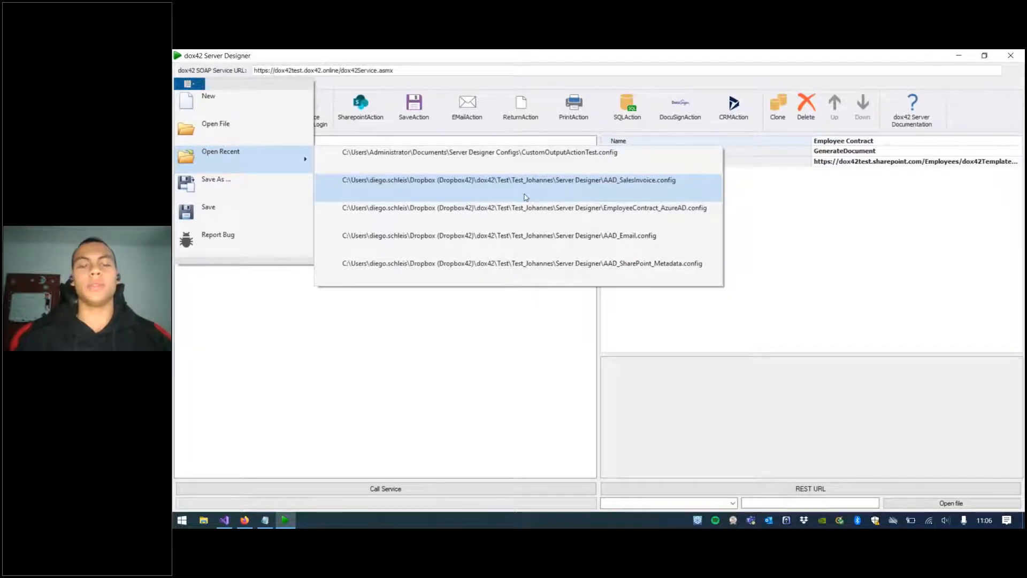
left_click(389, 155)
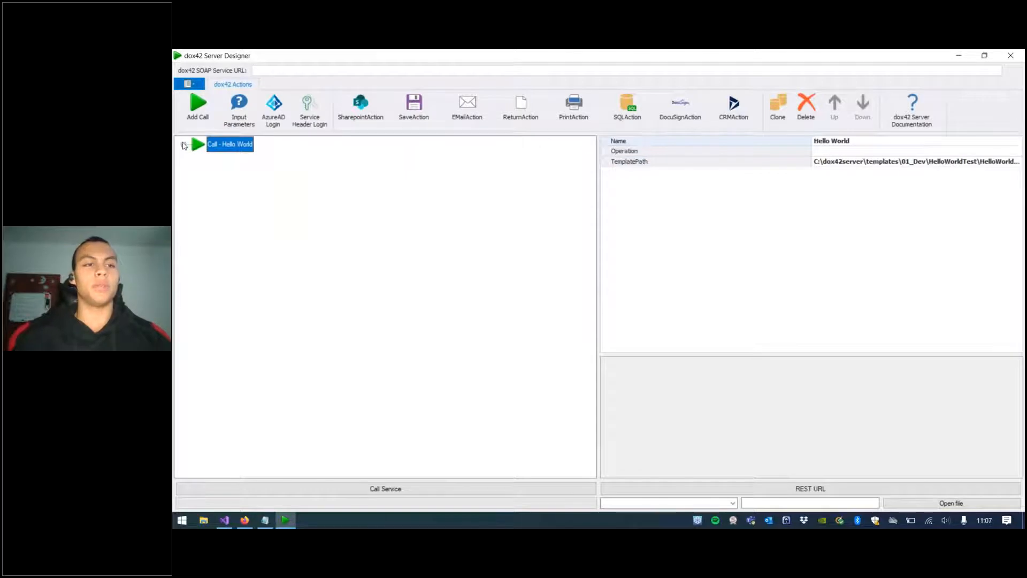
left_click(182, 144)
left_click(234, 221)
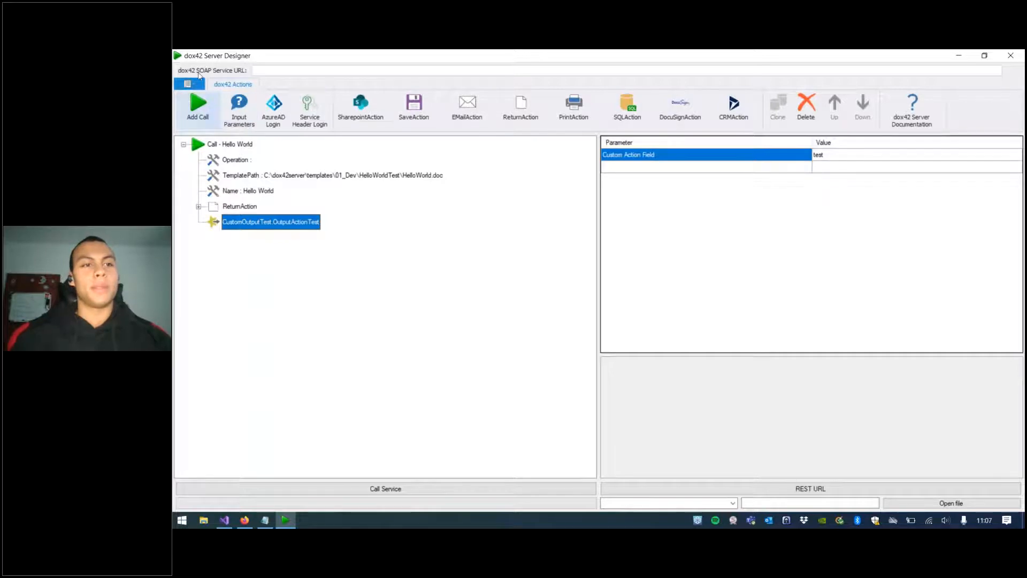
Step: Open the bug report form, enter title lkassjföl and description alösdjfiölkf, view the severity options, and send the report
left_click(188, 83)
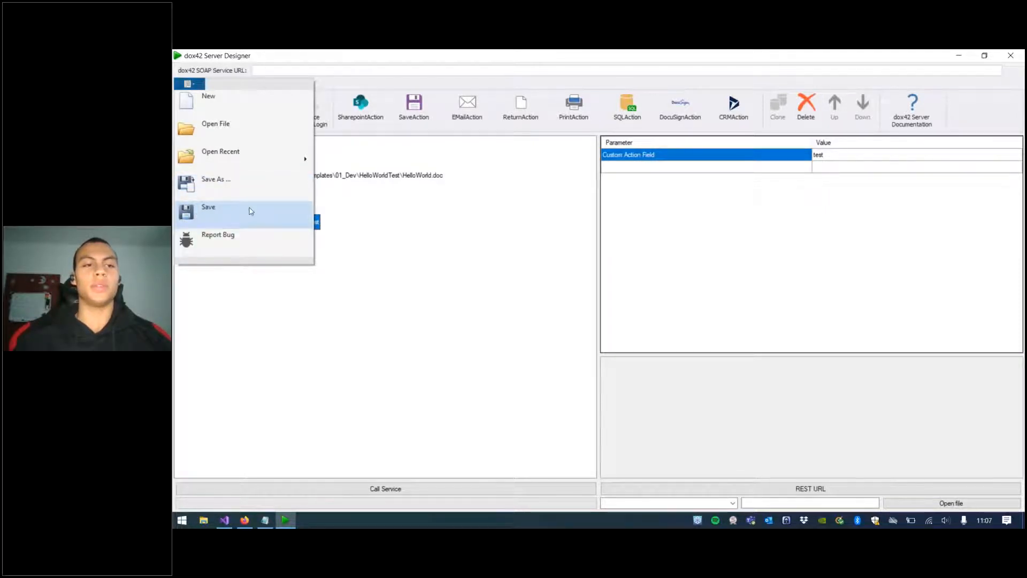
left_click(220, 238)
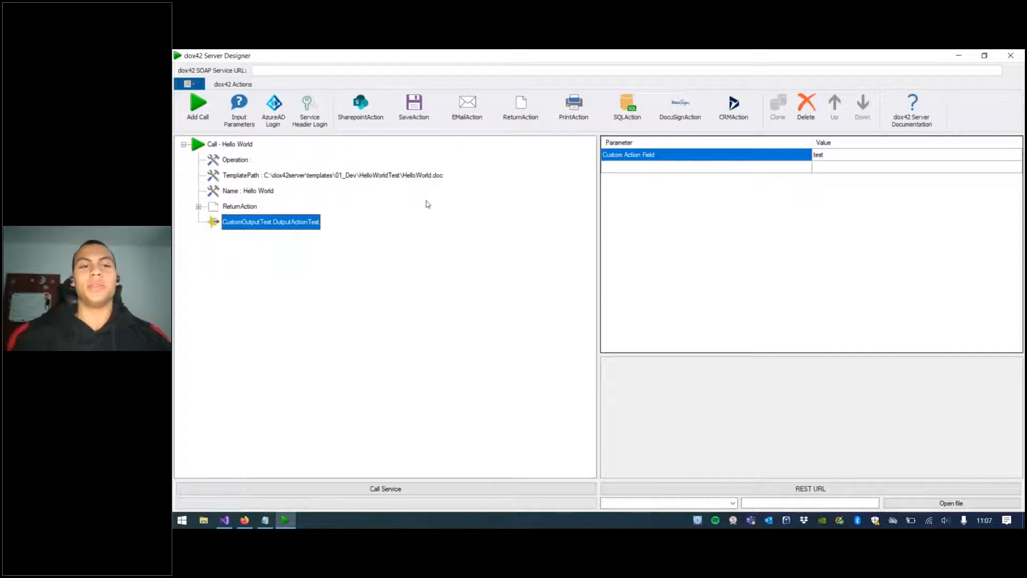
type("lkassjföl")
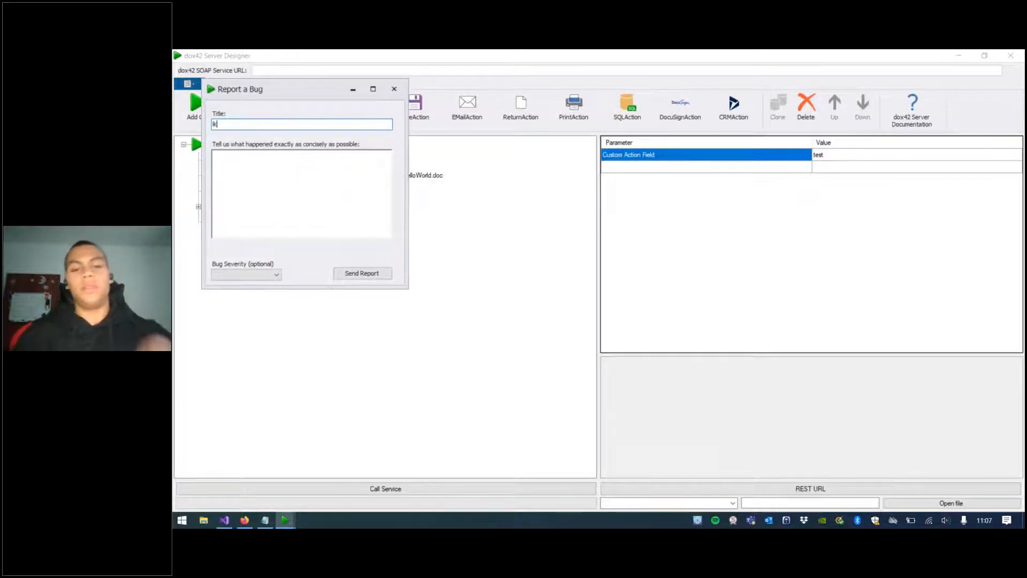
key("Tab")
type("alösdjfiölkf")
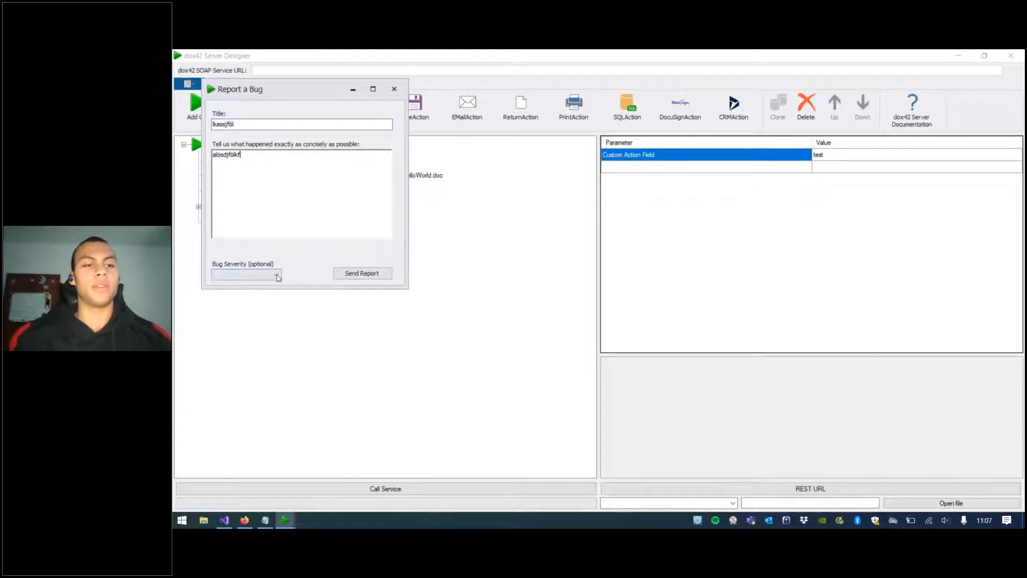
left_click(277, 275)
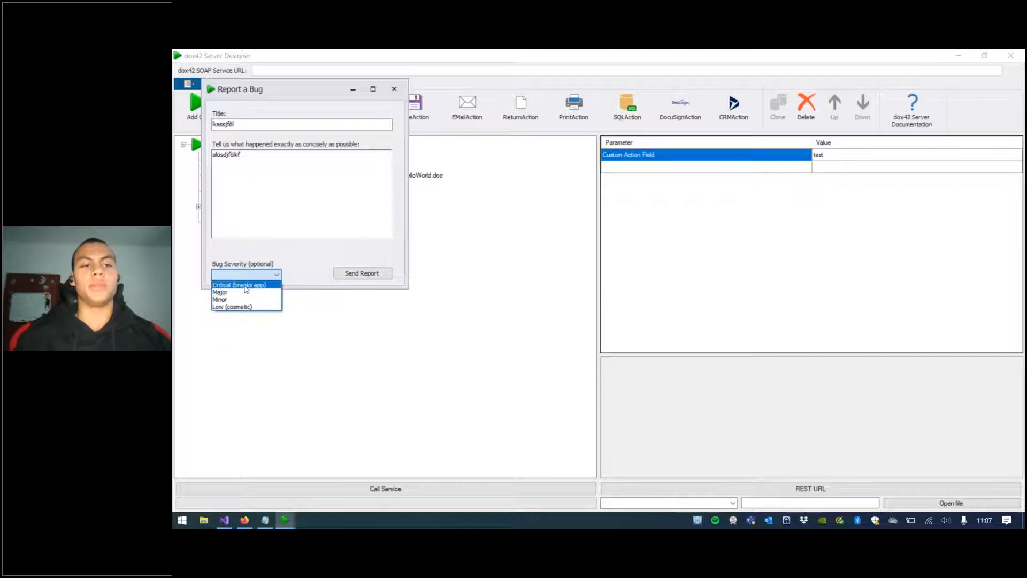
left_click(342, 272)
left_click(342, 273)
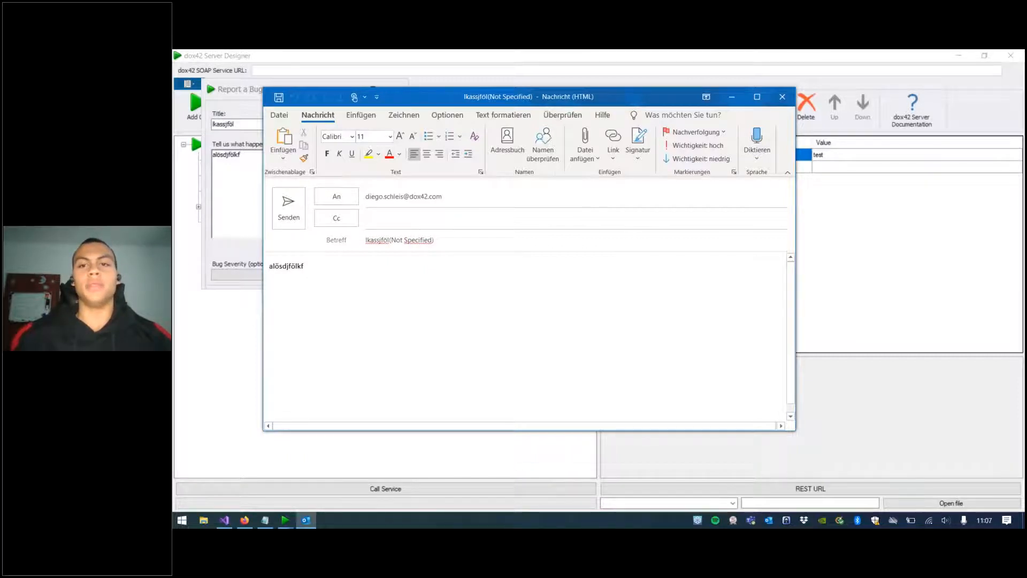
Step: Close the generated bug report e-mail without saving it and close the bug report form
left_click(782, 98)
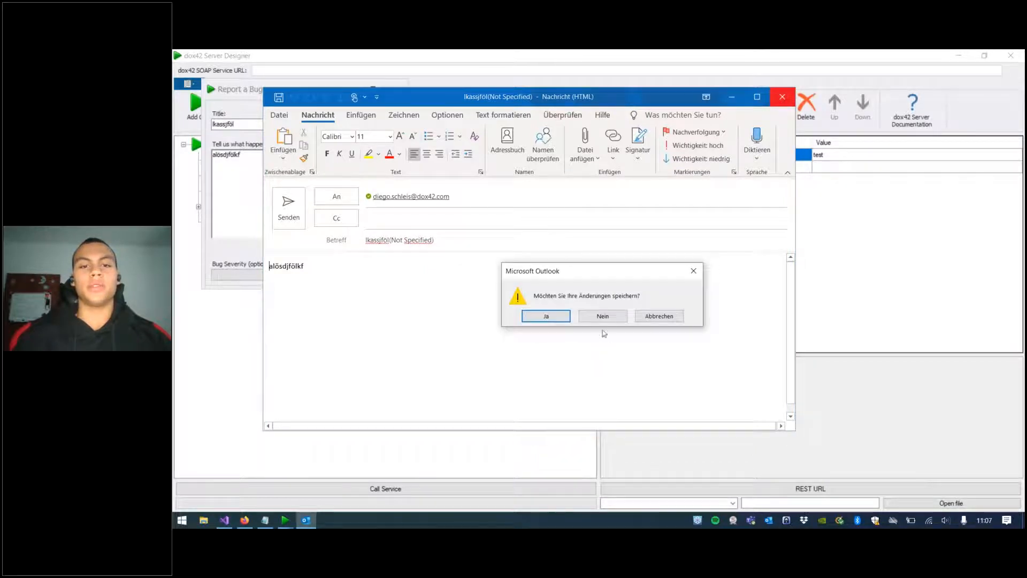
left_click(601, 316)
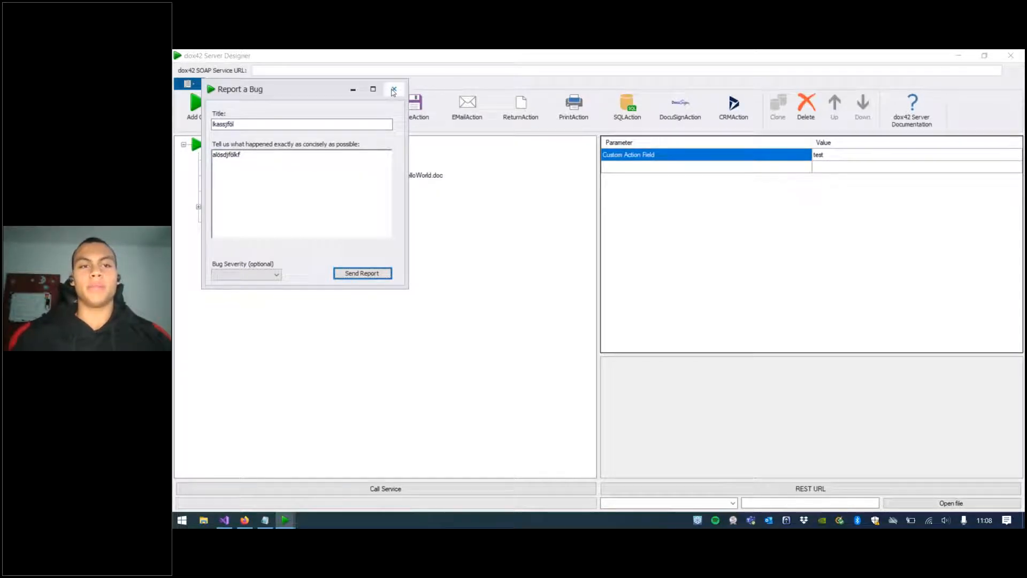
left_click(393, 90)
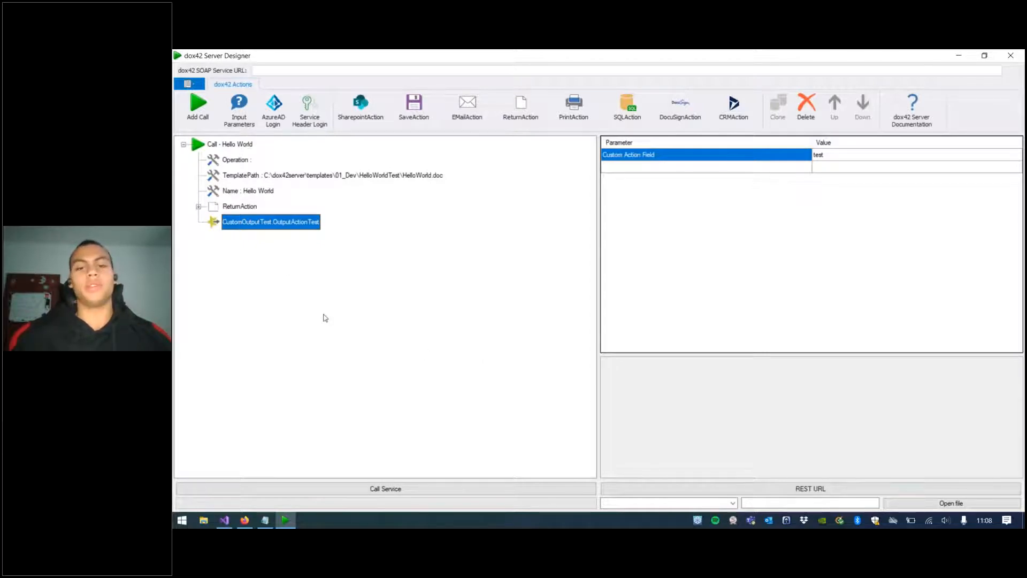
key("ctrl+s")
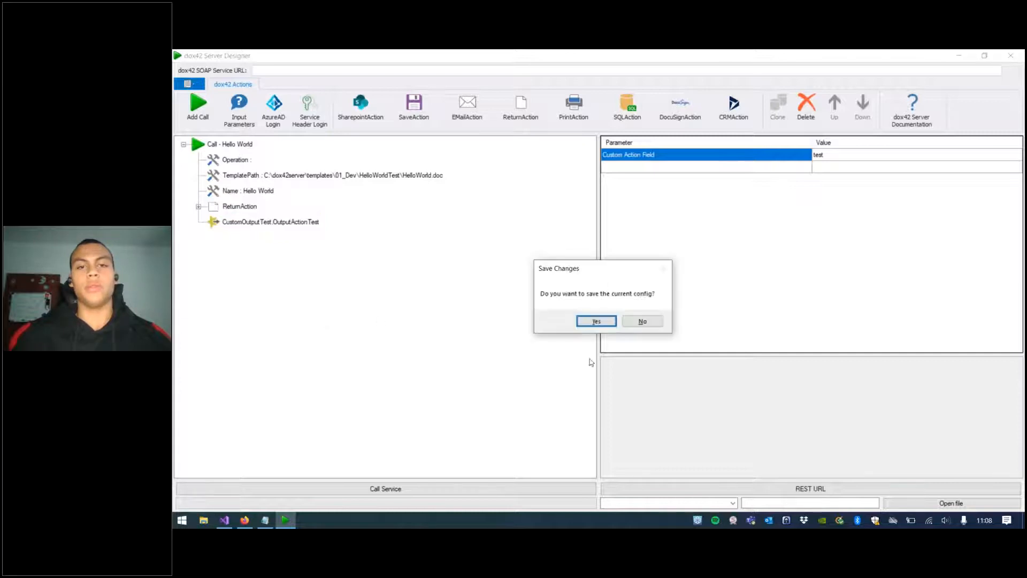
left_click(641, 321)
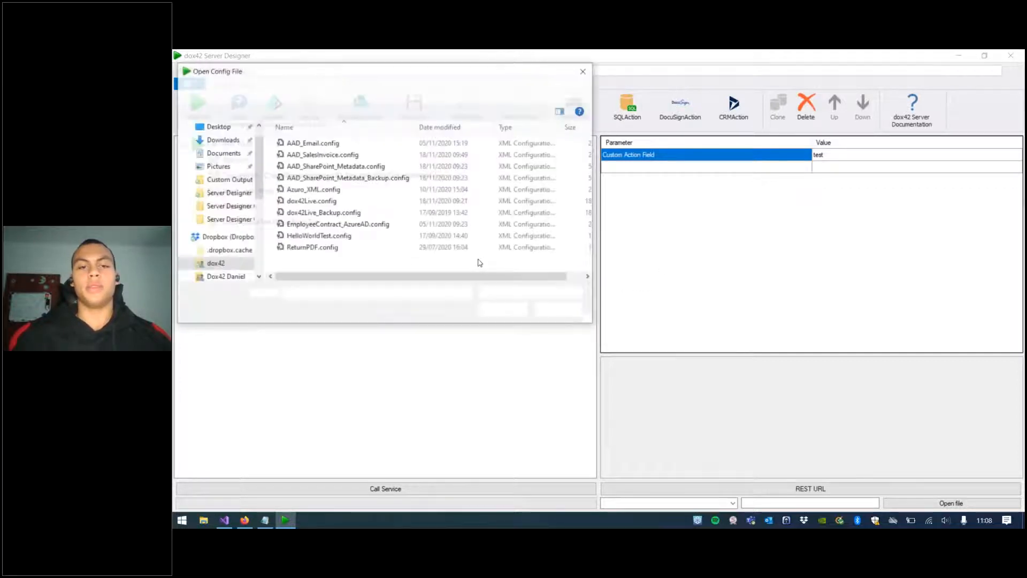
left_click(586, 73)
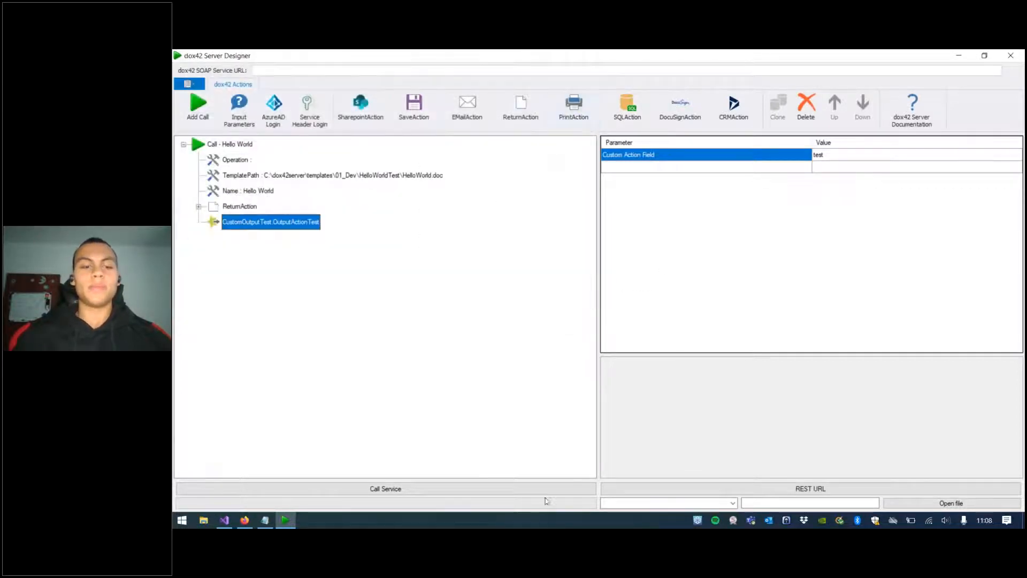
Step: Generate the REST URL for the Hello World call, select all of its text, and close the dialog
left_click(636, 489)
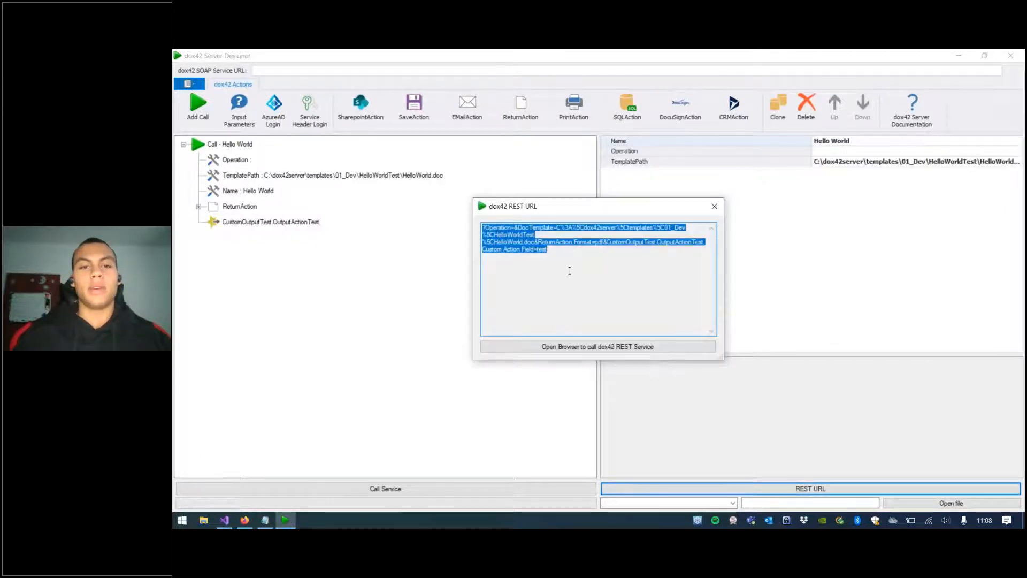
left_click(570, 271)
key("ctrl+a")
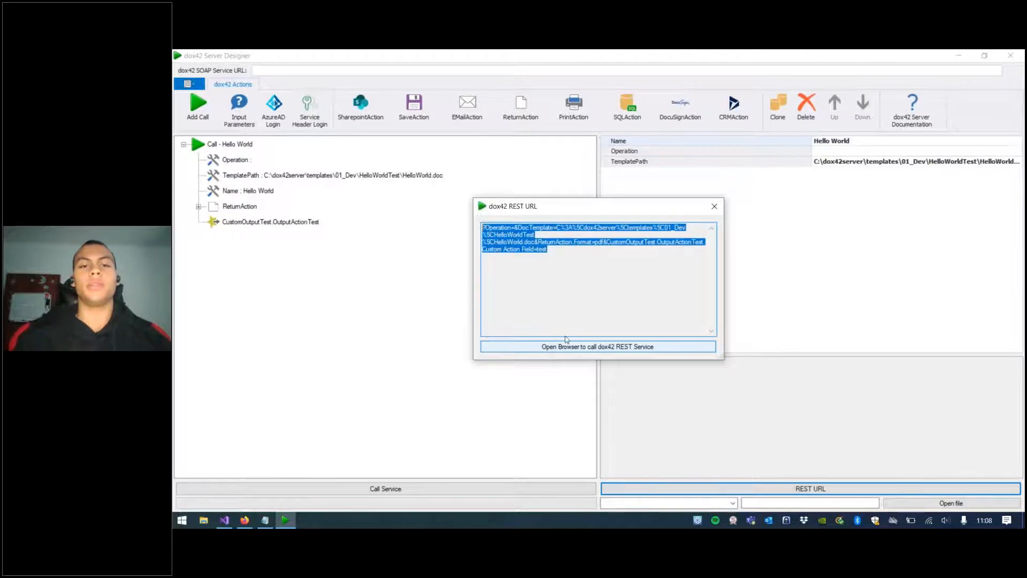
left_click(714, 206)
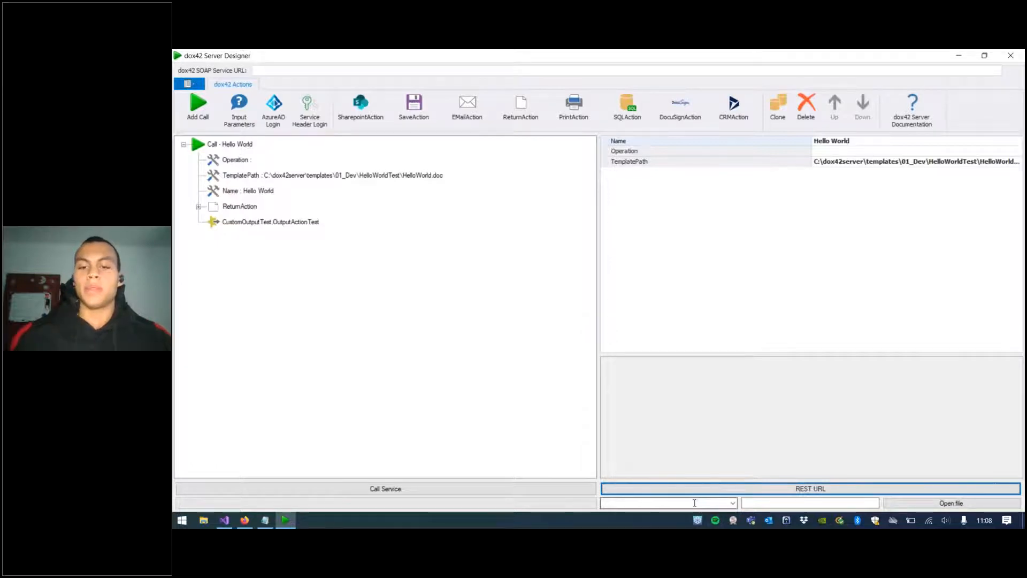
left_click(733, 507)
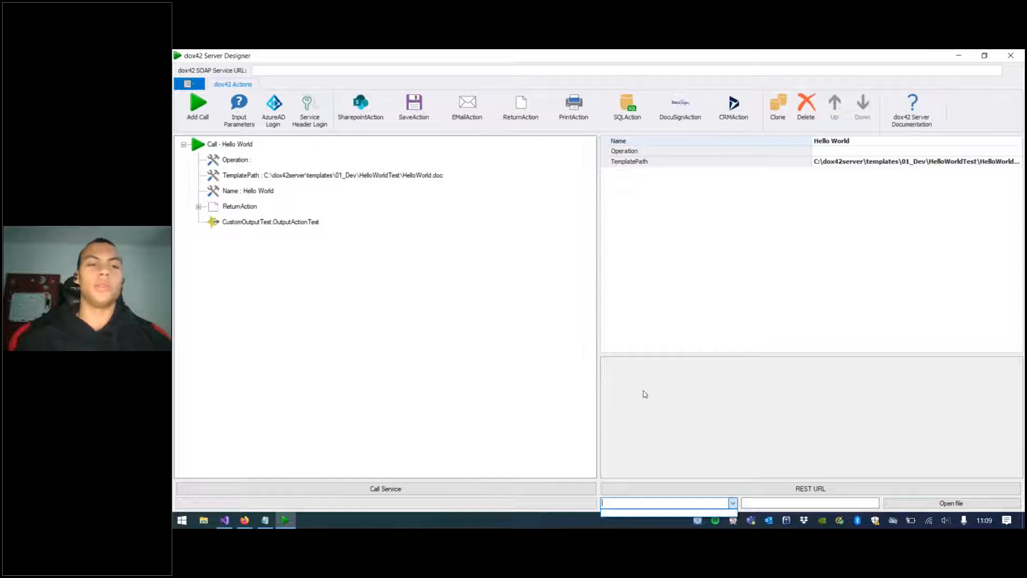
left_click(759, 502)
left_click(760, 503)
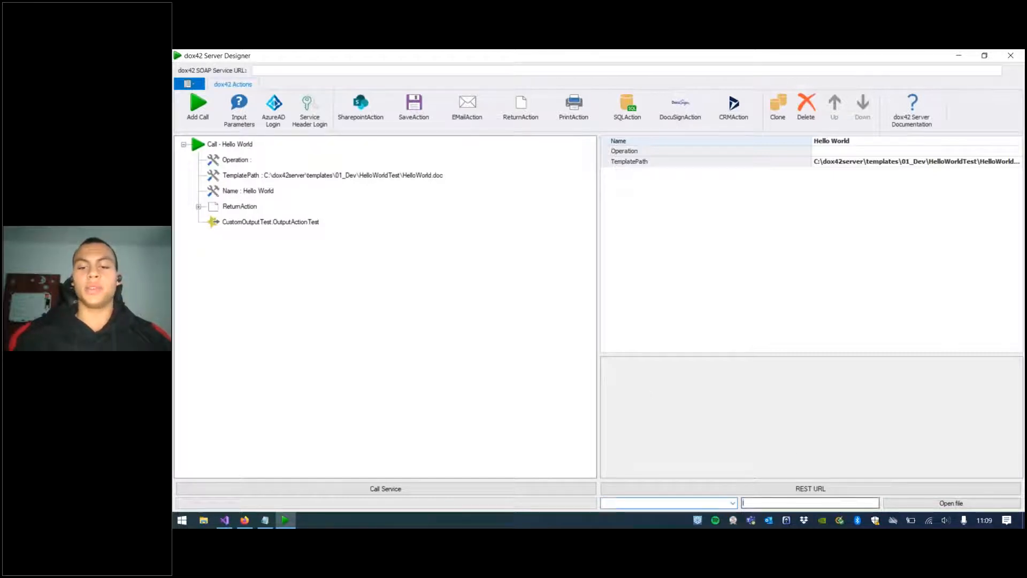
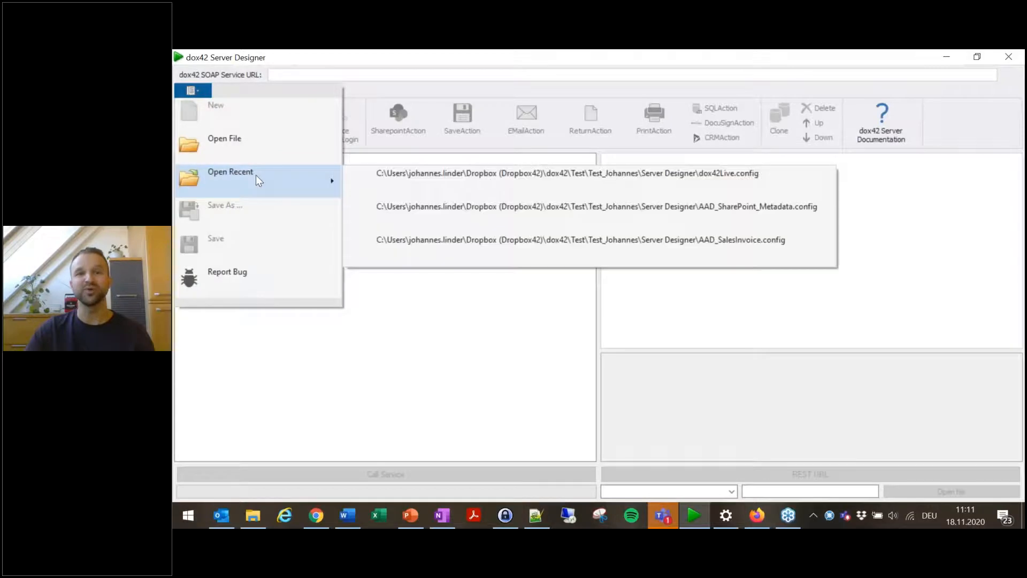
Step: Open the recent AAD_SharePoint_Metadata.config file and expand the Employee Contract call
left_click(697, 208)
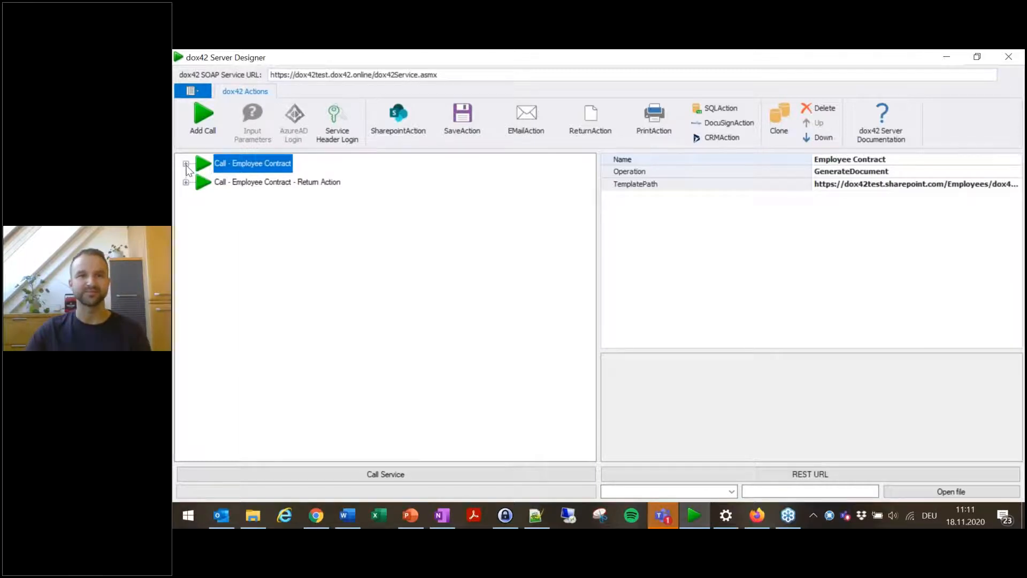
left_click(185, 164)
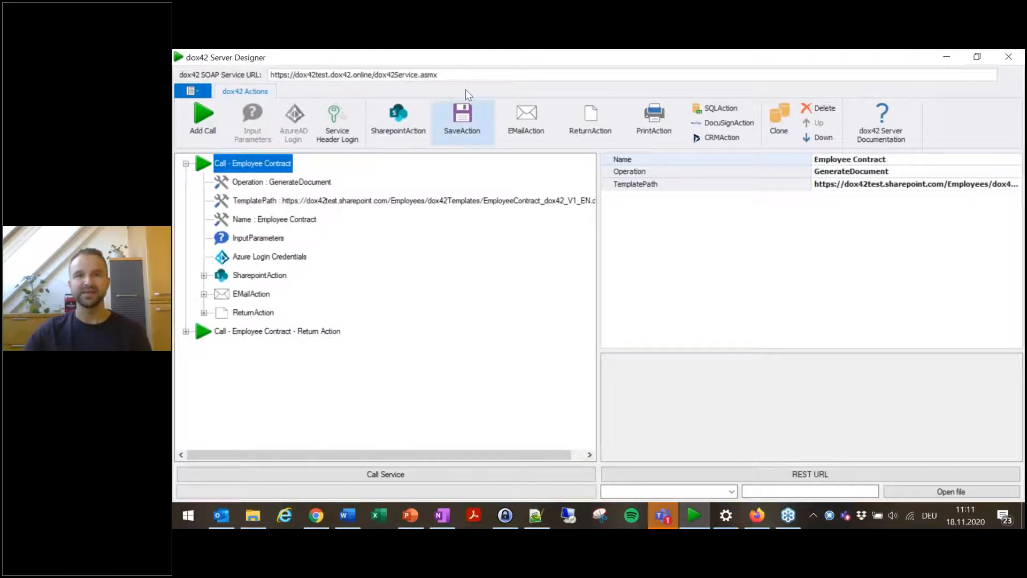
Step: Highlight parts of the dox42 SOAP service URL to point out the server address and service file
left_click(461, 74)
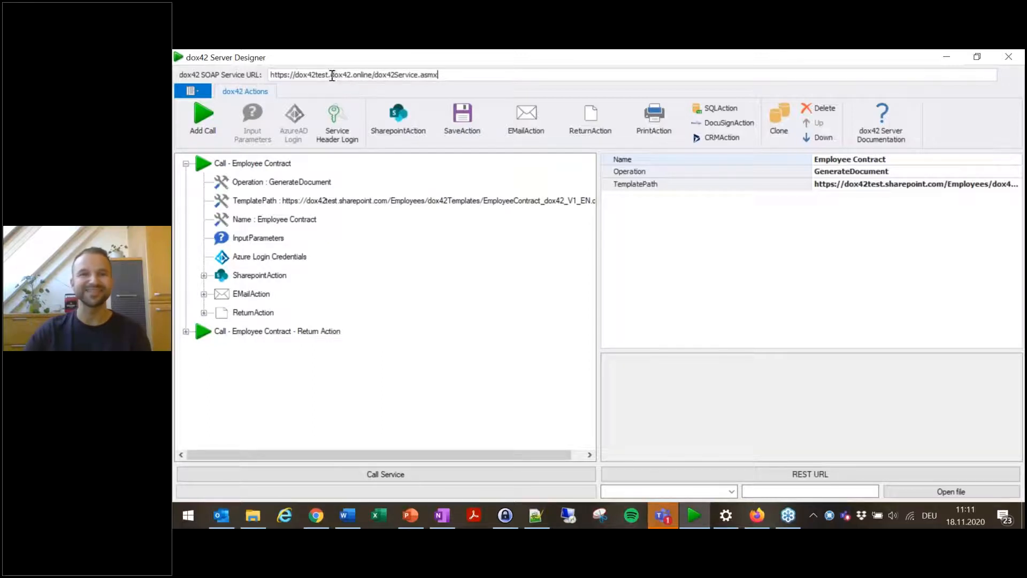
left_click_drag(335, 74, 370, 74)
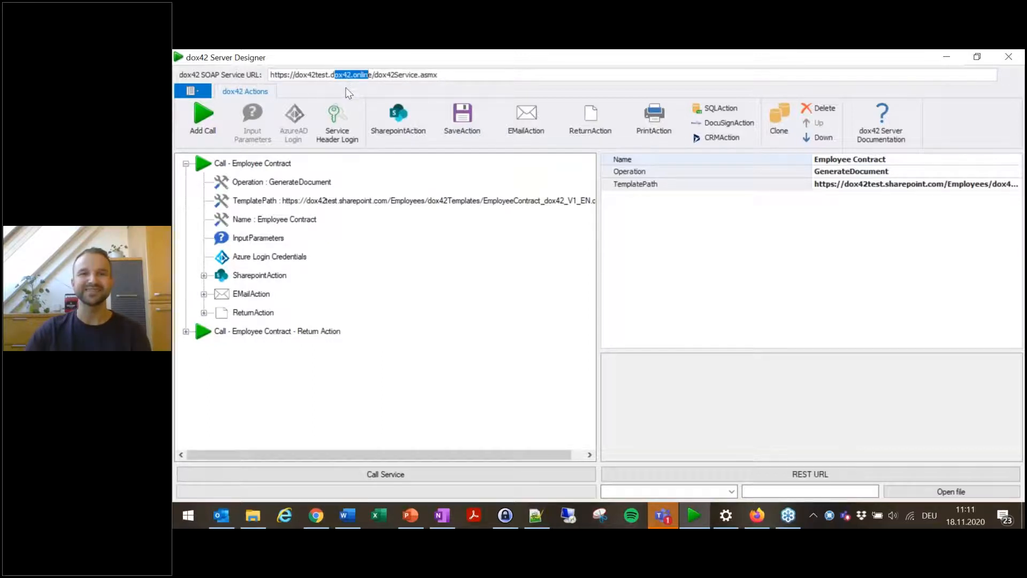
left_click_drag(373, 75, 330, 74)
left_click(471, 75)
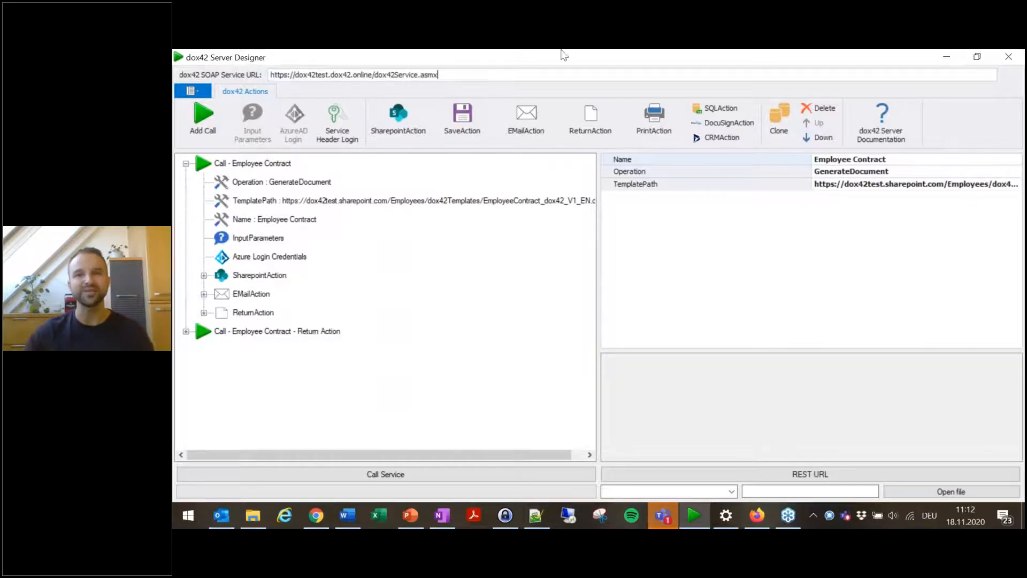
left_click_drag(459, 74, 372, 108)
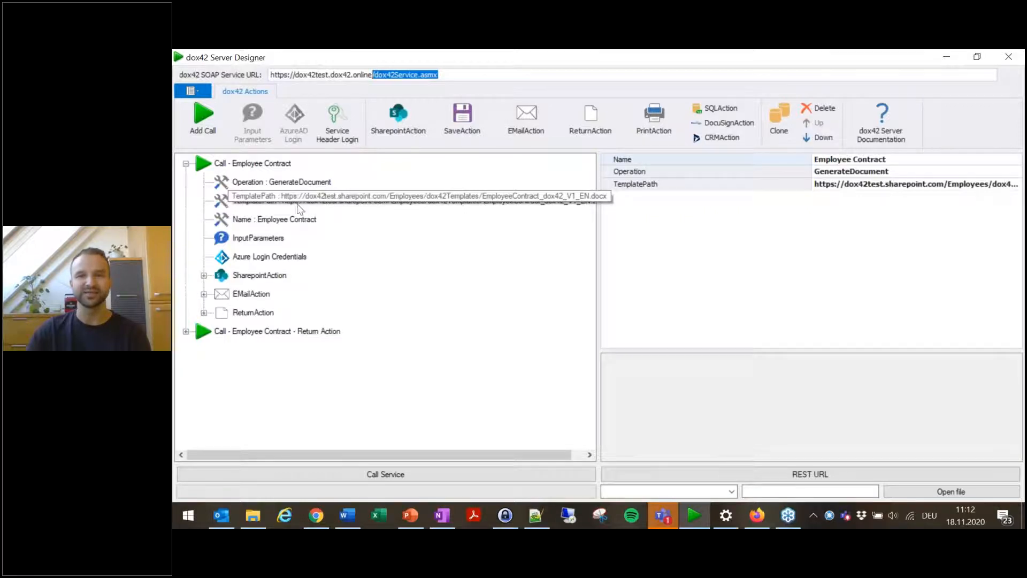
Step: Inspect the call's input parameters, Azure login credentials, SharePoint, e-mail and return actions, then reselect the call
left_click(260, 242)
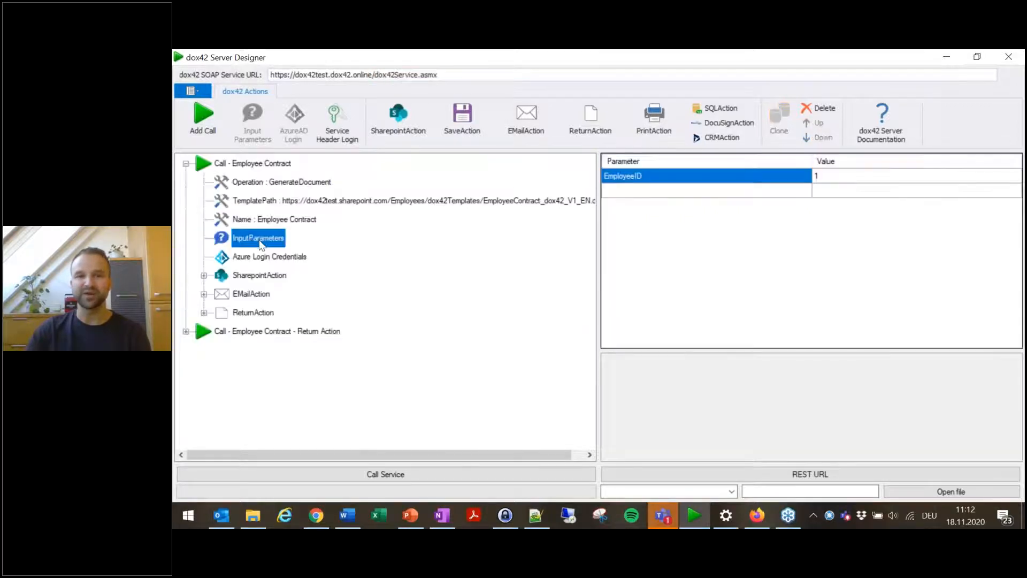
left_click(257, 261)
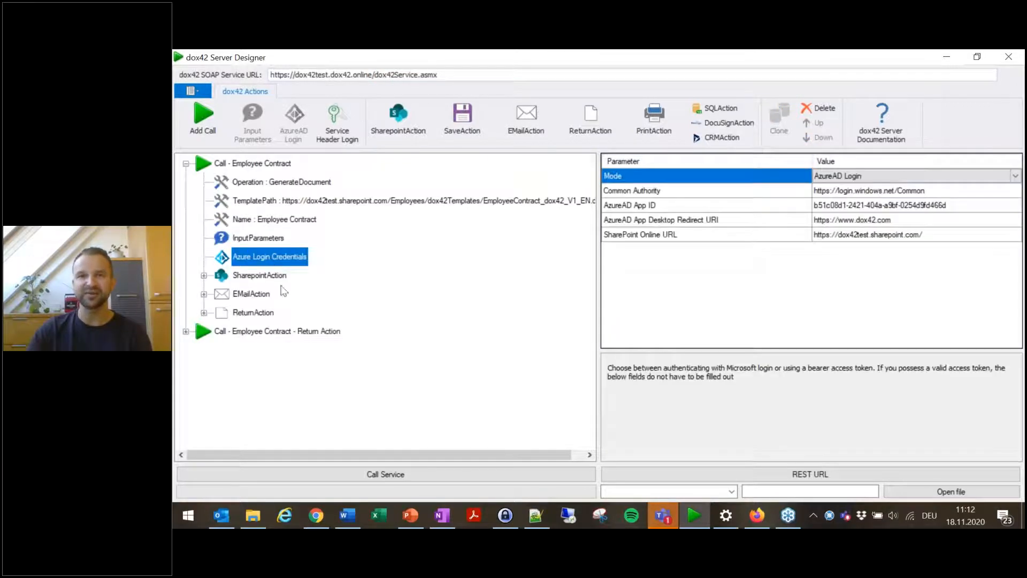
left_click(255, 278)
left_click(259, 294)
left_click(256, 312)
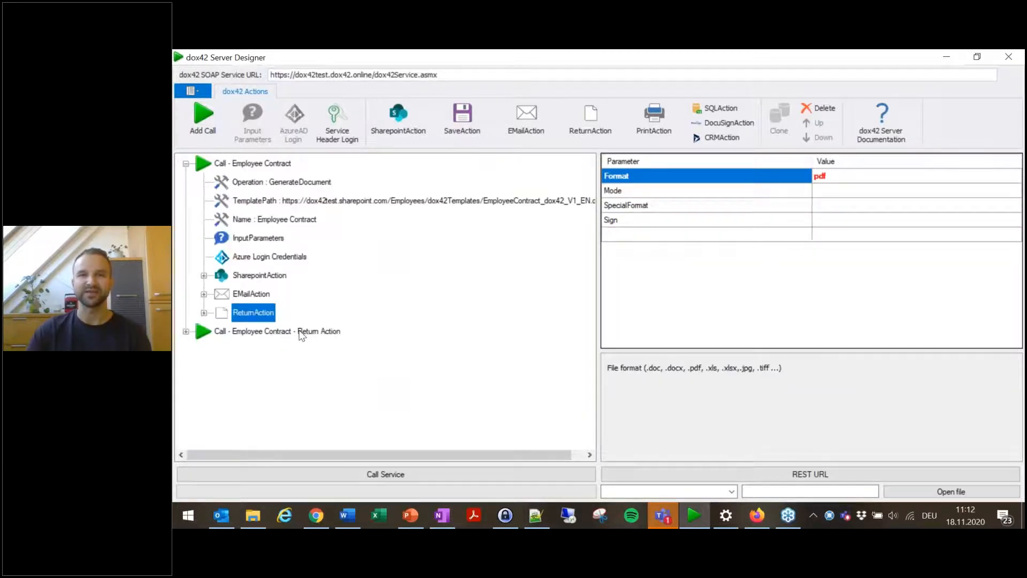
left_click(321, 203)
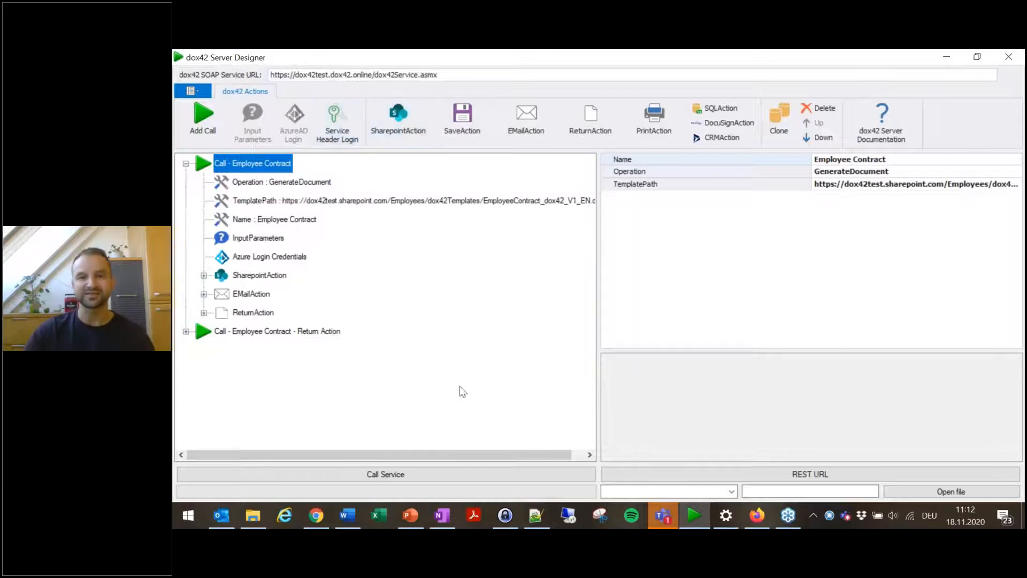
Step: Switch to the Word template and generate the employment contract for the first employee in the EmployeeID list
mouse_move(349, 526)
left_click(348, 463)
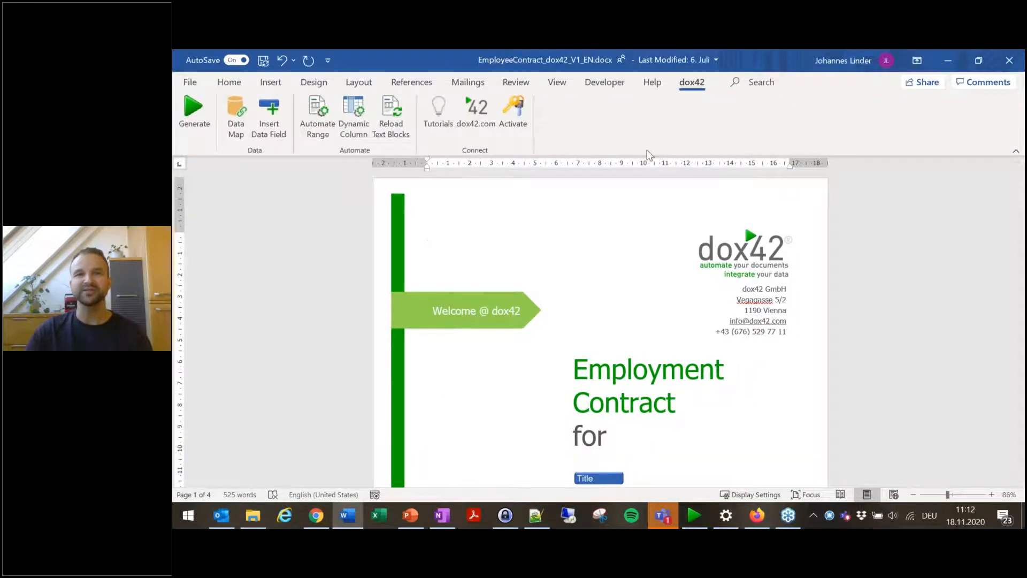
left_click(197, 123)
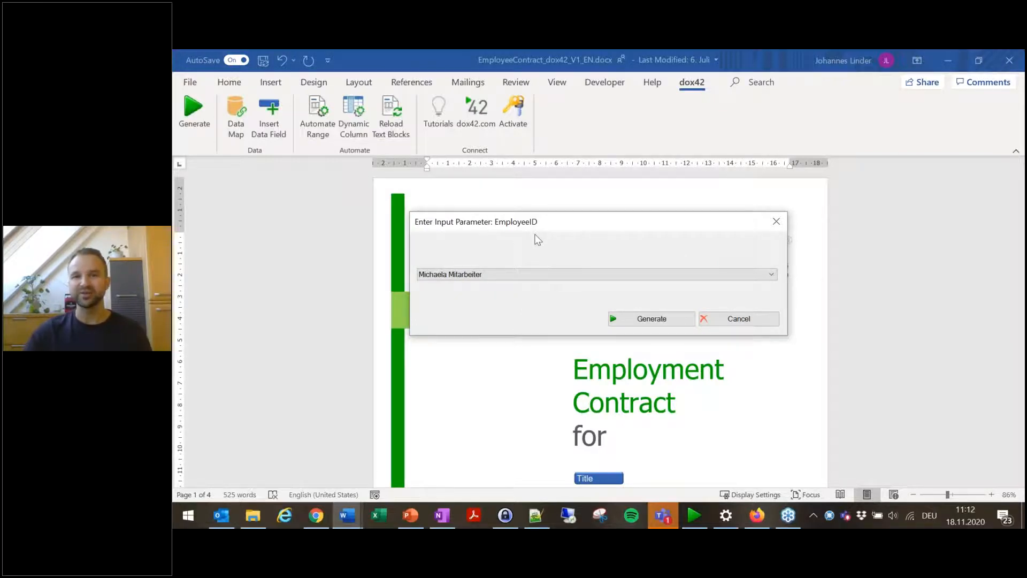
left_click(550, 275)
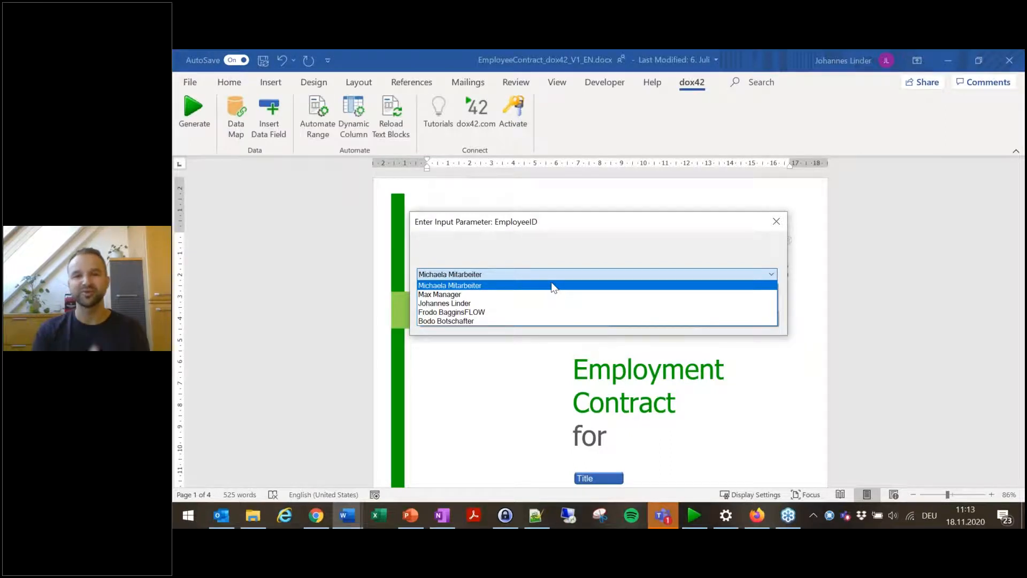
left_click(505, 289)
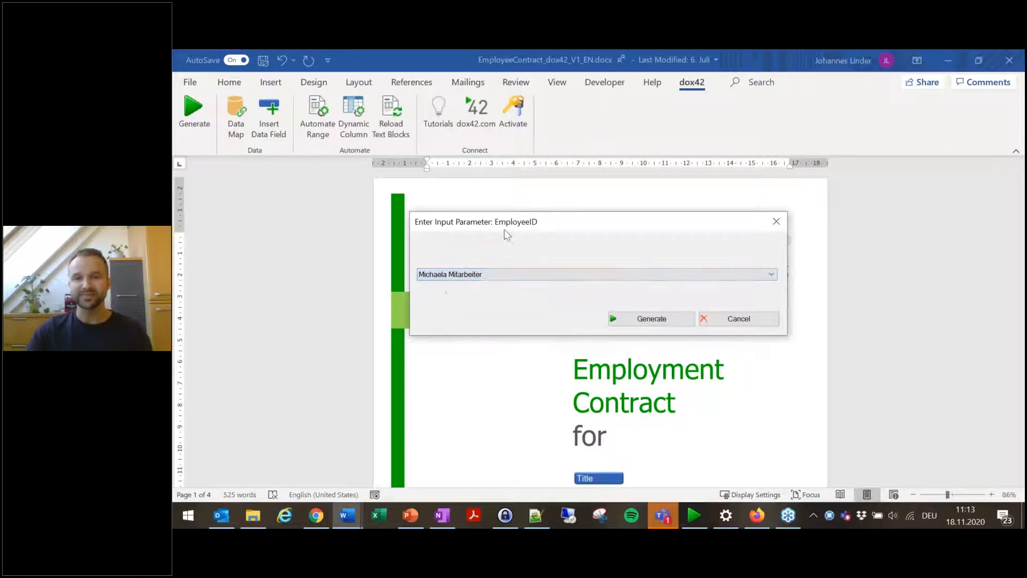
left_click(649, 321)
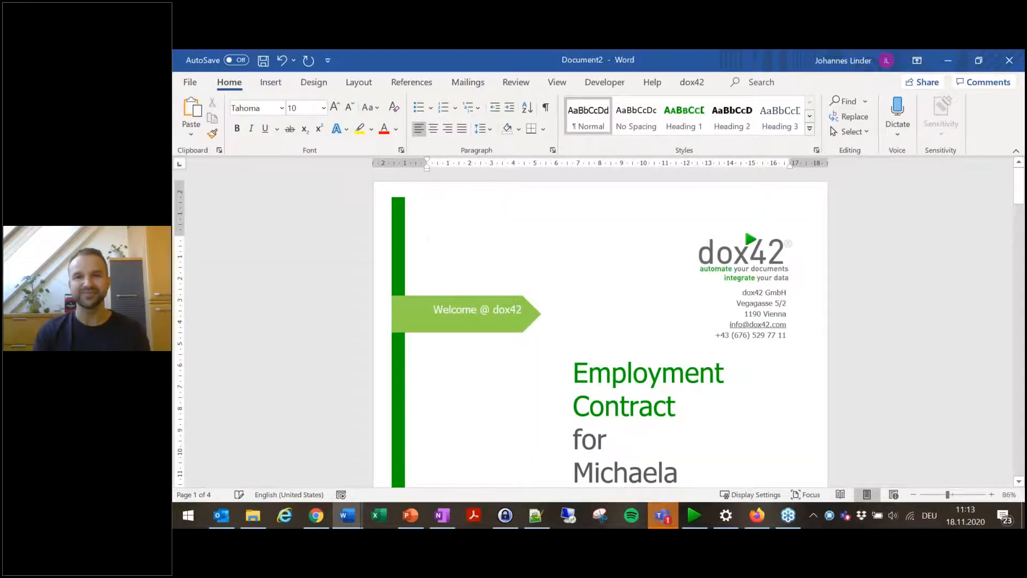
Step: Return to the Server Designer and view the EmployeeID input parameter value of the call
left_click(693, 519)
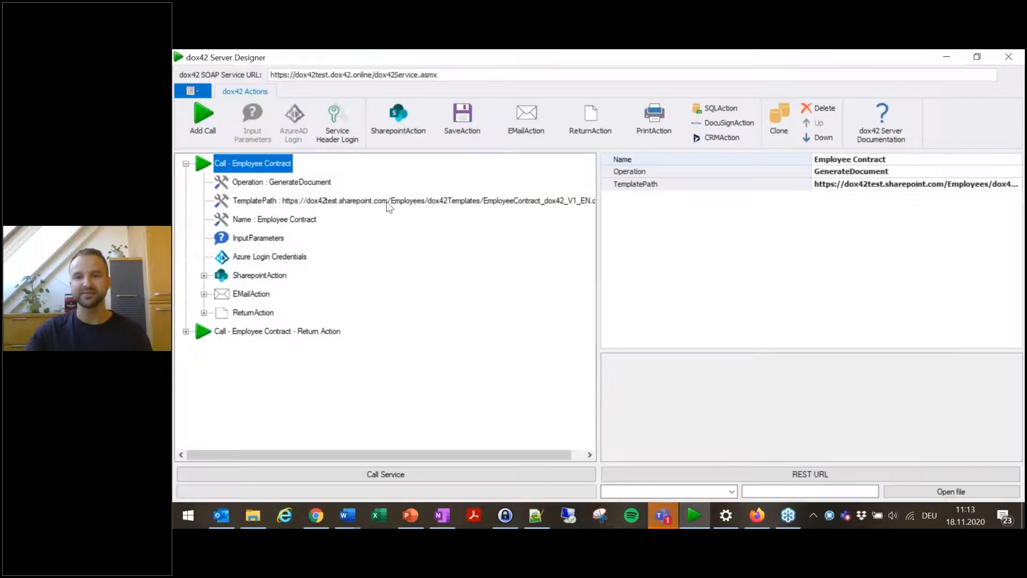
left_click(252, 240)
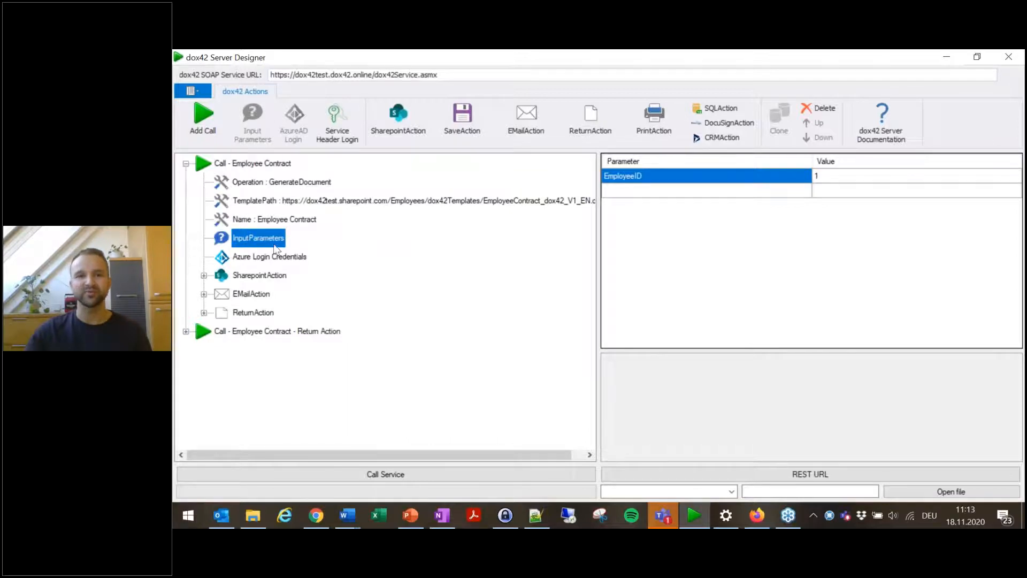
left_click(838, 182)
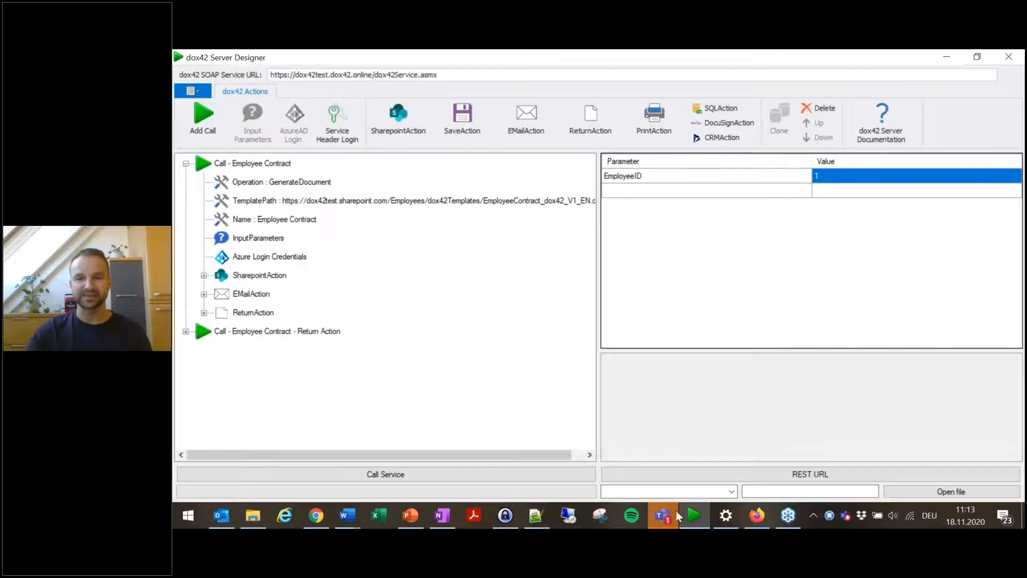
Step: Examine the EmployeeID input parameter in the template's Data Map Designer, close it and minimize Word
left_click(346, 515)
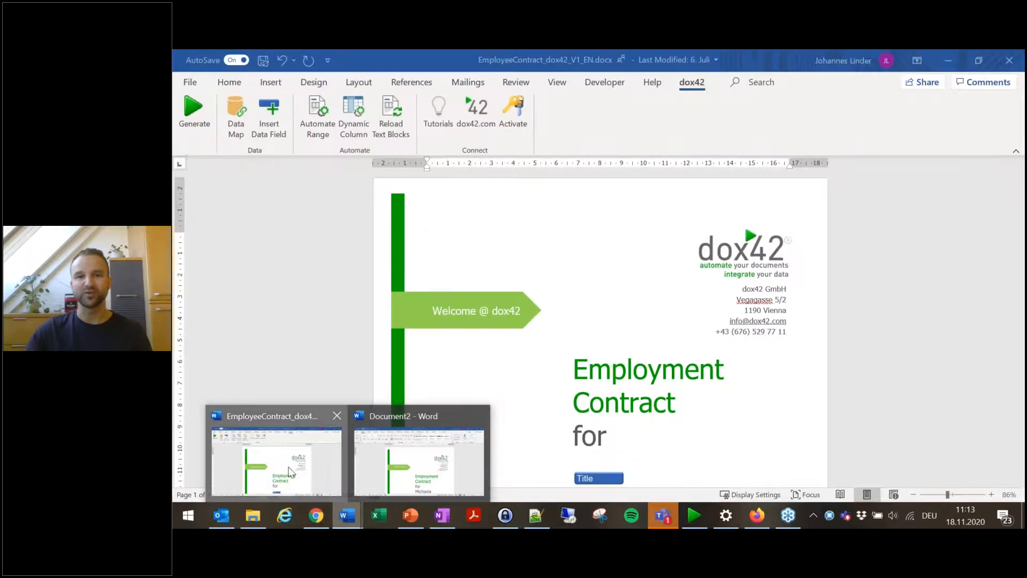
left_click(277, 463)
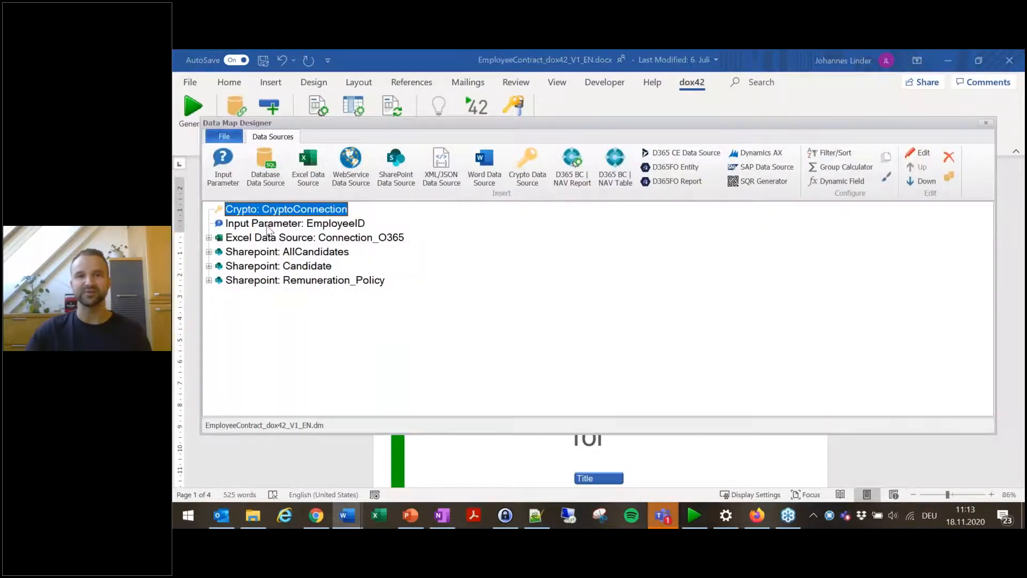
left_click(268, 226)
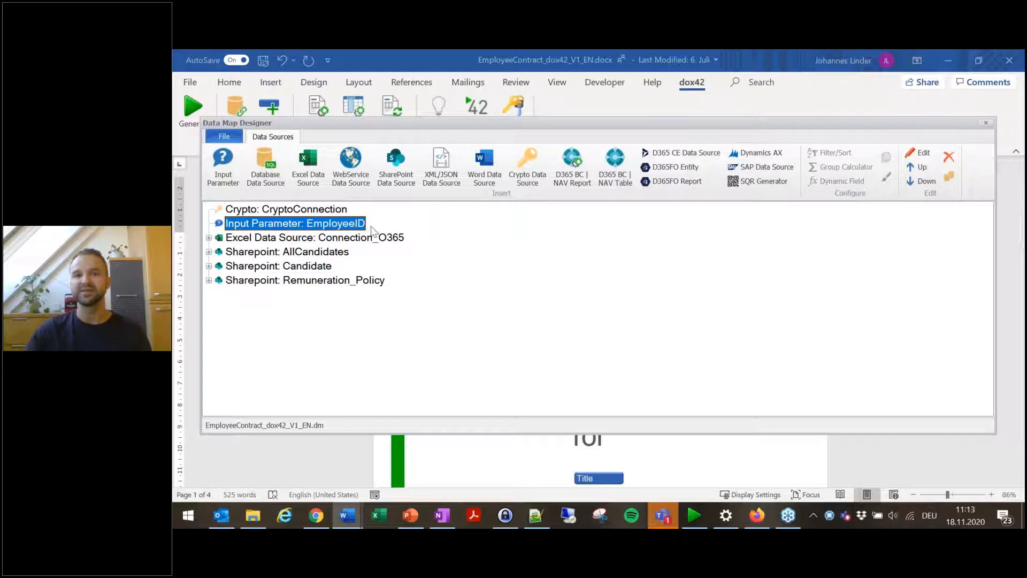
left_click(986, 123)
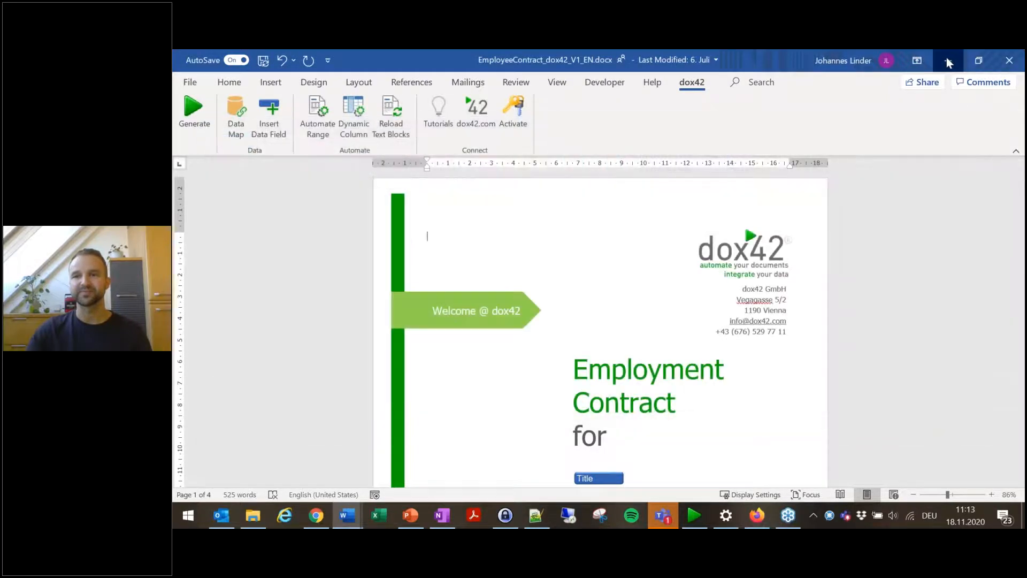
left_click(947, 61)
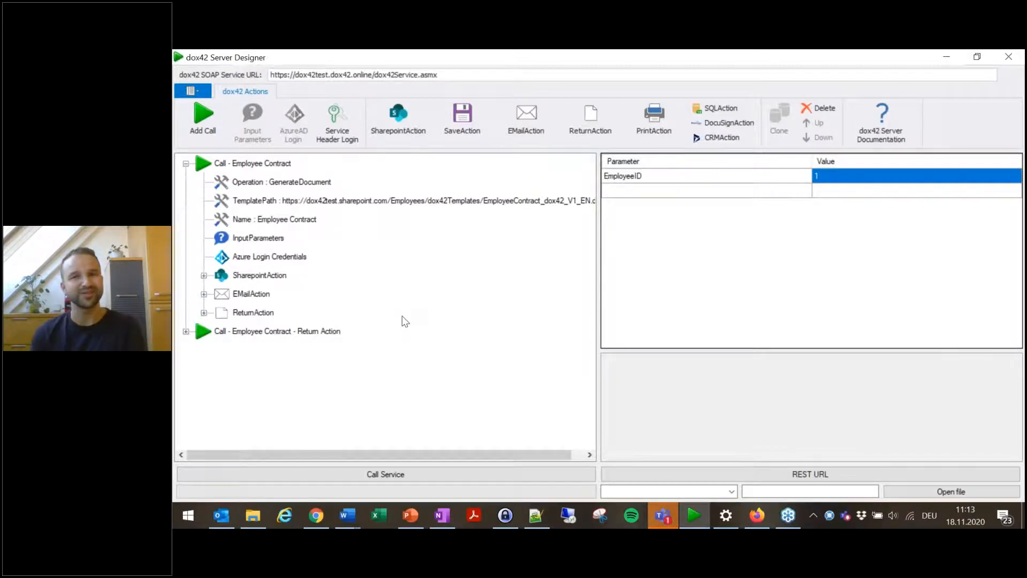
Step: Open the Azure Login Credentials and view the Mode options, keeping AzureAD Login
left_click(266, 258)
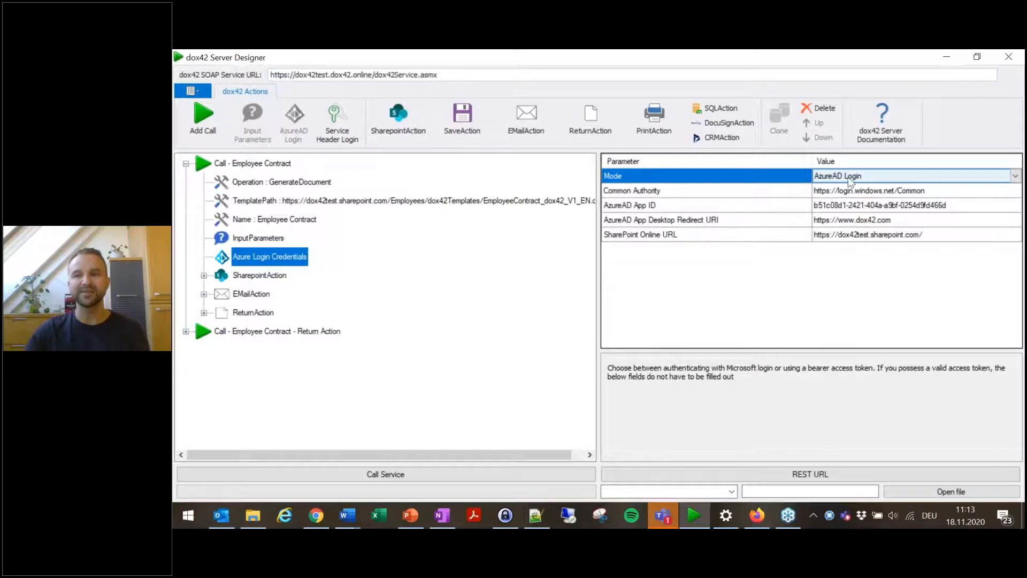
left_click(1015, 180)
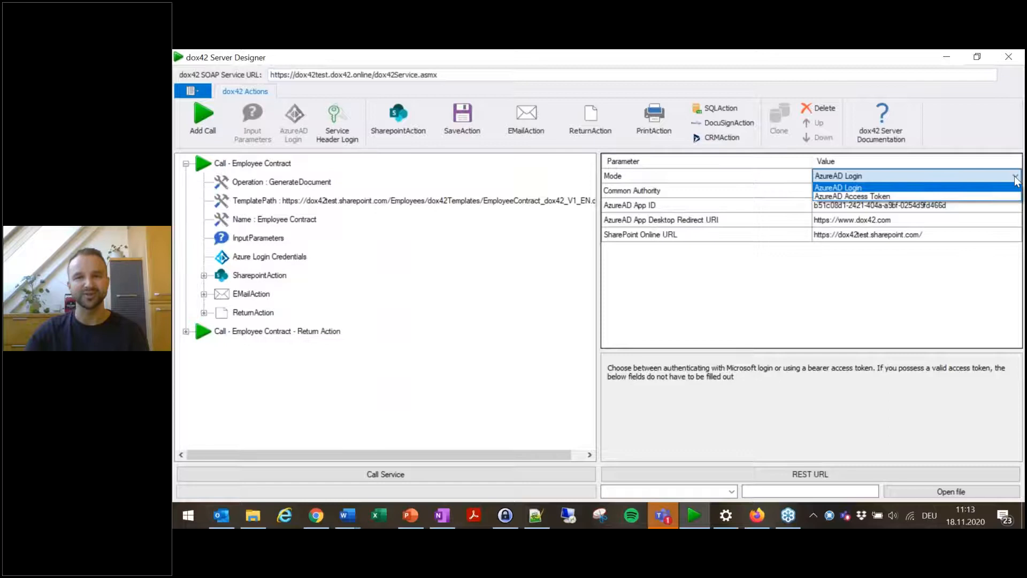
left_click(872, 187)
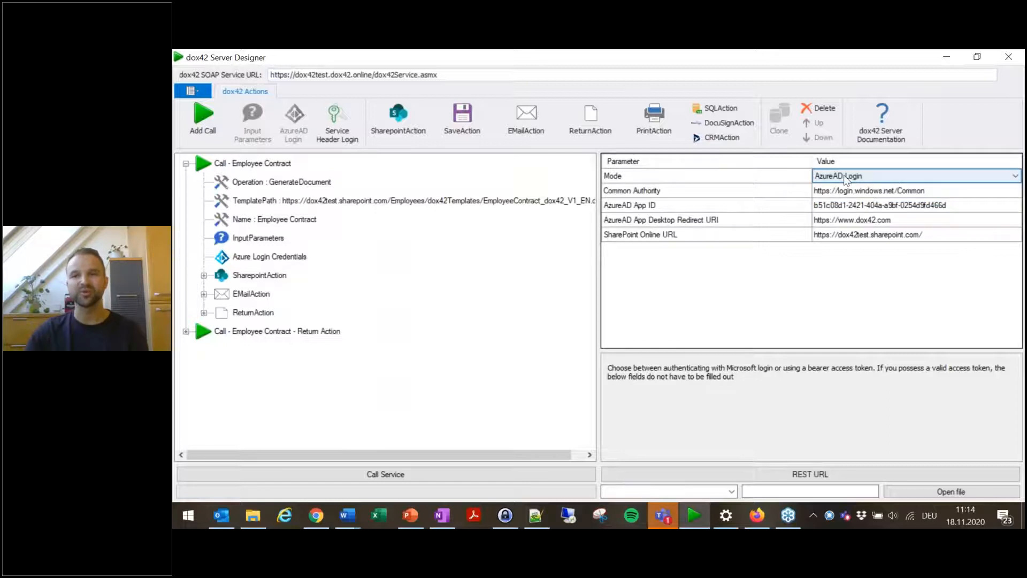
Step: Examine the descriptions of the Common Authority, AzureAD App ID, redirect URI and SharePoint Online URL parameters
left_click(754, 195)
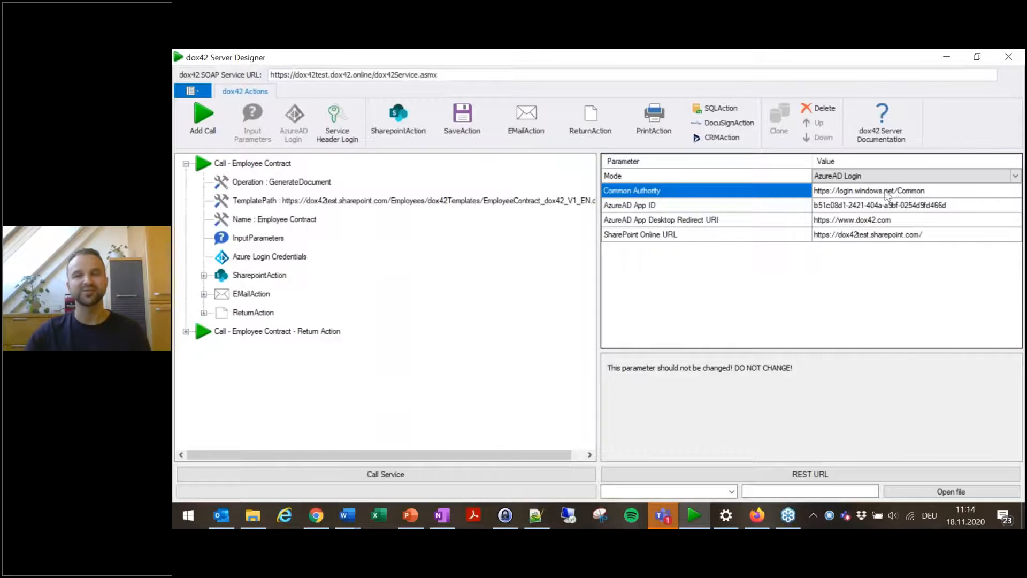
left_click(736, 207)
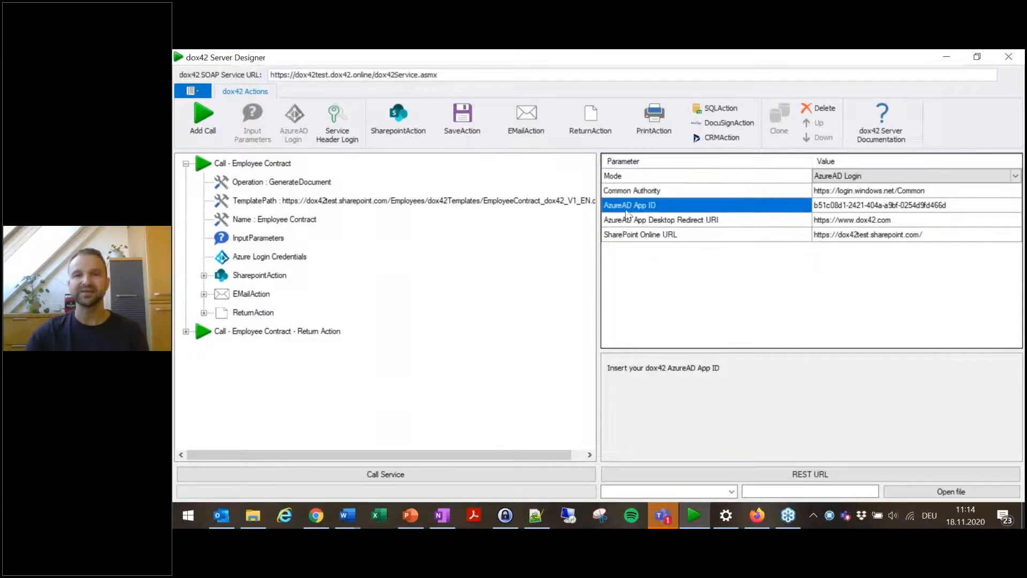
left_click(754, 225)
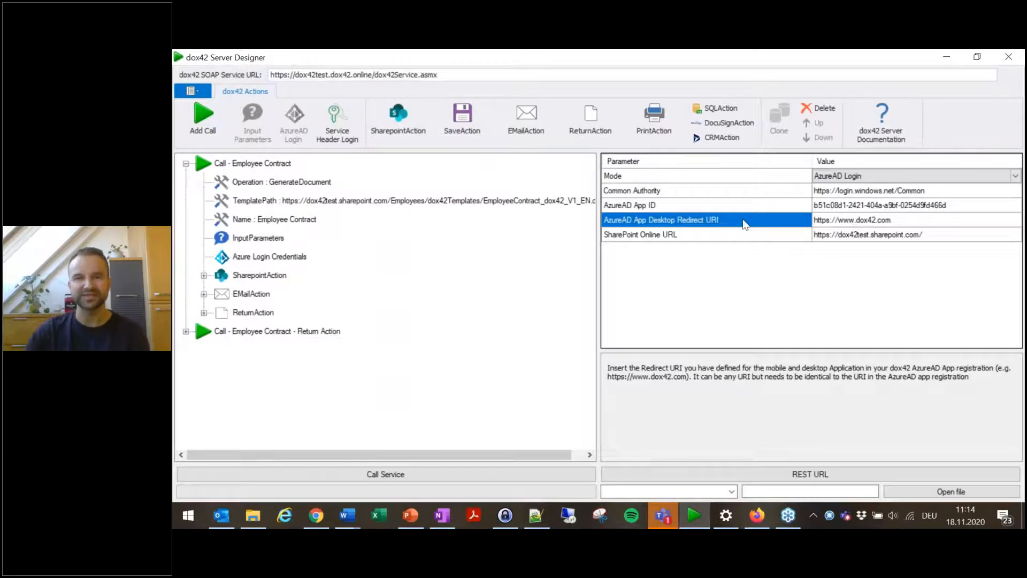
left_click(696, 236)
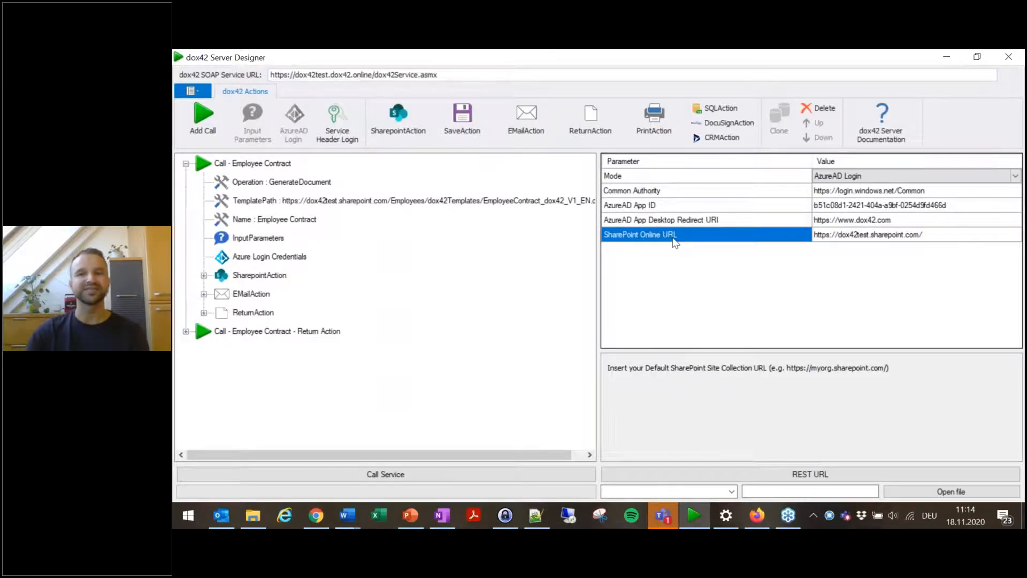
left_click(685, 206)
left_click(727, 219)
left_click(721, 206)
left_click(721, 217)
left_click(708, 238)
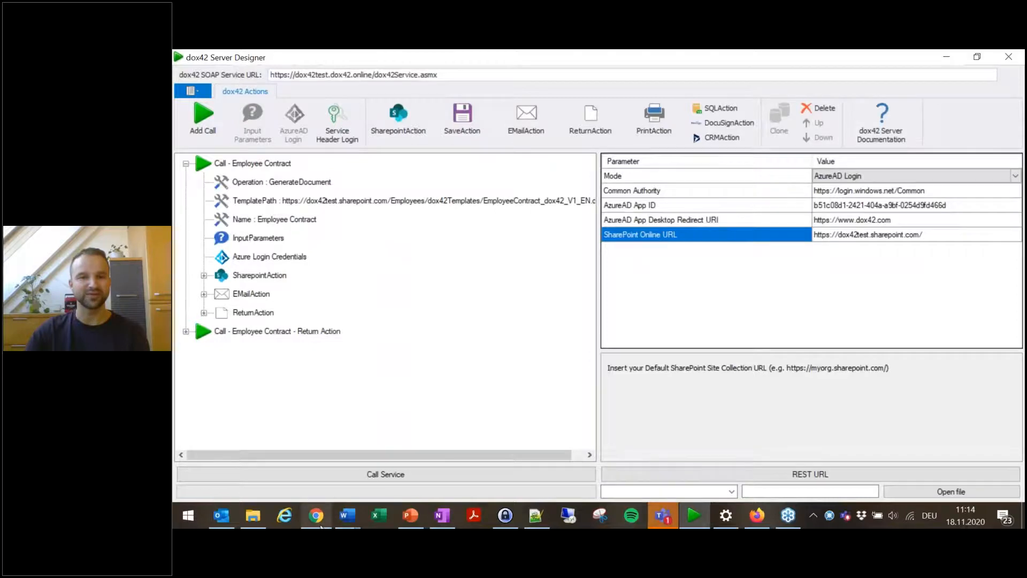
Step: Switch to the browser and open the overview of the dox42 Online app registration in Azure Active Directory
mouse_move(321, 525)
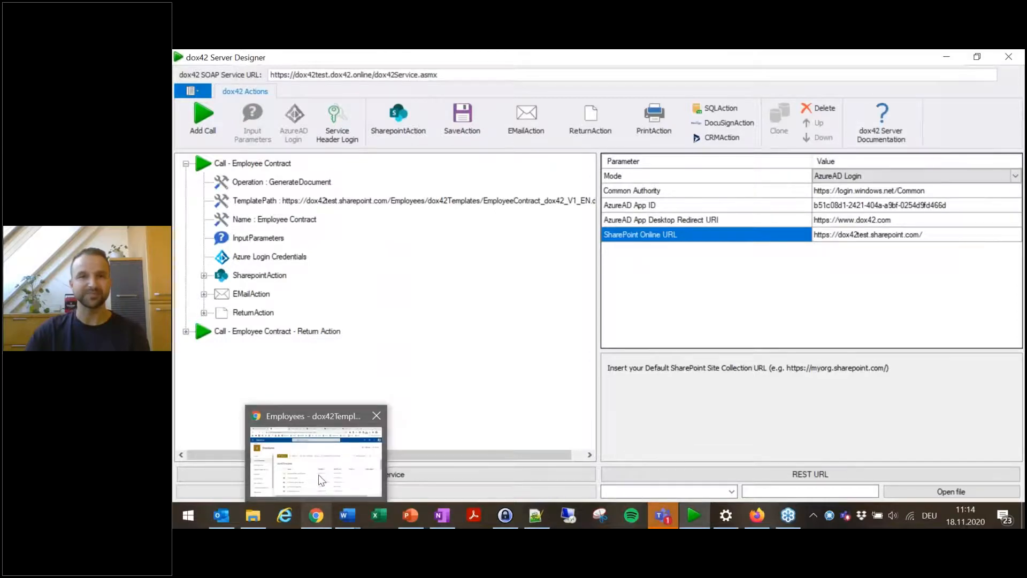
left_click(319, 474)
left_click(461, 61)
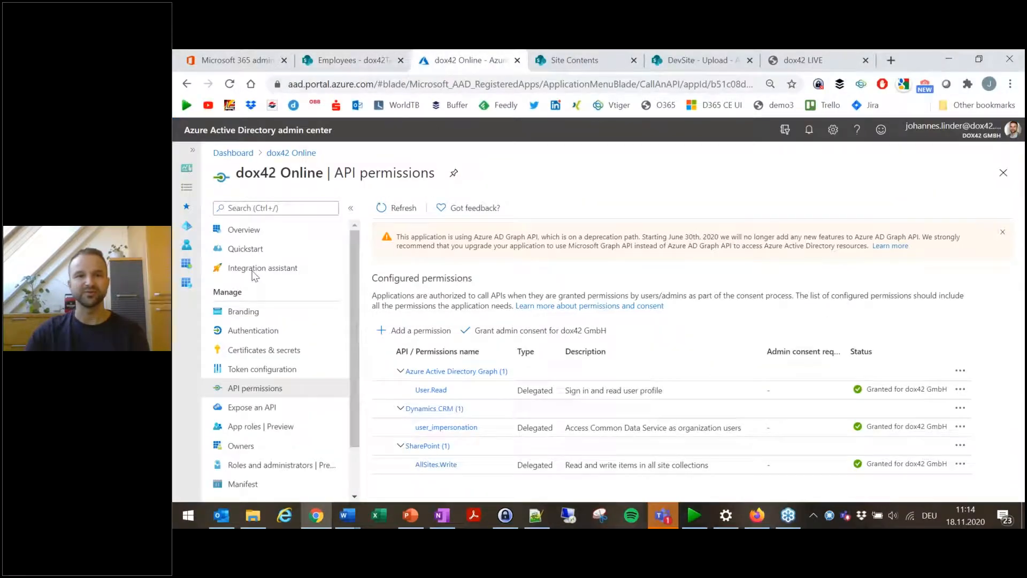
left_click(237, 230)
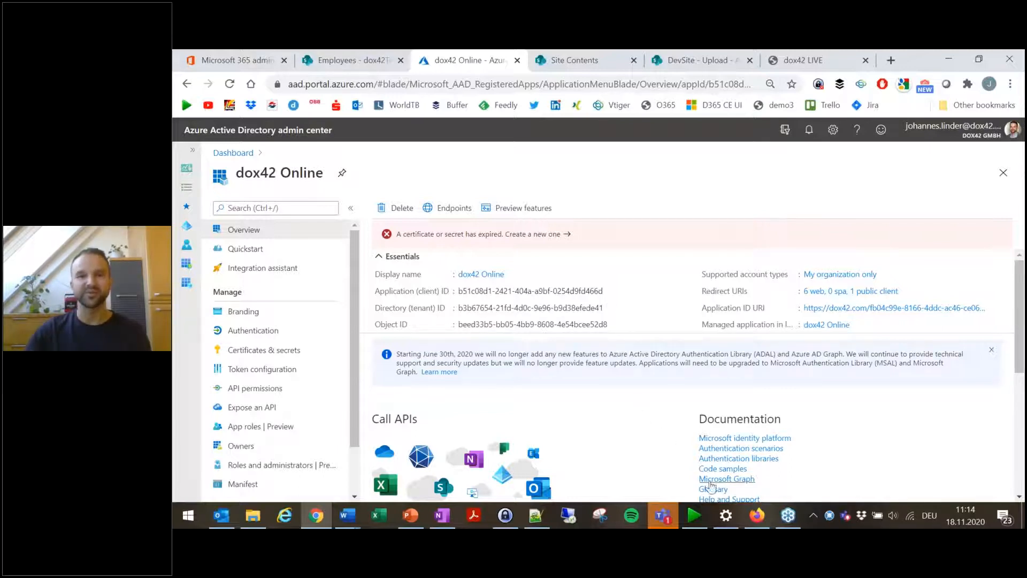
mouse_move(728, 523)
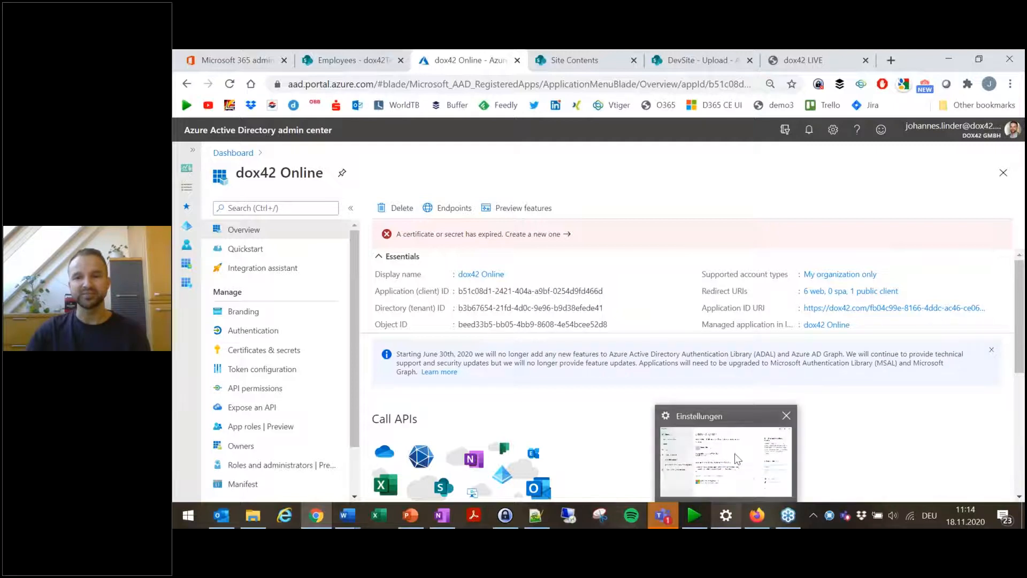
Step: Glance at the Windows email and accounts settings, then review the redirect URIs on the dox42 Online app's Authentication page
left_click(737, 458)
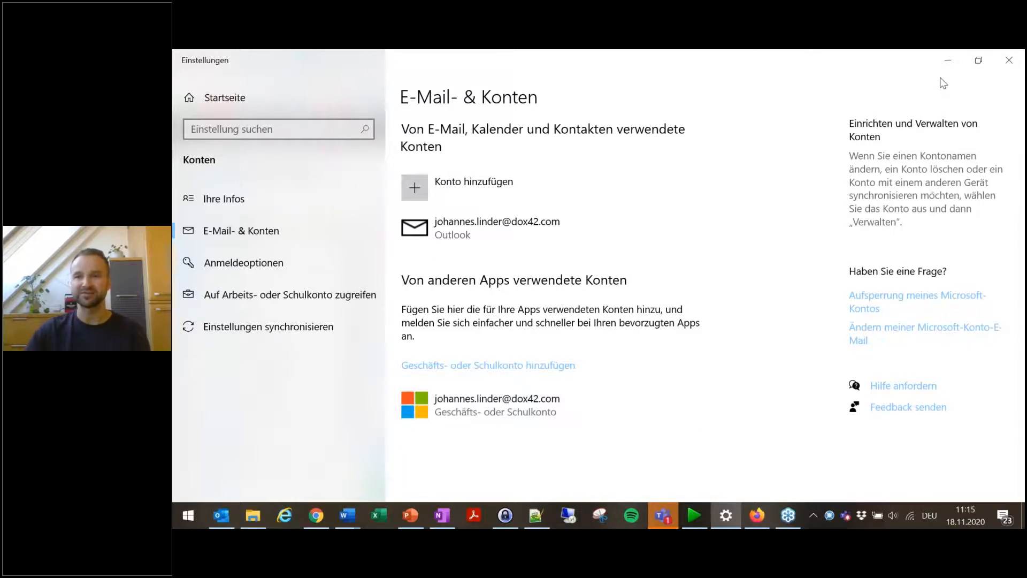
left_click(948, 63)
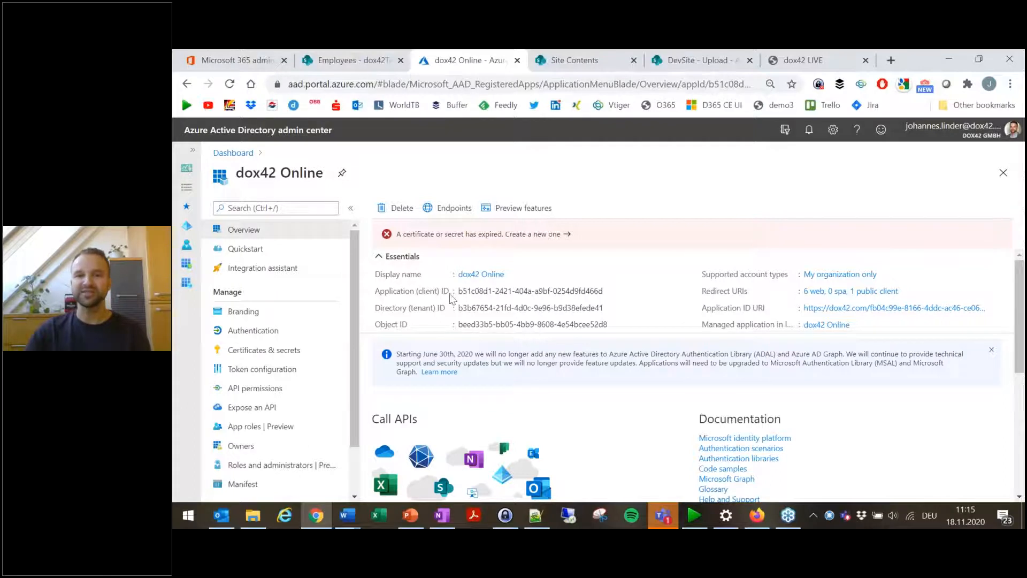
left_click(251, 330)
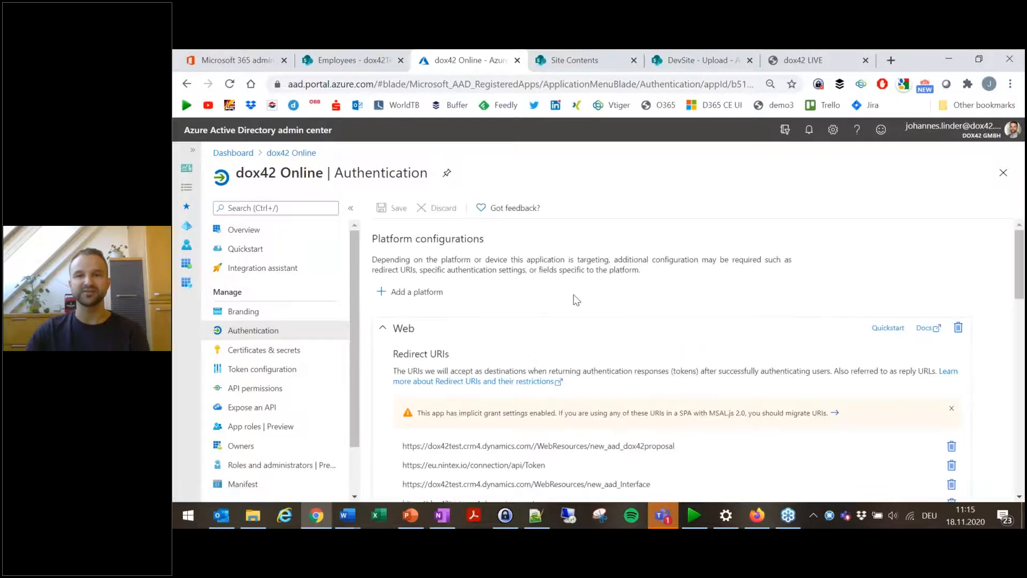
scroll(573, 298, "down", 2)
scroll(624, 282, "down", 3)
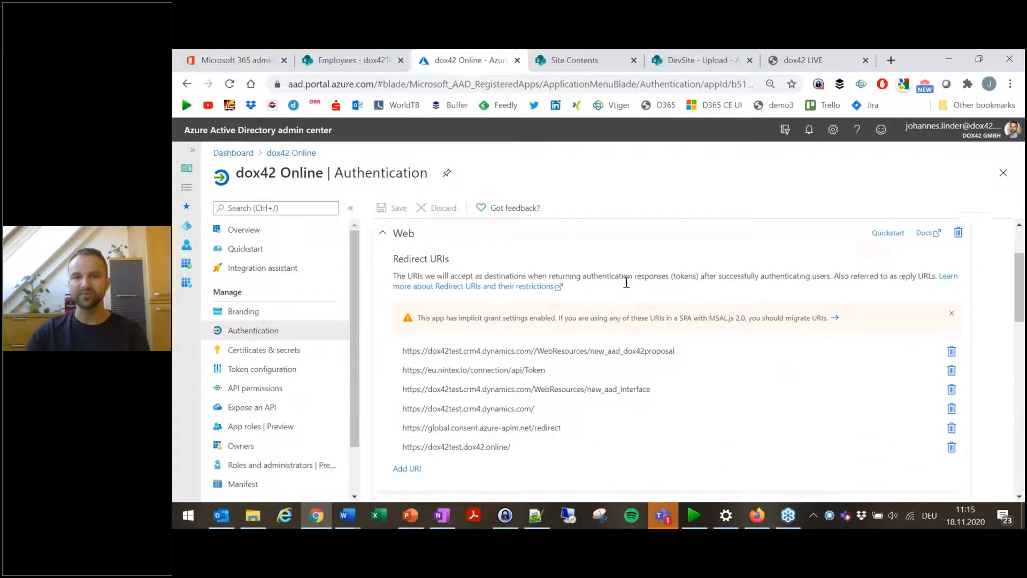
scroll(598, 330, "down", 2)
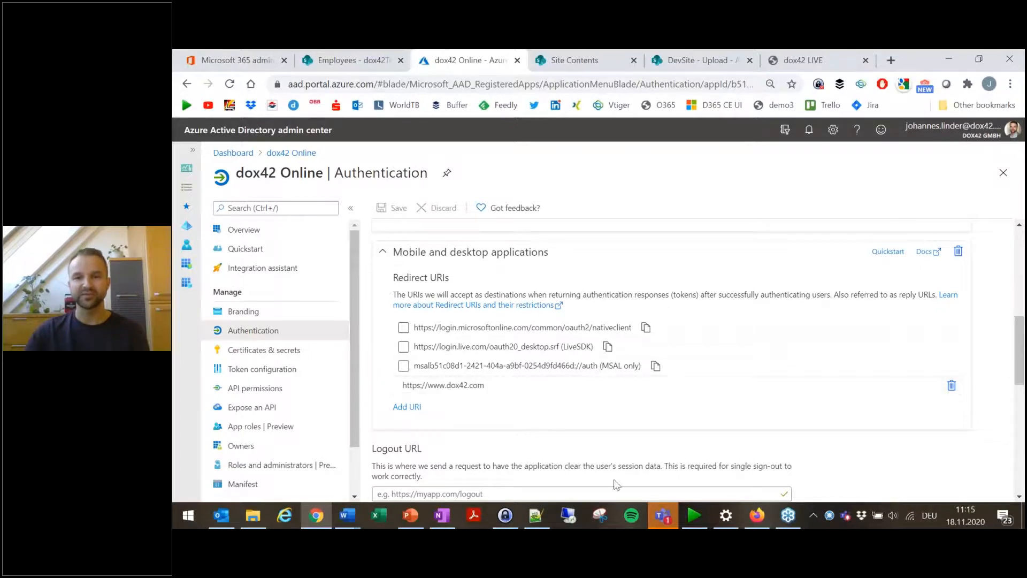
Step: Back in the designer, compare the redirect URI, SharePoint Online URL and AzureAD App ID credentials with the app registration
left_click(694, 516)
left_click(850, 220)
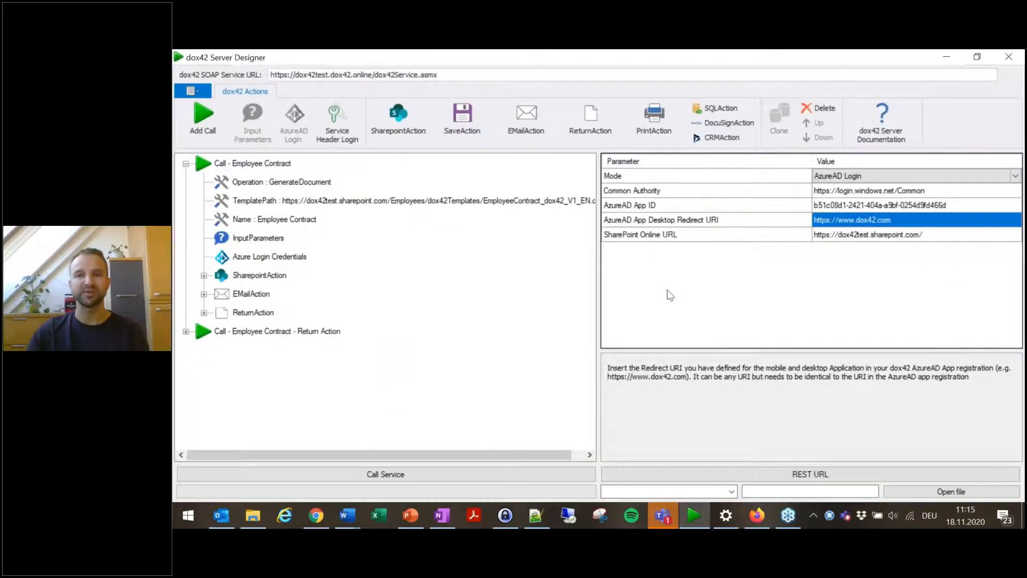
left_click(883, 236)
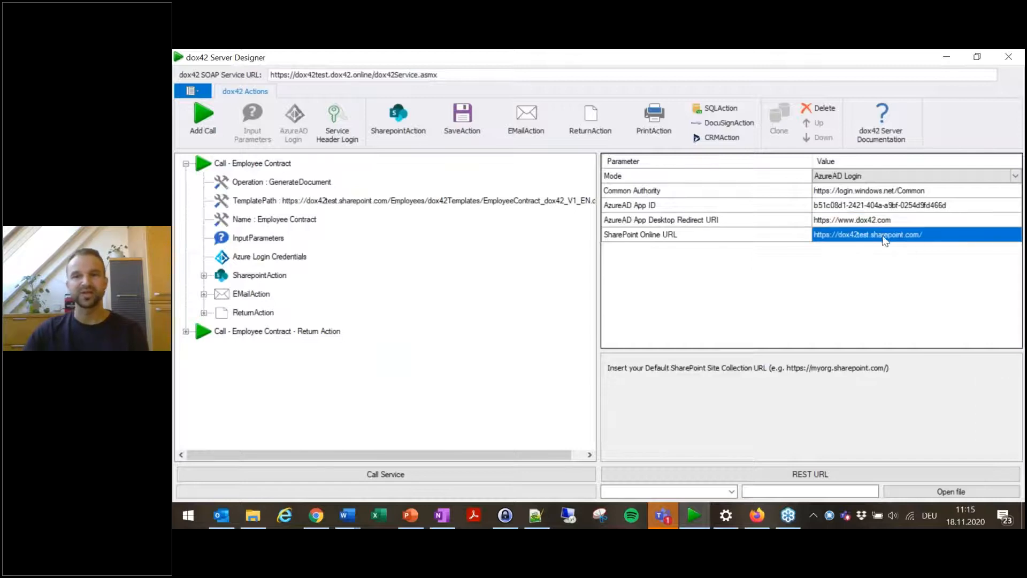
left_click(787, 207)
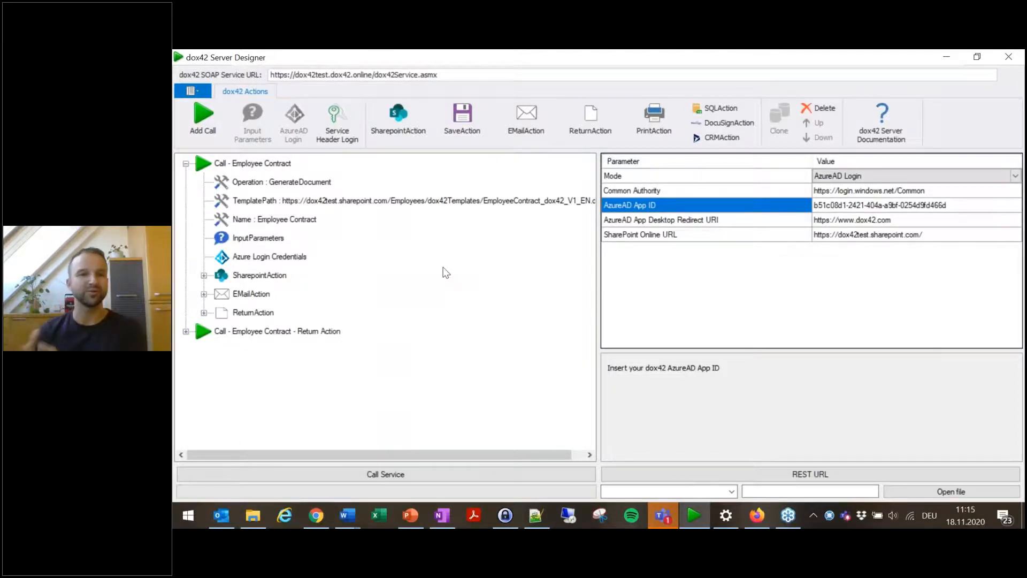
Step: Open the SharepointAction and examine its Site, Library, FileName, Folder, ContentType, DocumentDataField and CheckInMessage parameters
left_click(245, 277)
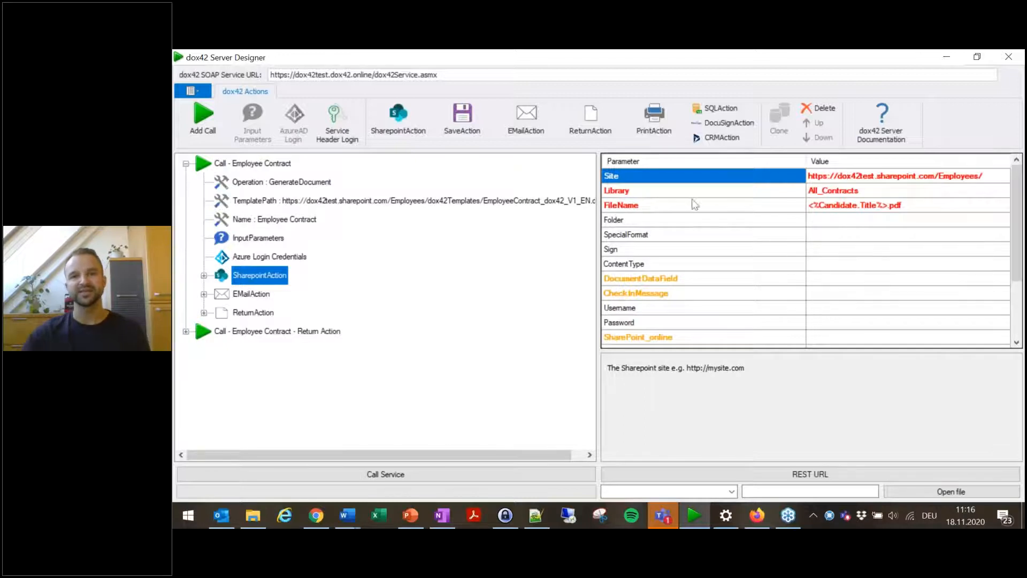
left_click(670, 192)
left_click(672, 218)
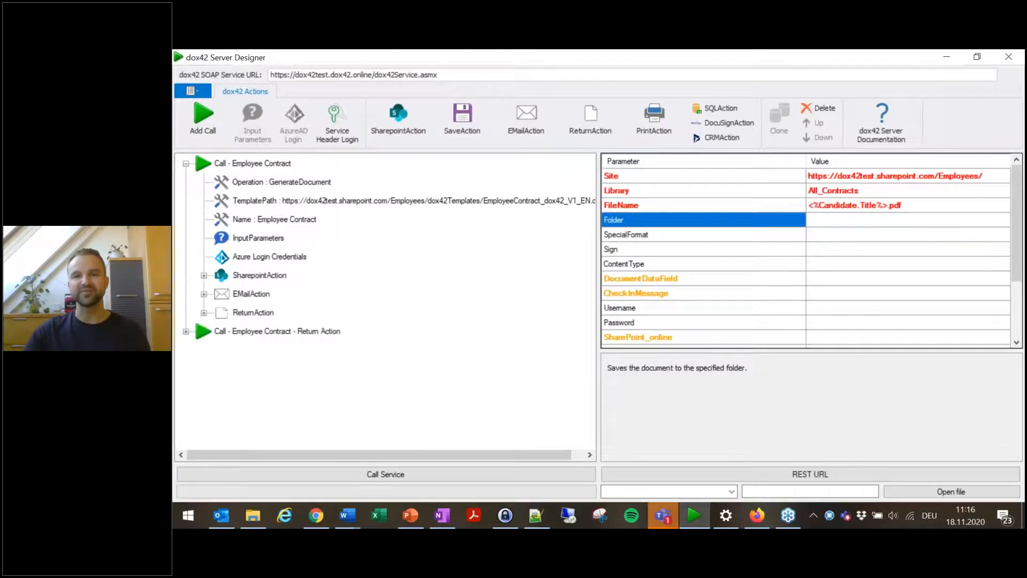
left_click(685, 283)
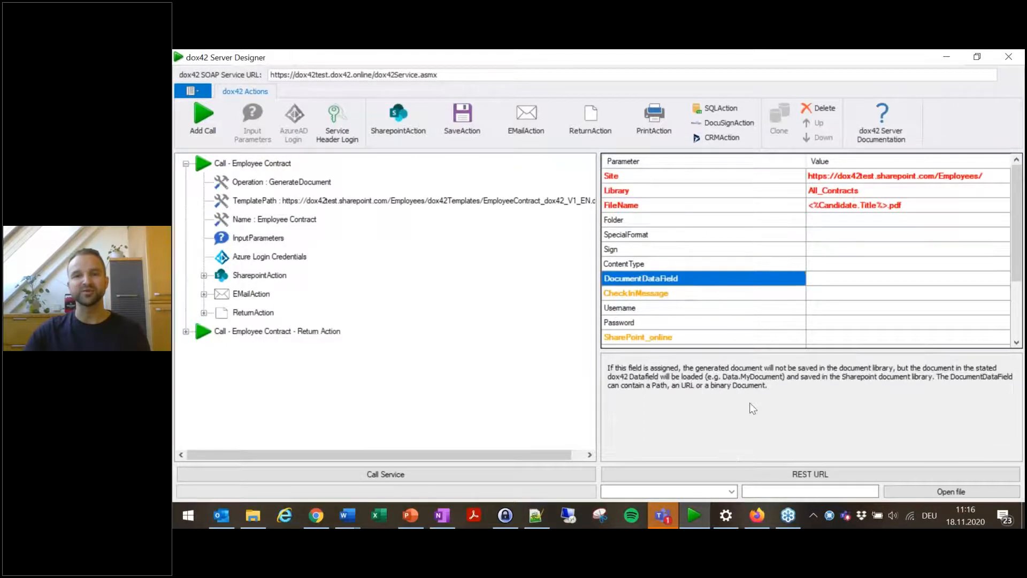
left_click(684, 293)
left_click(681, 263)
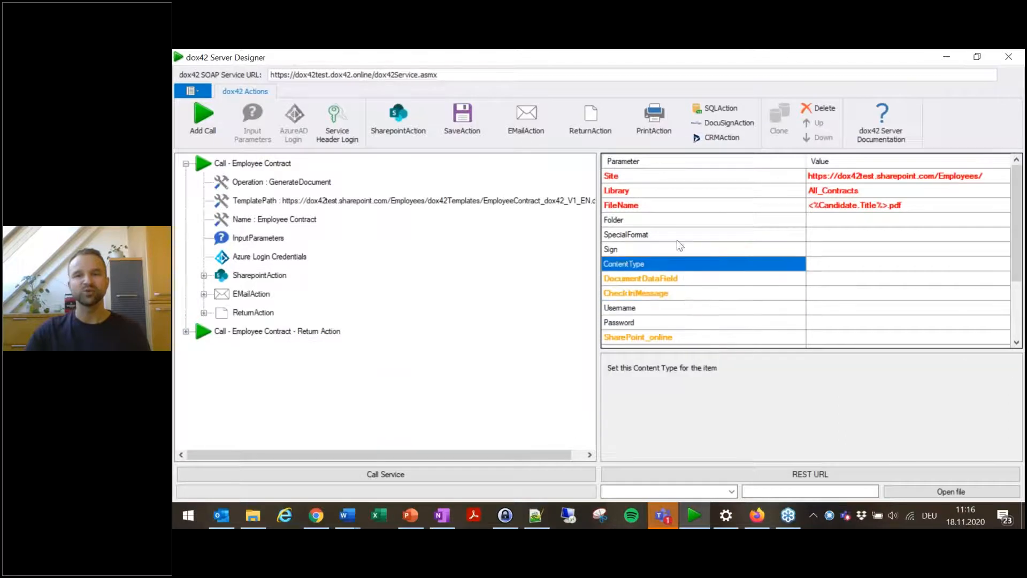
left_click(679, 221)
left_click(690, 190)
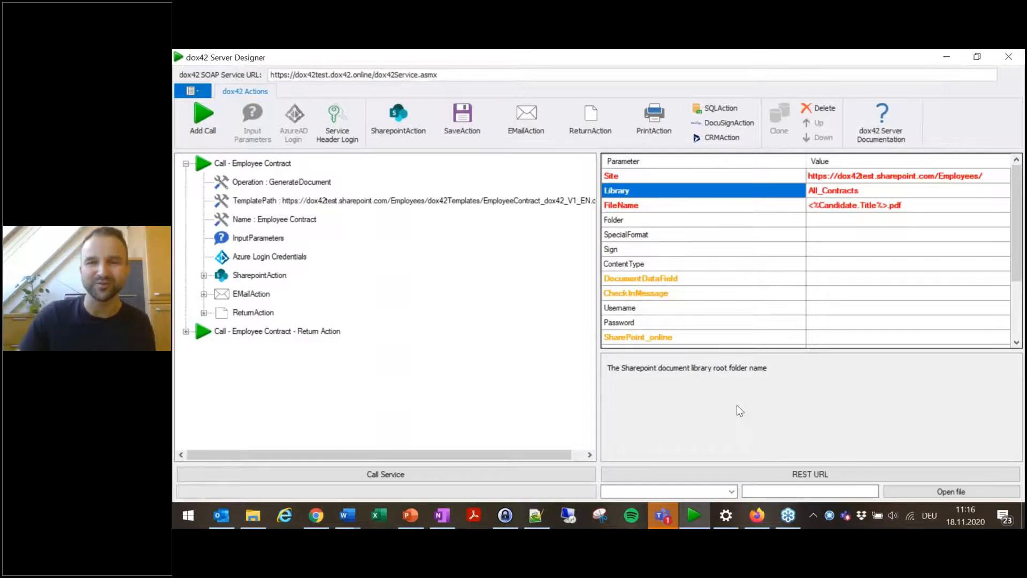
left_click(671, 175)
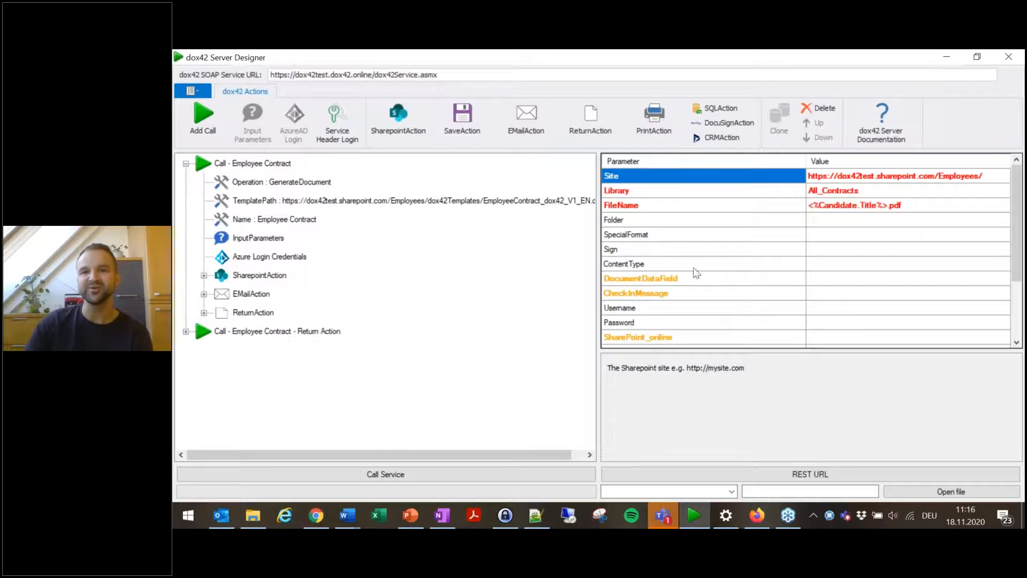
left_click(651, 279)
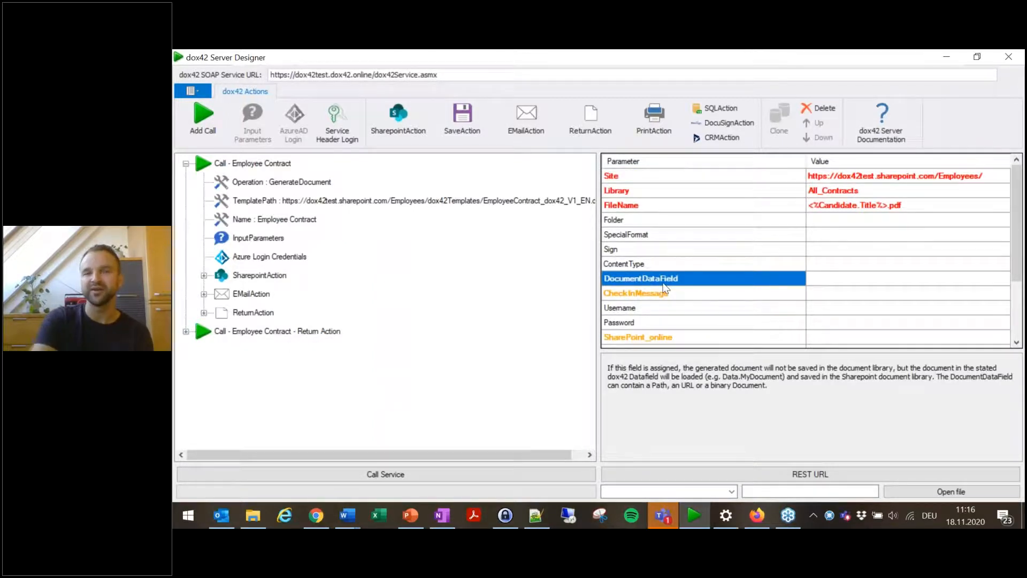
left_click(731, 178)
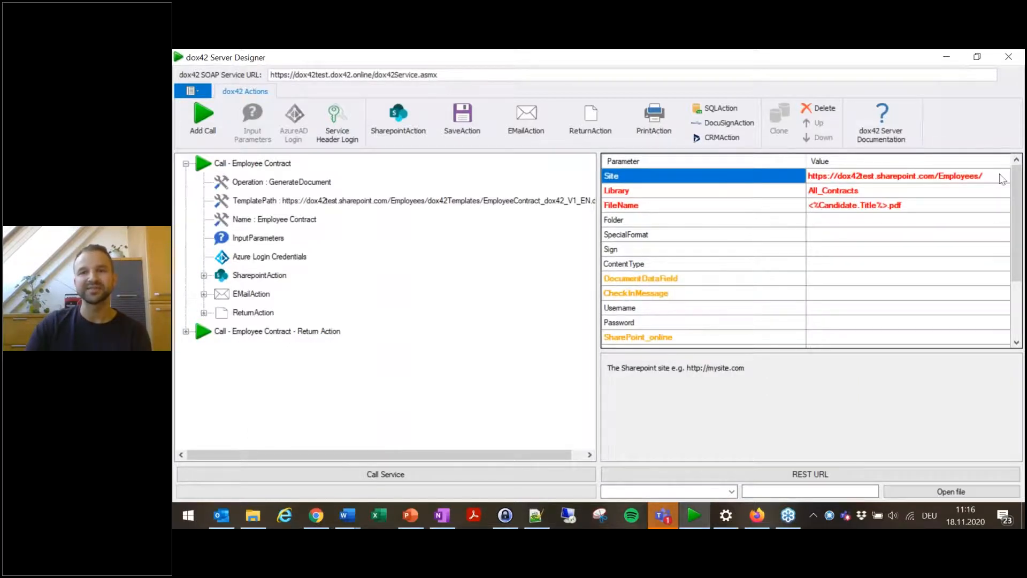
left_click(844, 197)
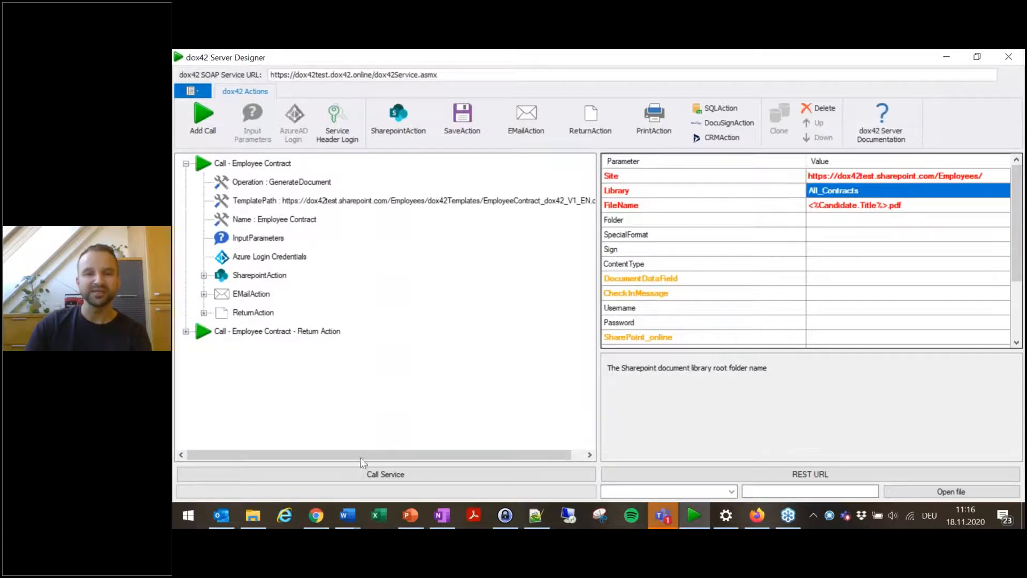
Step: In the SharePoint All_Contracts library, sort by Modified newest first and delete the Michaela Mitarbeiter.pdf contract
left_click(316, 514)
left_click(348, 60)
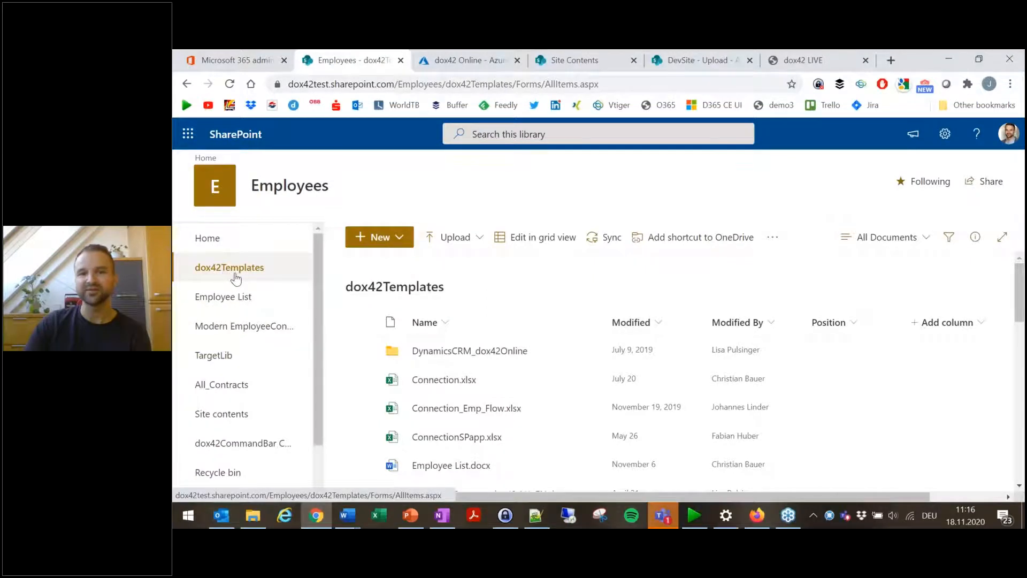
left_click(219, 390)
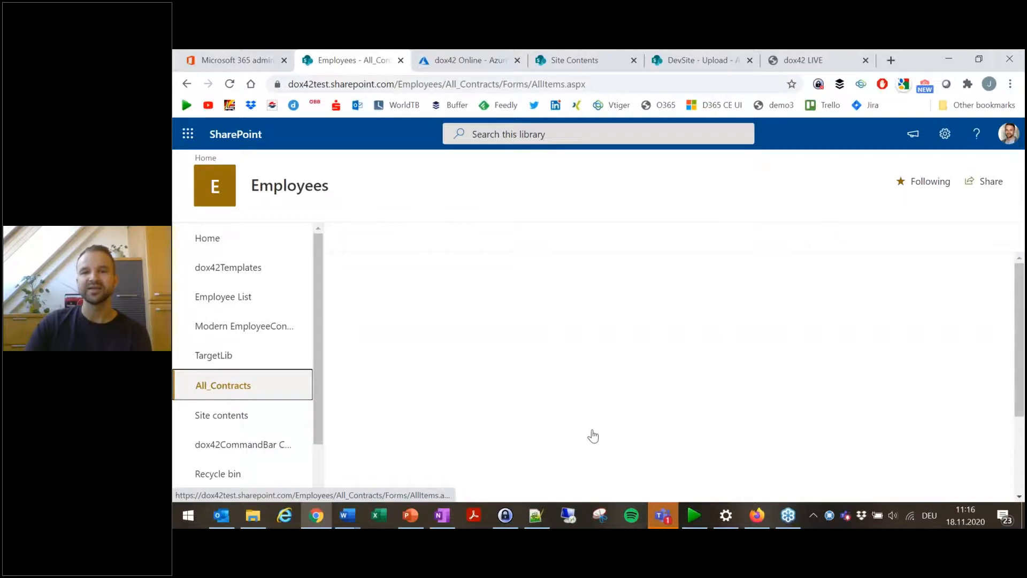
left_click(657, 323)
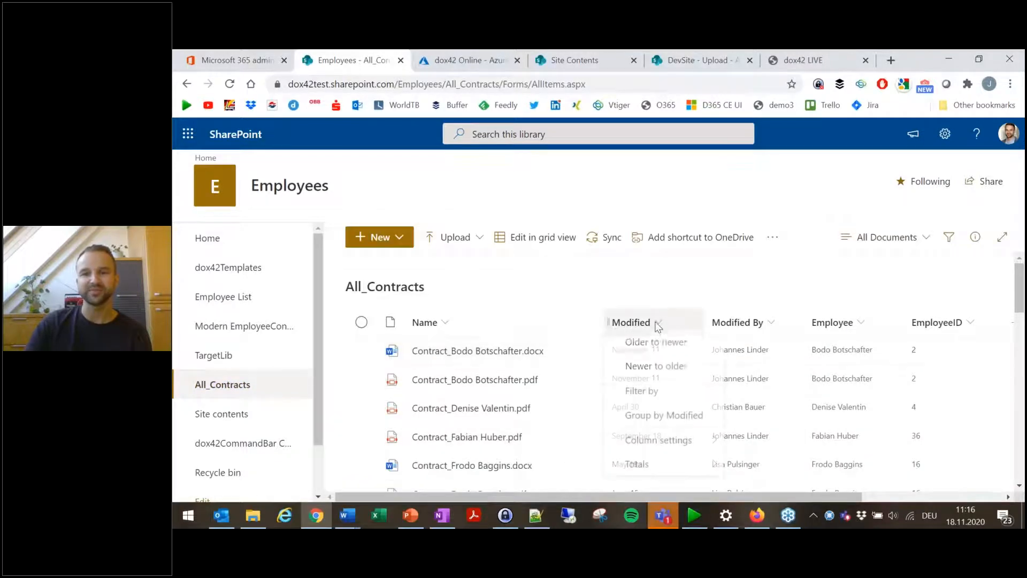
left_click(673, 372)
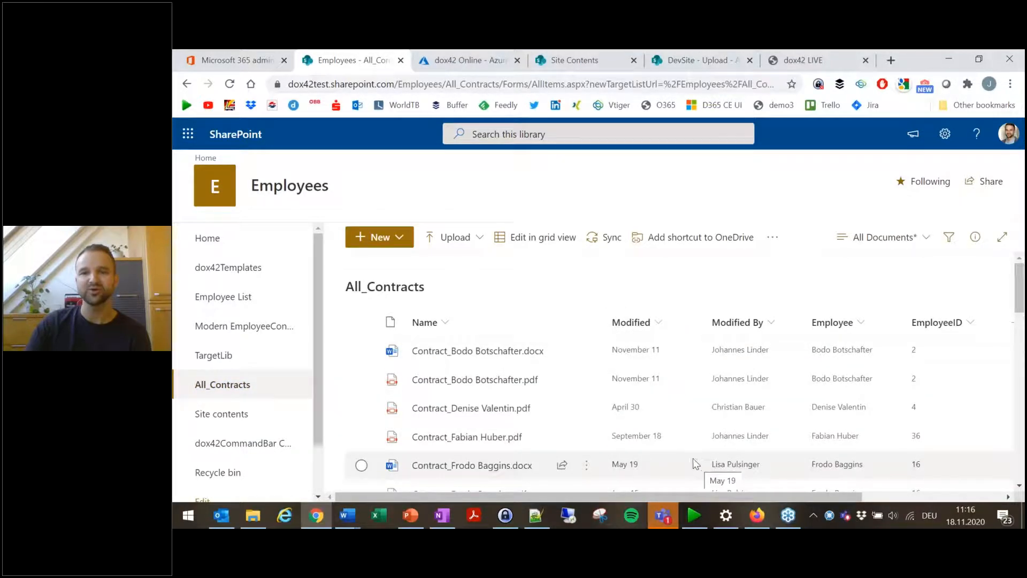
left_click(362, 352)
mouse_move(557, 465)
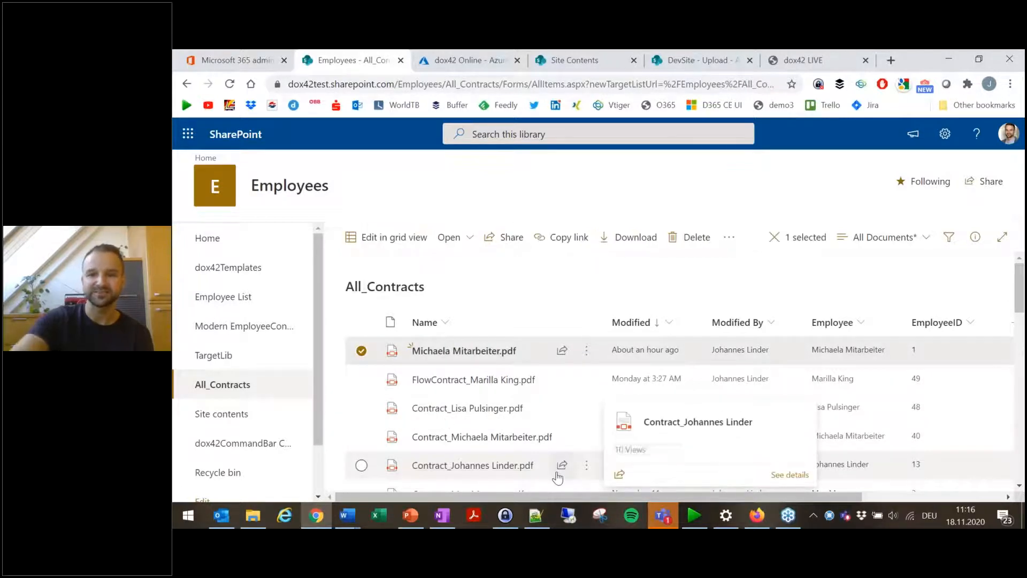
key("Delete")
left_click(605, 339)
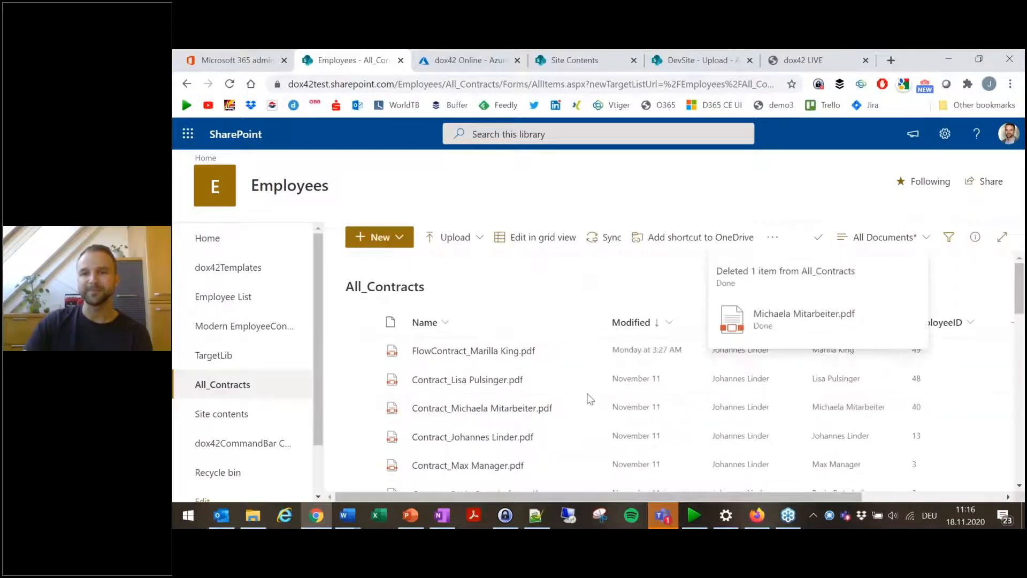
left_click(947, 60)
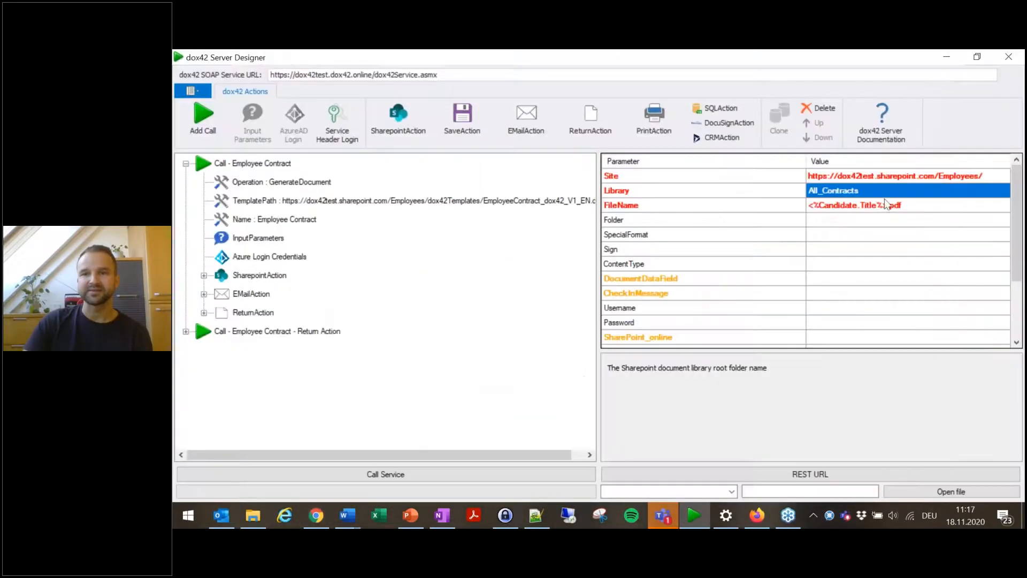
Step: Examine the FileName parameter, then open and test the Sharepoint: Candidate data source in the template's Data Map Designer
left_click(912, 209)
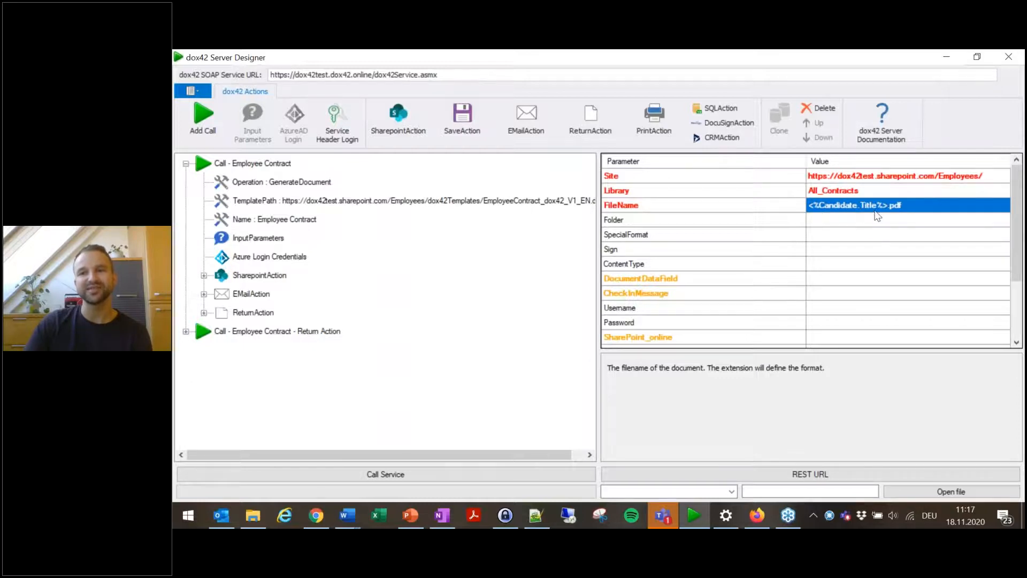
mouse_move(354, 526)
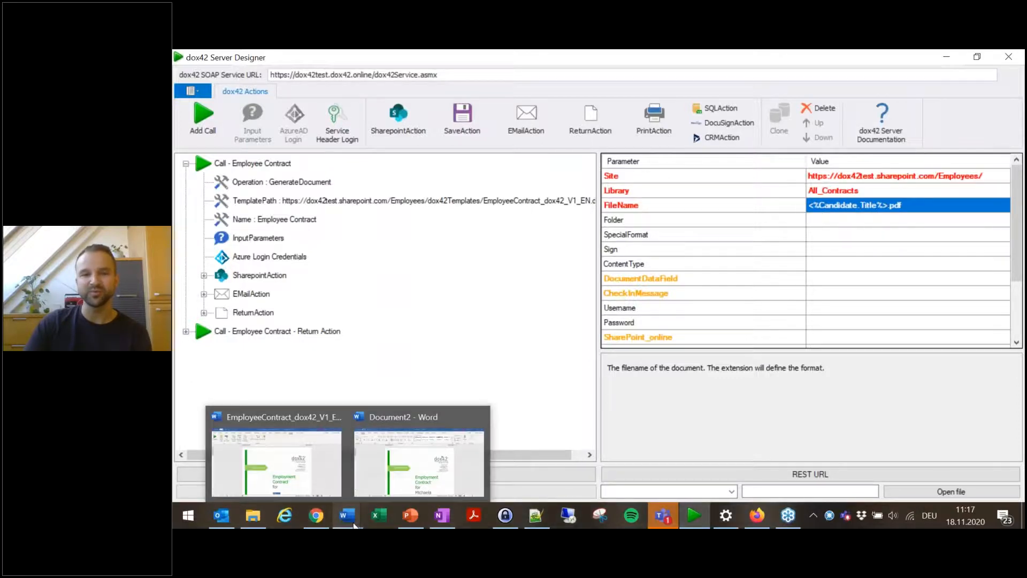
left_click(278, 457)
left_click(235, 116)
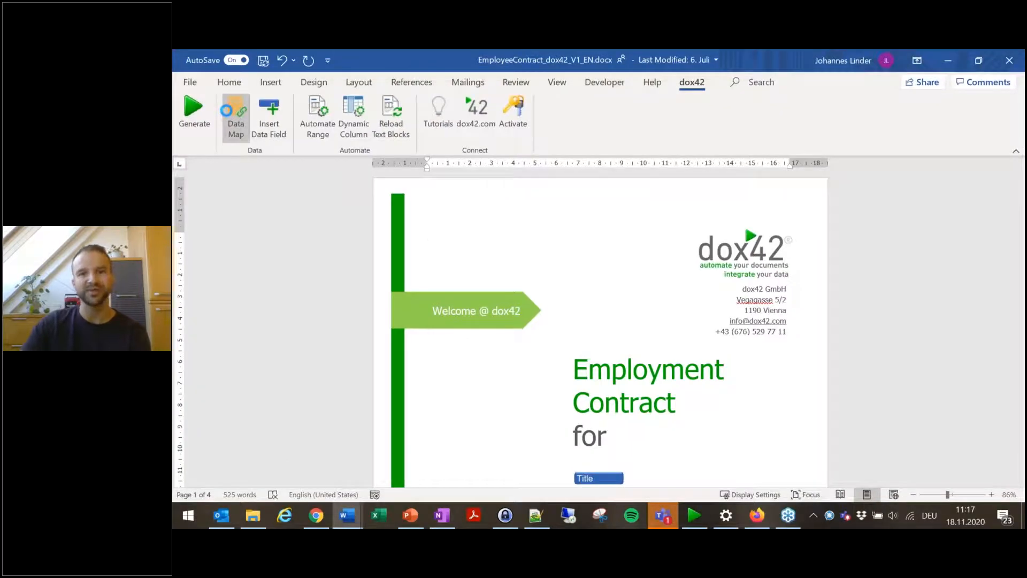
left_click(312, 268)
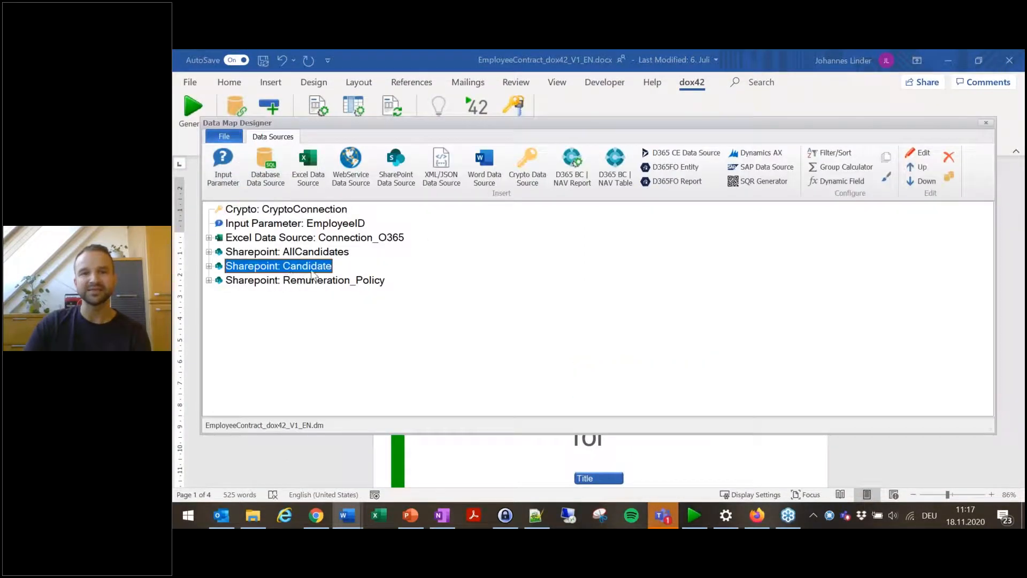
left_click(210, 267)
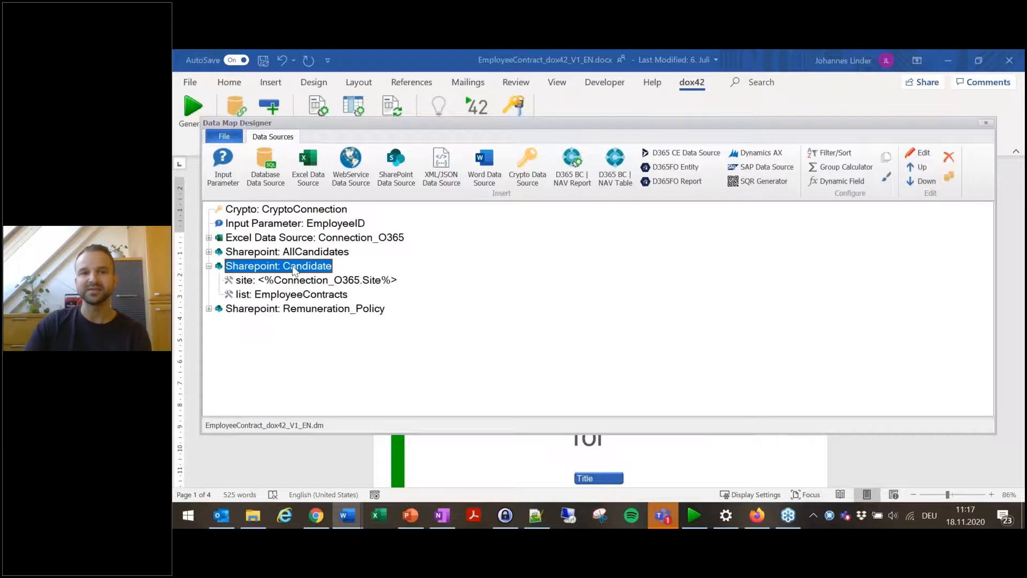
double_click(293, 267)
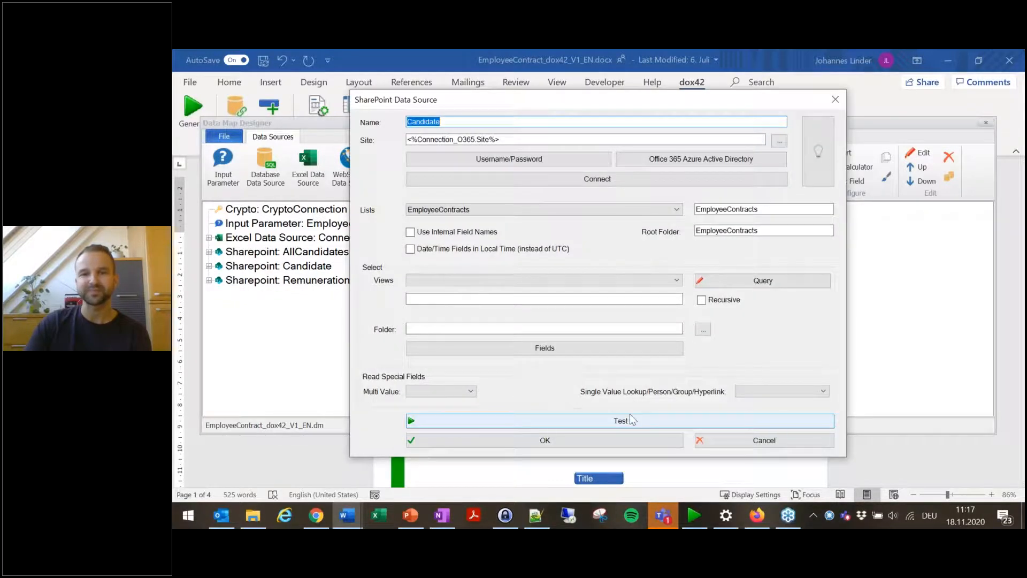
left_click(632, 421)
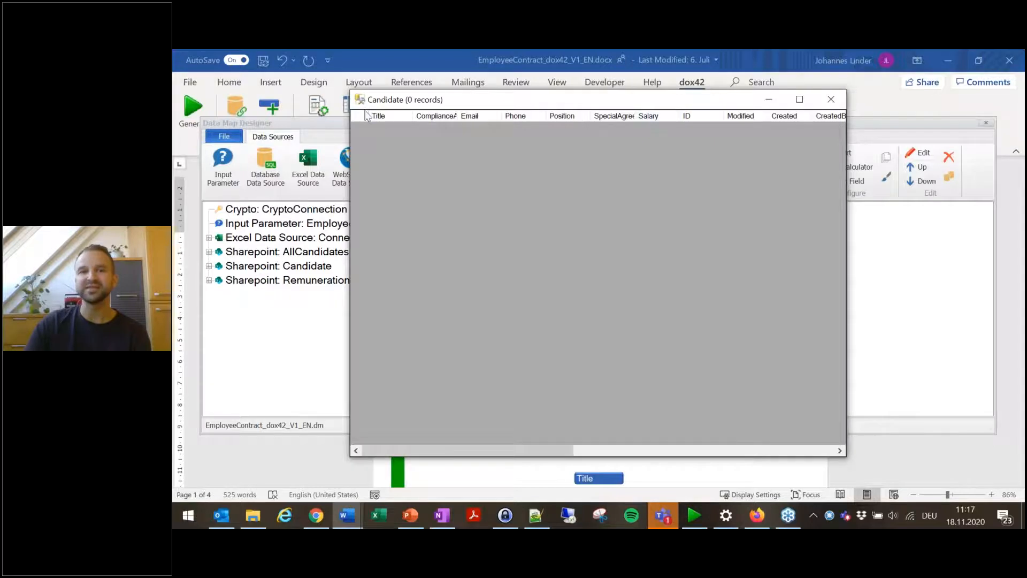
left_click(832, 99)
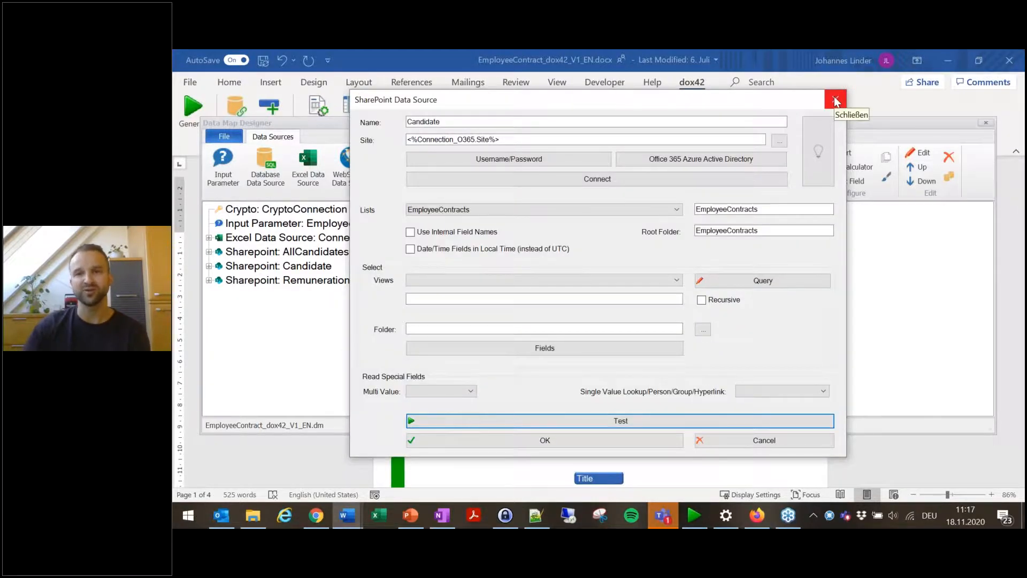
left_click(834, 100)
left_click(986, 122)
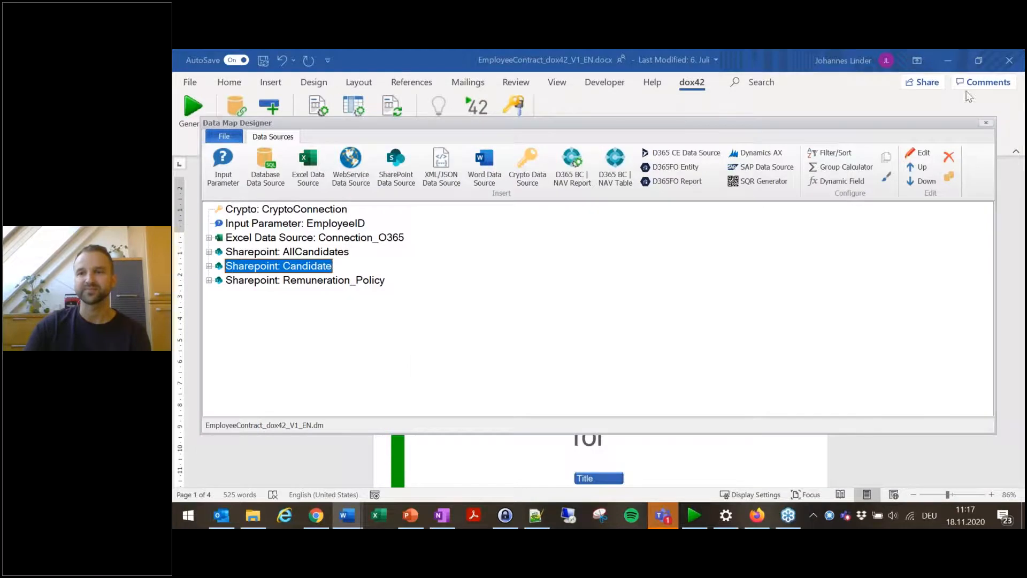
Step: Review the SharePoint action's FileName, Azure_AD and Field1 name and value parameters in the designer
left_click(946, 59)
left_click(875, 205)
left_click(875, 206)
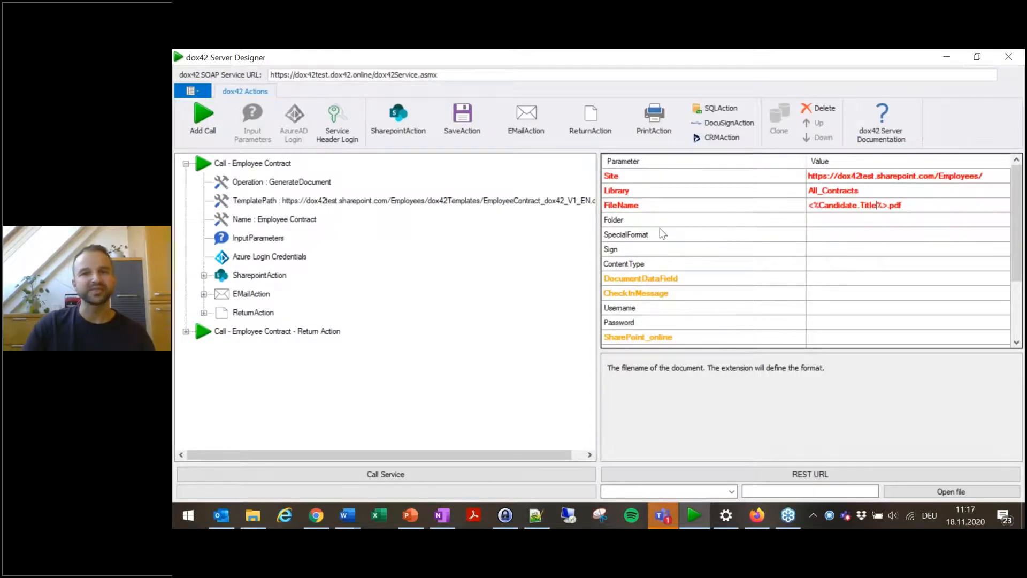
scroll(709, 291, "down", 2)
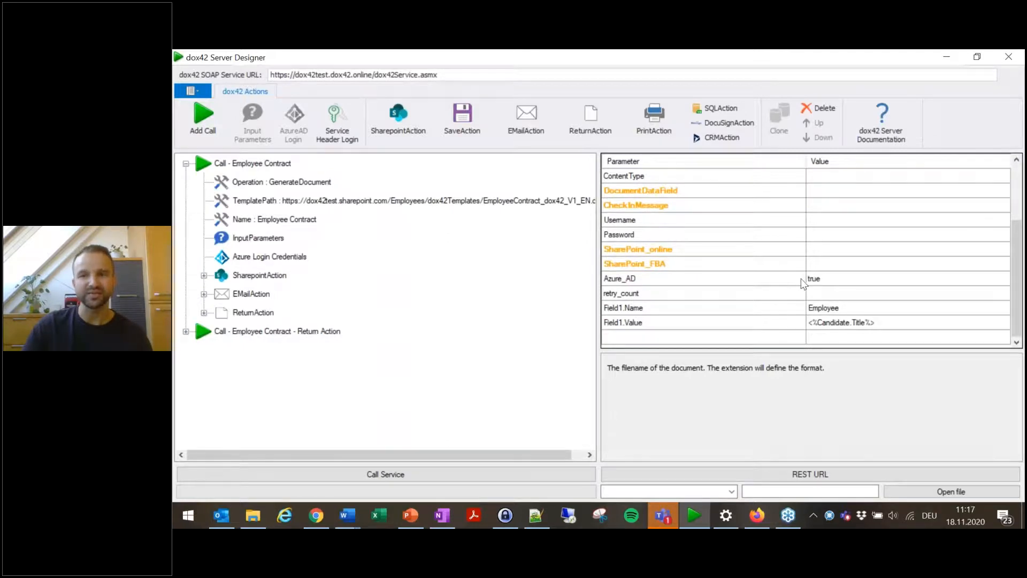
Step: Inspect the SharePoint action's Azure_AD, Field1.Name and Field1.Value parameters and their descriptions
left_click(832, 280)
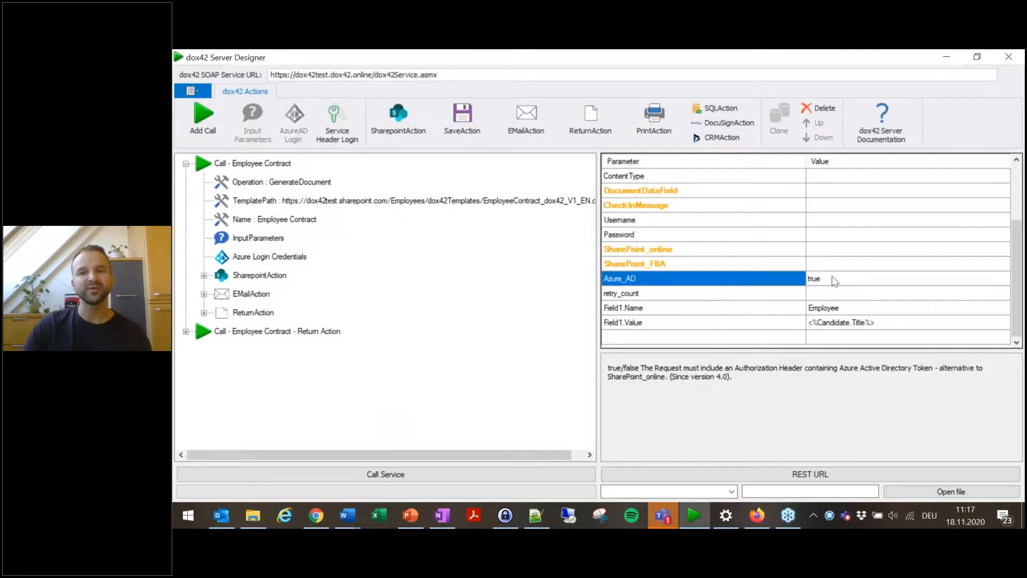
left_click(832, 280)
left_click(760, 281)
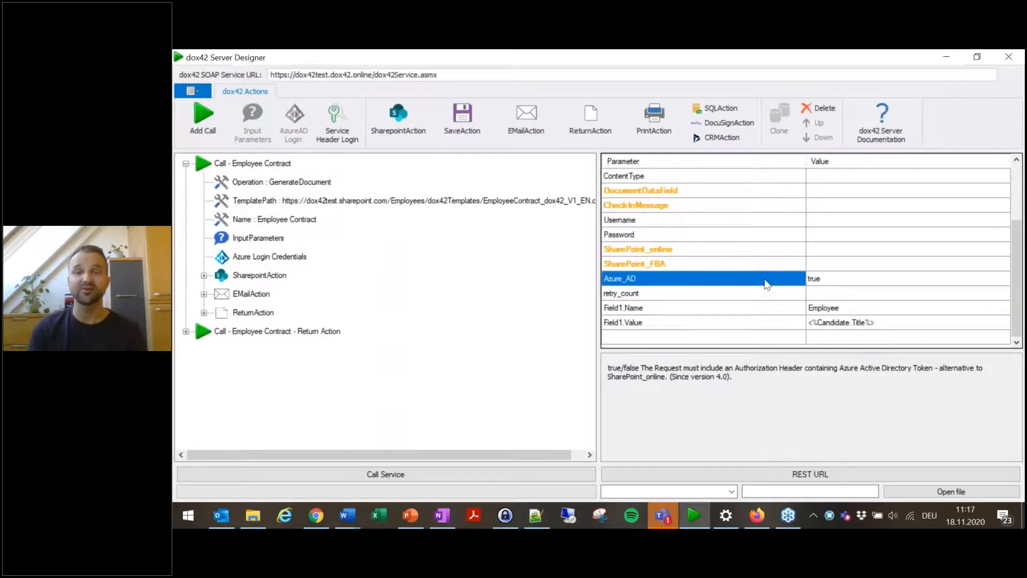
left_click(829, 281)
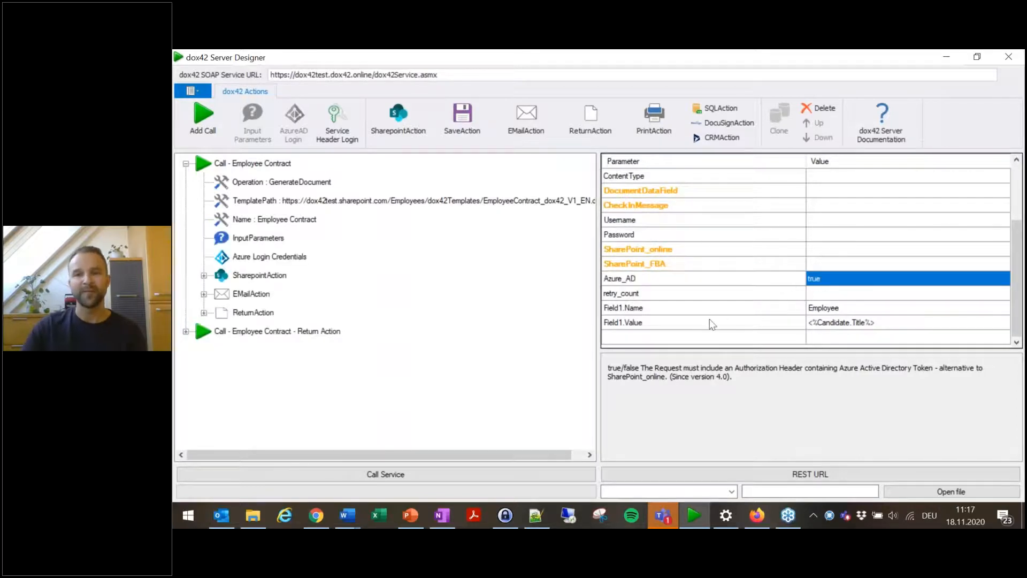
left_click(725, 315)
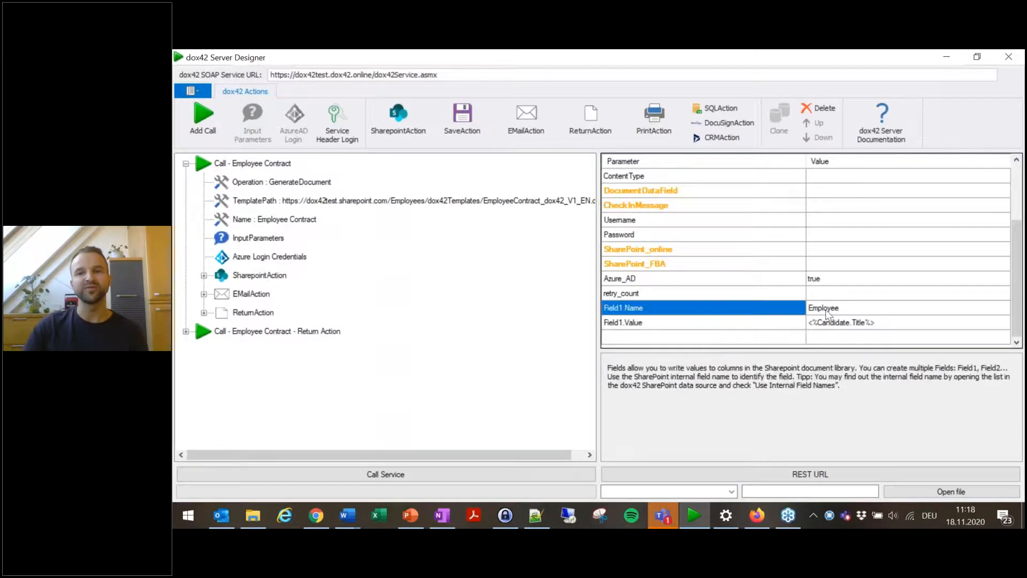
left_click(832, 312)
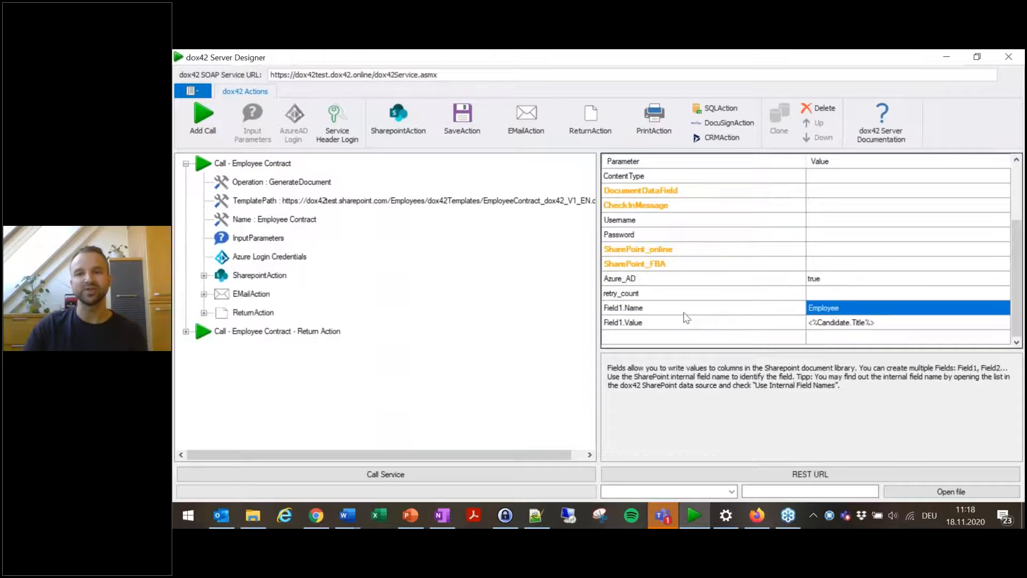
left_click(733, 324)
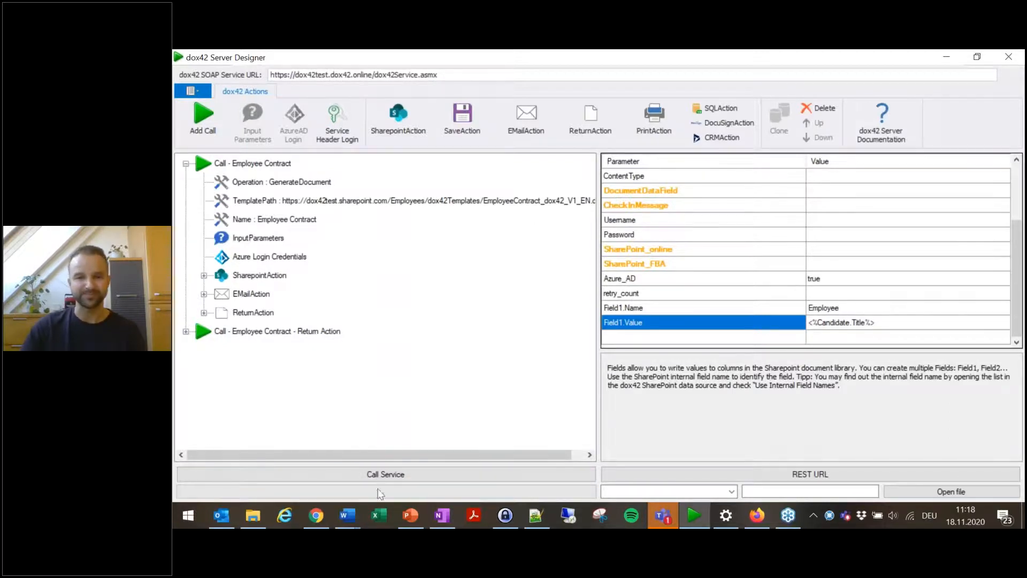
Step: Glance at the All_Contracts library in the browser and return to the designer
mouse_move(309, 525)
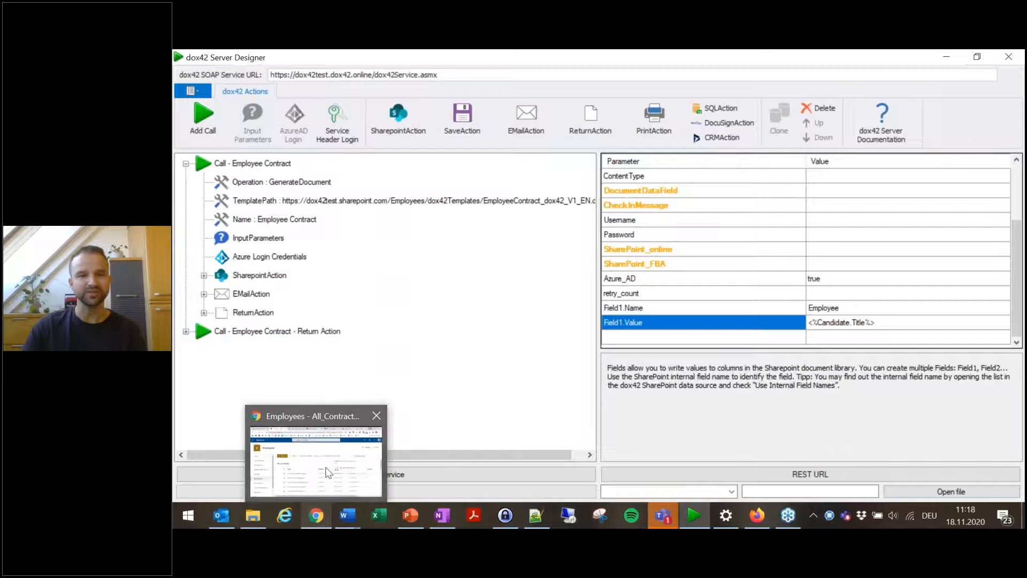
left_click(329, 476)
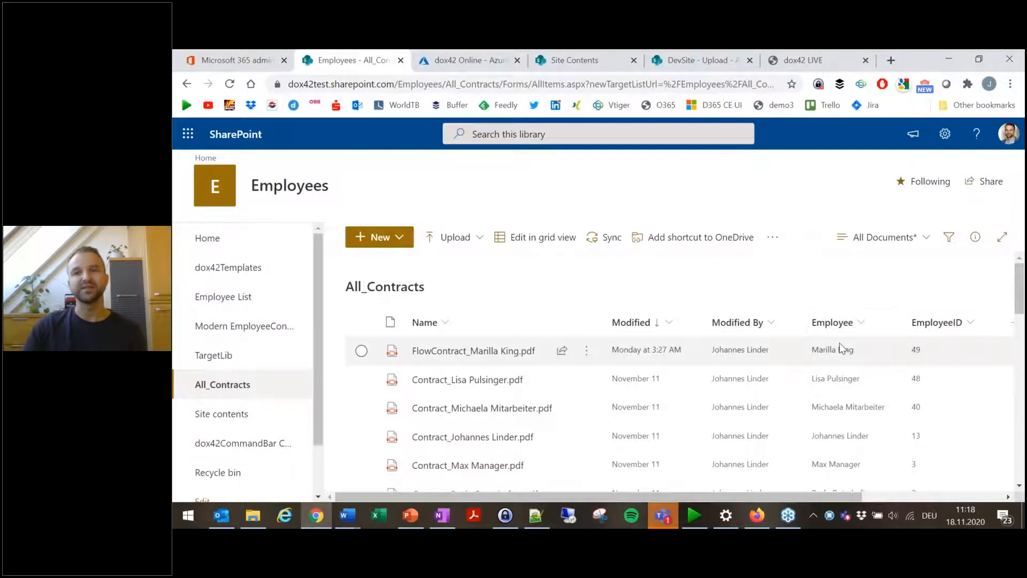
left_click(945, 60)
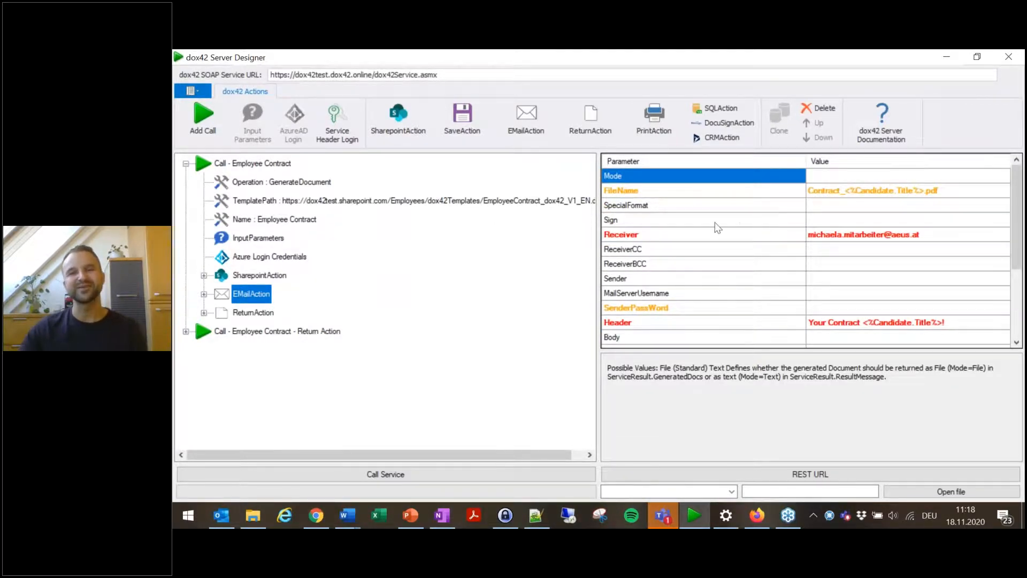
Step: Review the EMailAction's SpecialFormat, Receiver, FileName and BodyTemplate parameters and the ReturnAction's Format
left_click(698, 206)
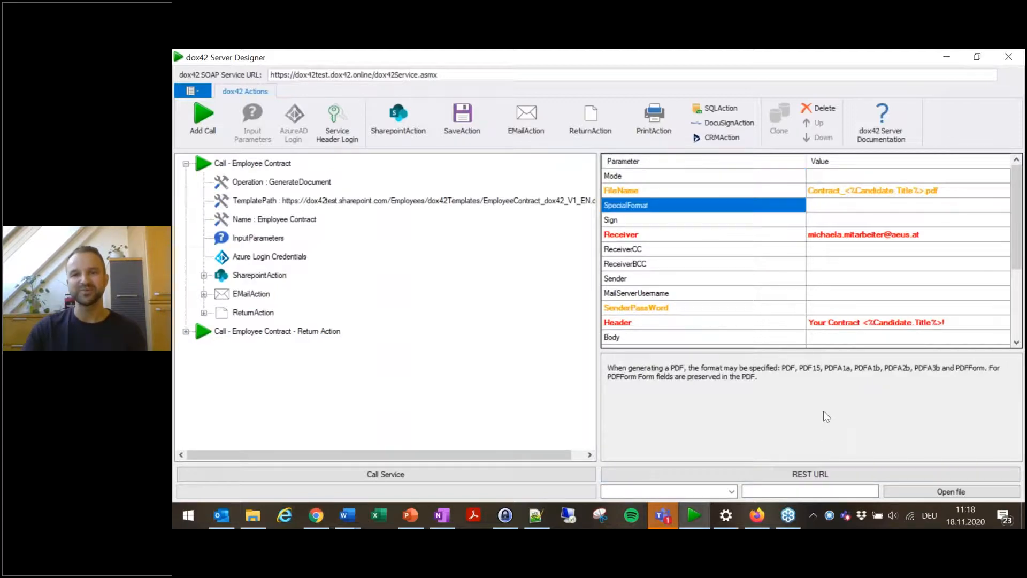
left_click(678, 237)
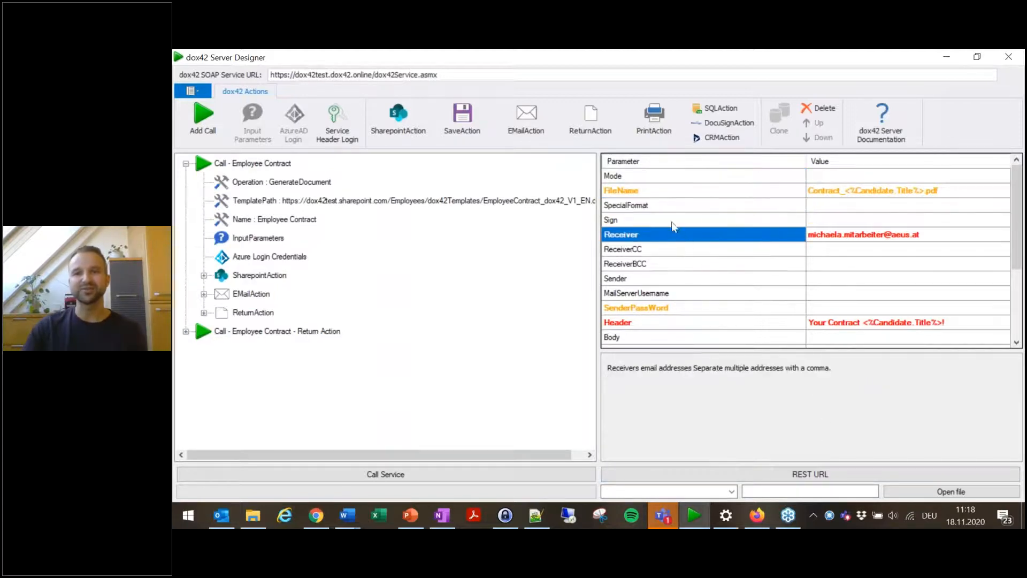
left_click(668, 196)
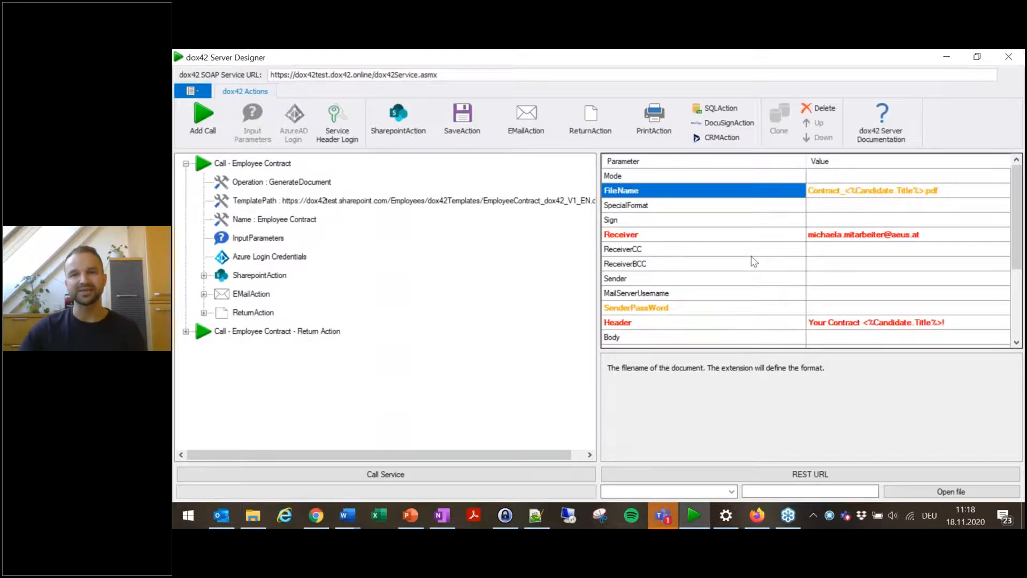
scroll(754, 262, "down", 3)
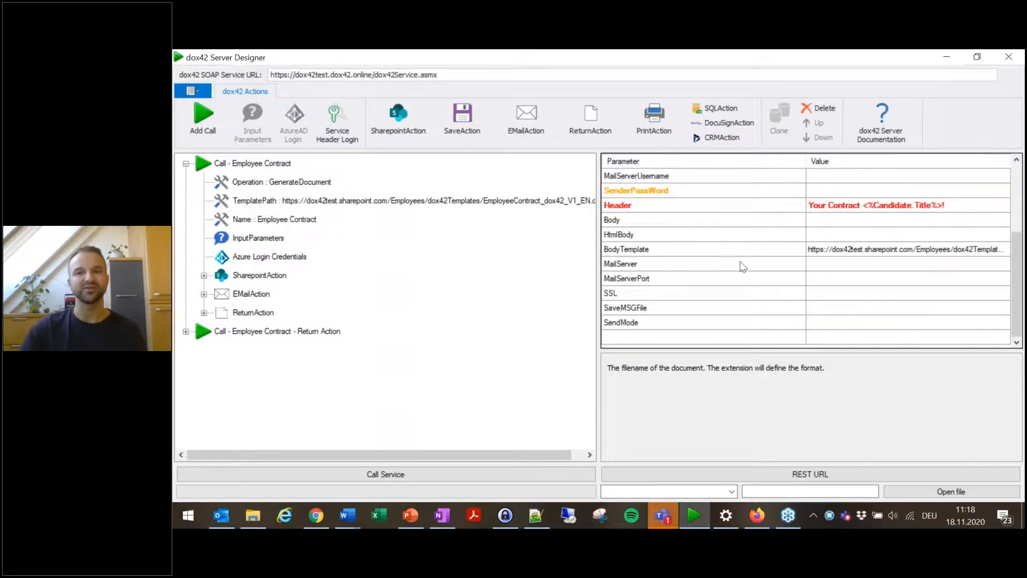
left_click(631, 251)
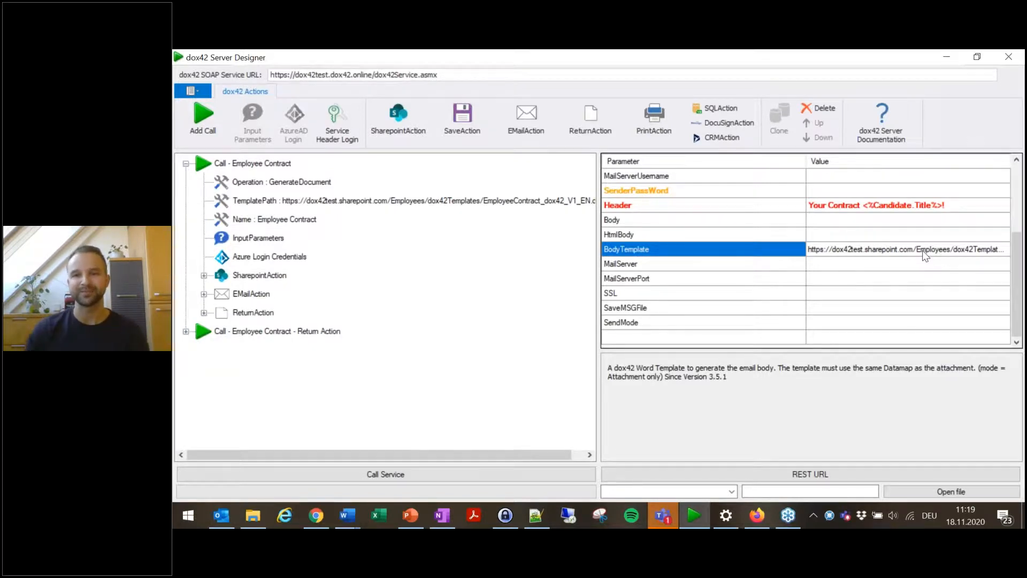
left_click(233, 313)
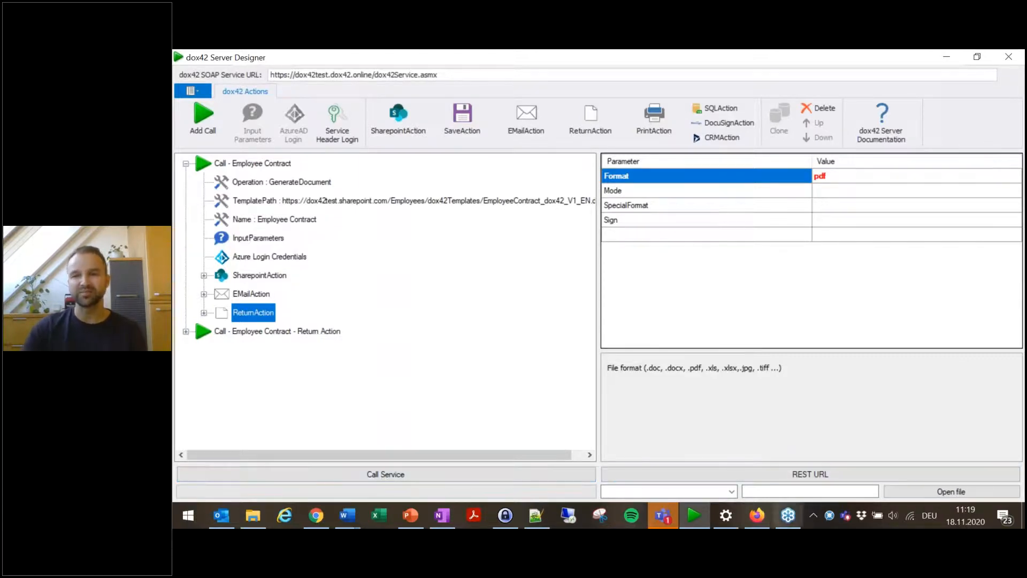
Step: Run the Employee Contract service call and close the result dialog
left_click(732, 516)
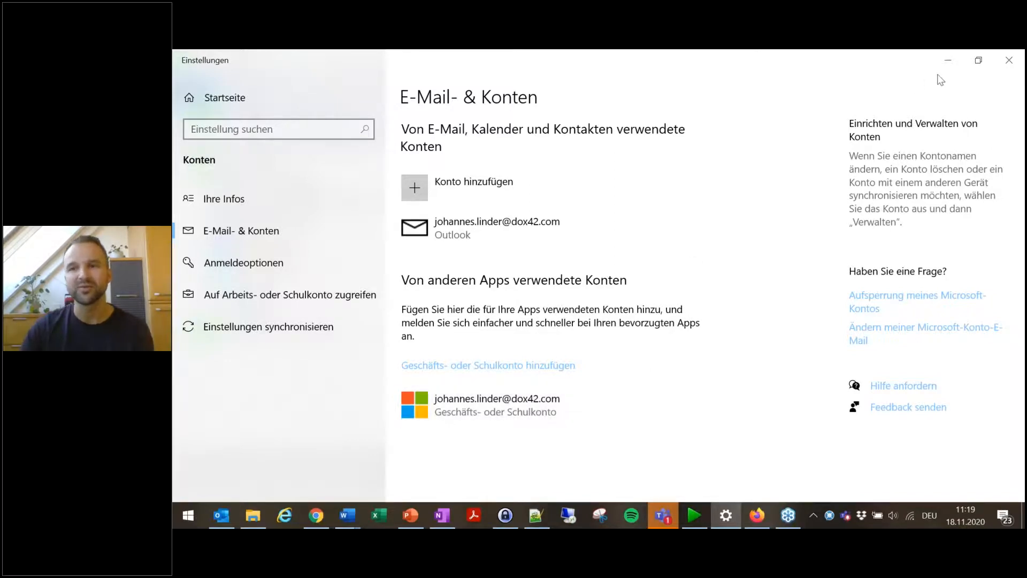
left_click(947, 60)
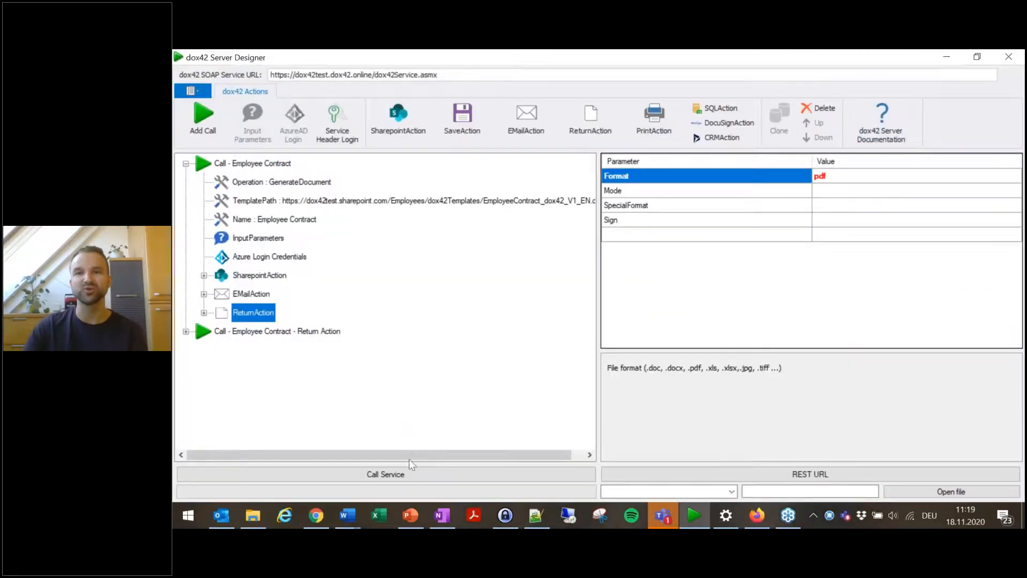
left_click(411, 473)
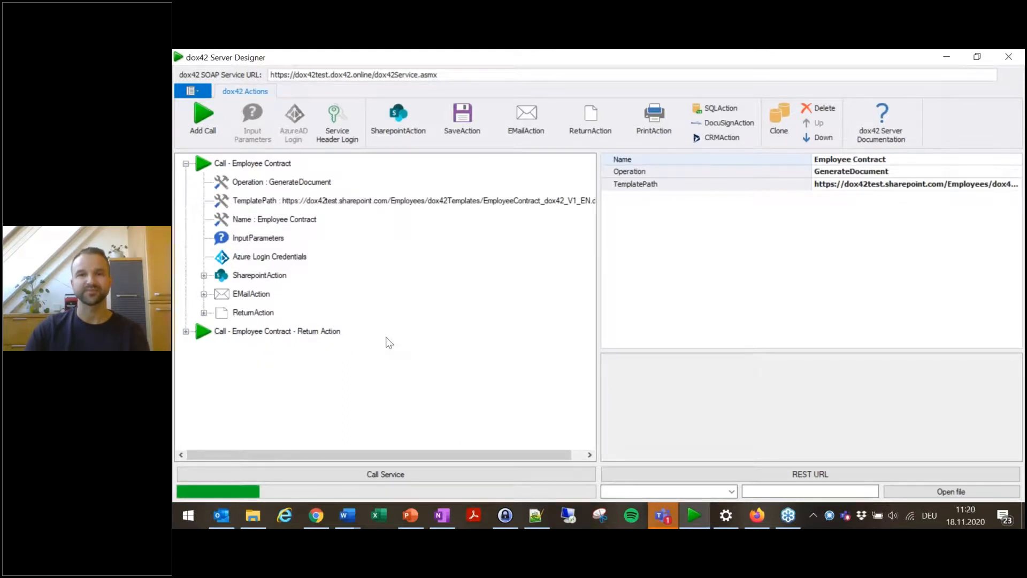
left_click(221, 515)
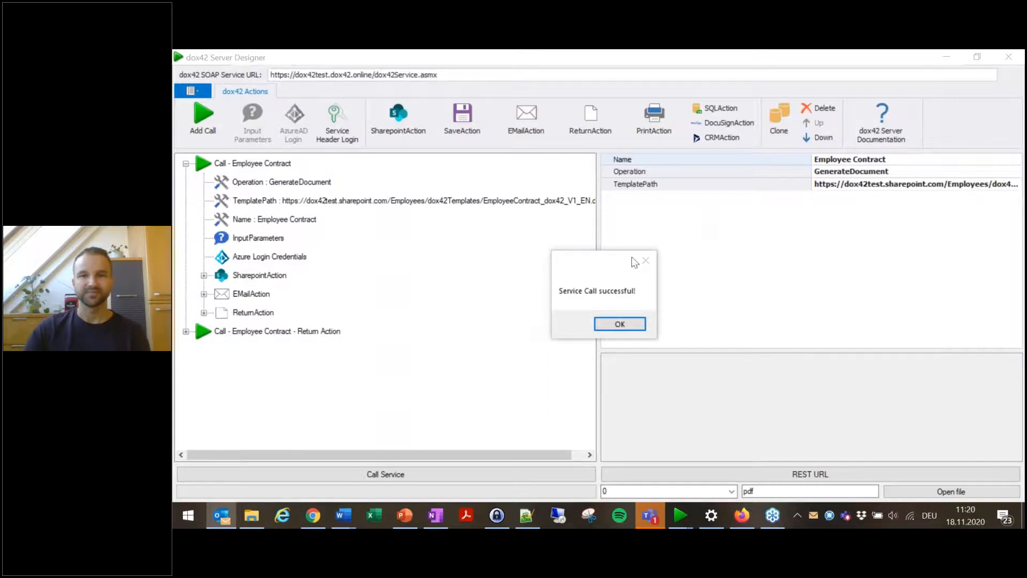
left_click(619, 324)
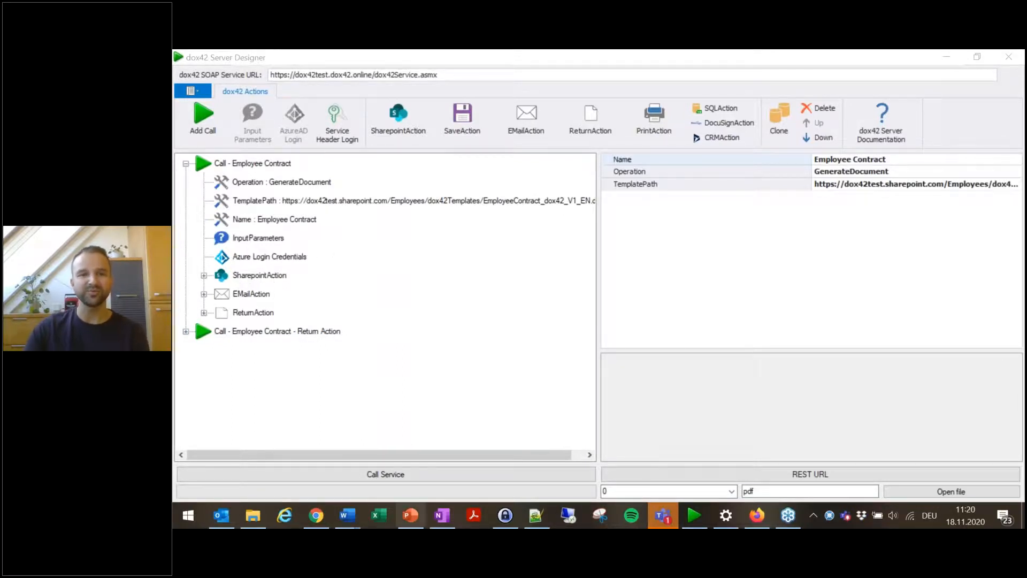
Step: Reload the All_Contracts library in the browser to check for the generated contract
mouse_move(314, 520)
left_click(321, 470)
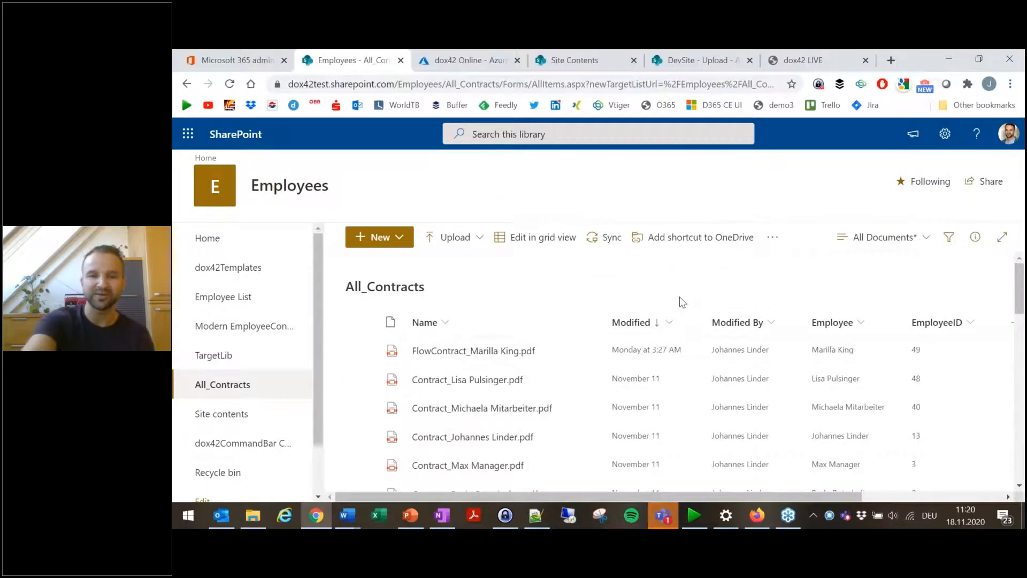
key("F5")
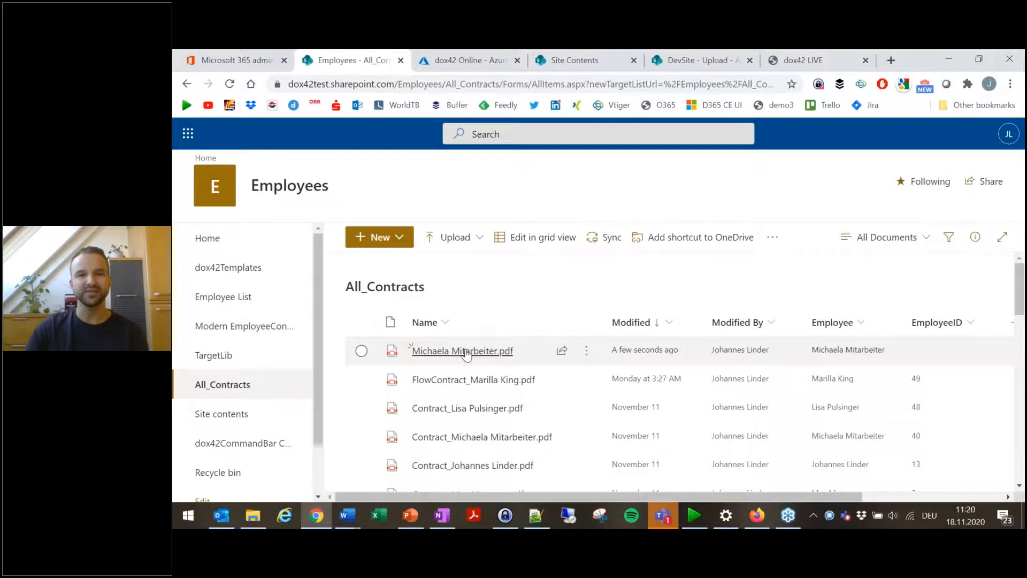
mouse_move(496, 357)
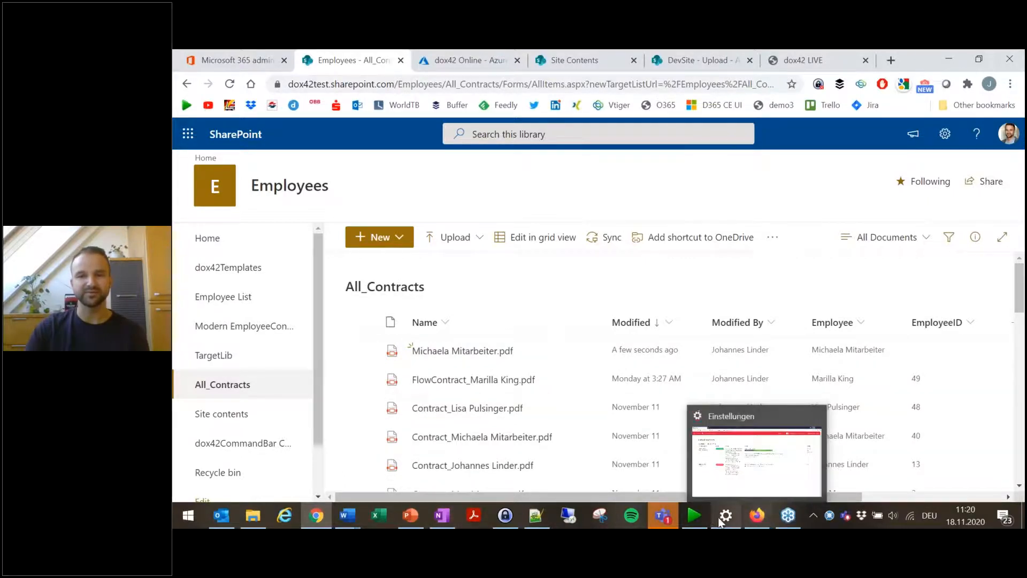
Step: In the SharePoint action, add a Field2.Name parameter set to EmployeeID and a Field2.Value parameter
left_click(699, 519)
left_click(255, 278)
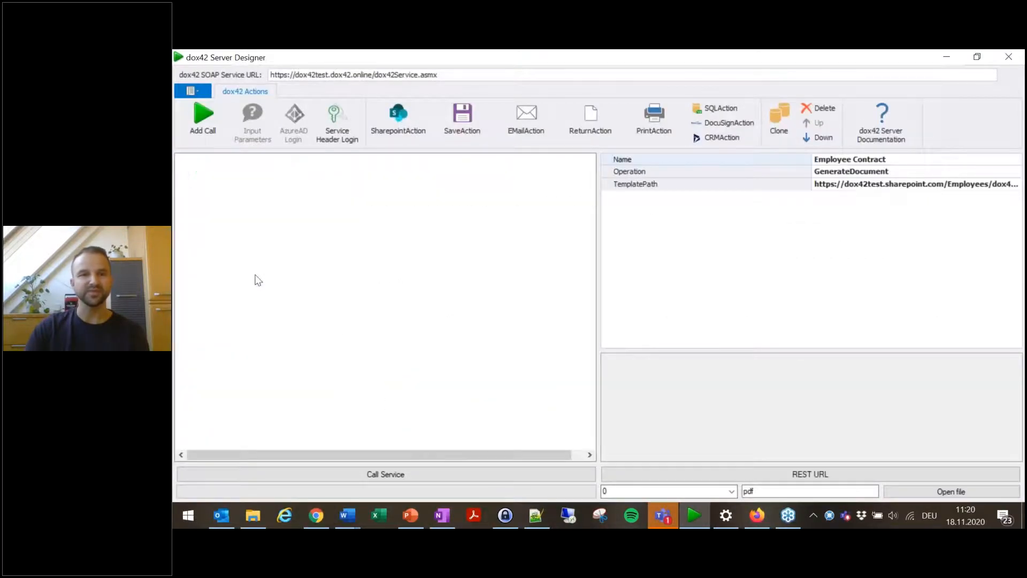
left_click(903, 328)
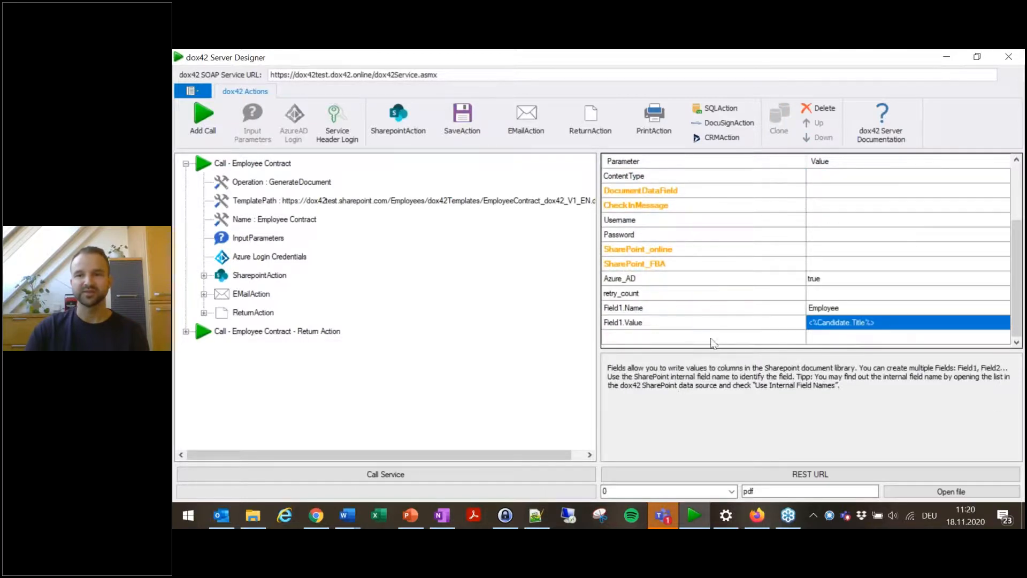
left_click(709, 339)
type("Fiel")
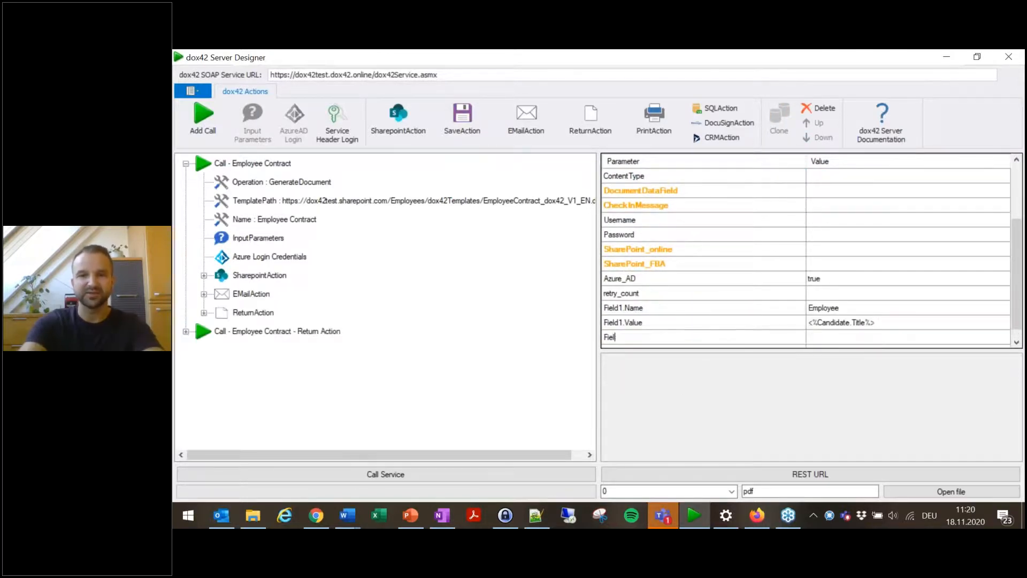
type("d2.Name")
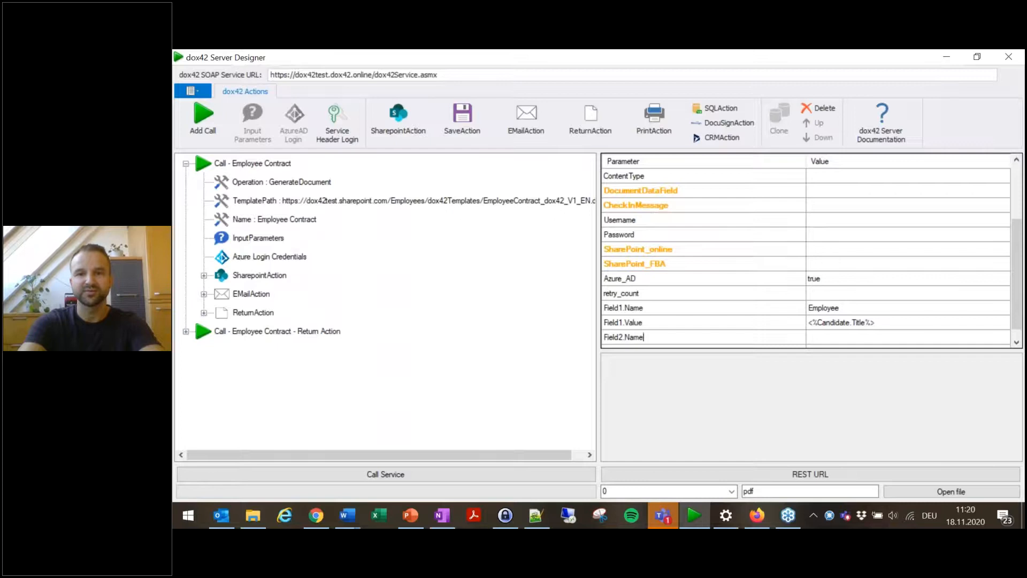
key("Tab")
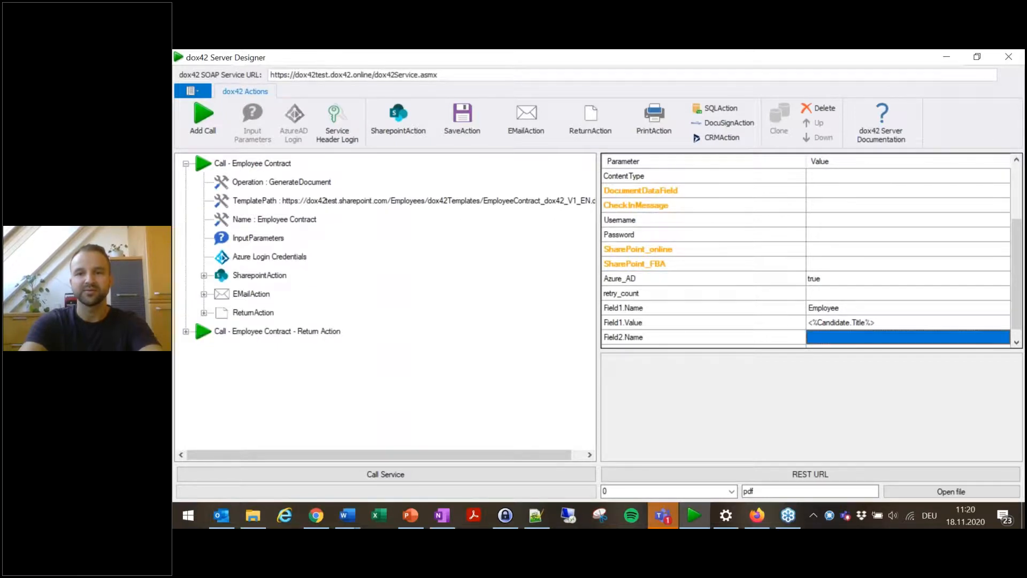
type("EmployeeID")
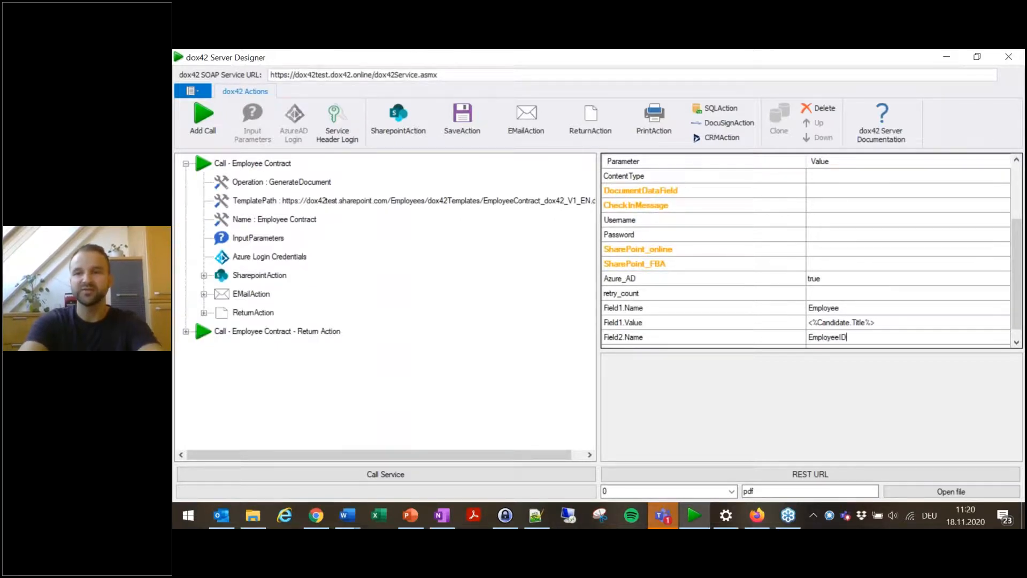
key("Tab")
type("Field2.")
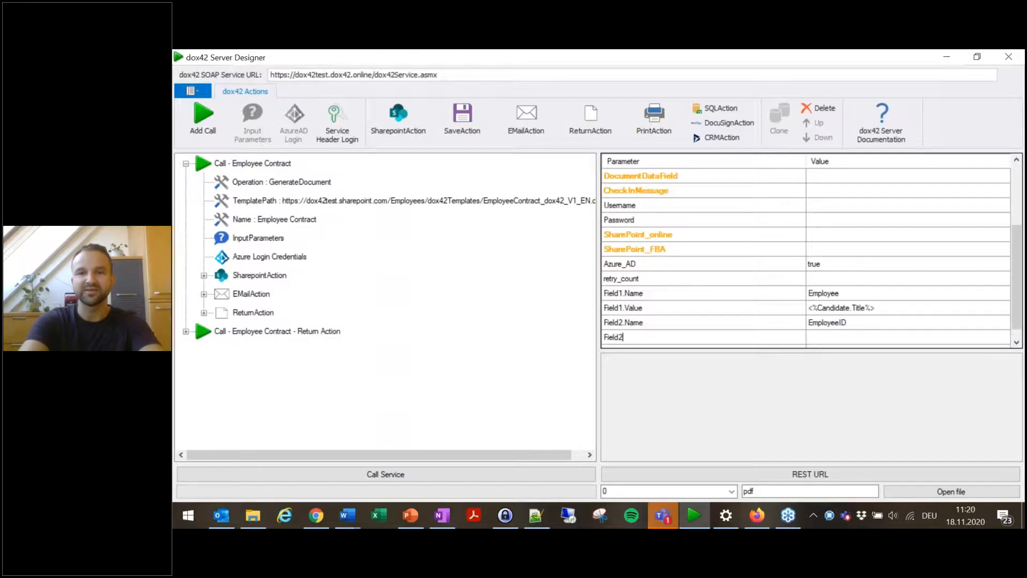
type("Value")
key("Tab")
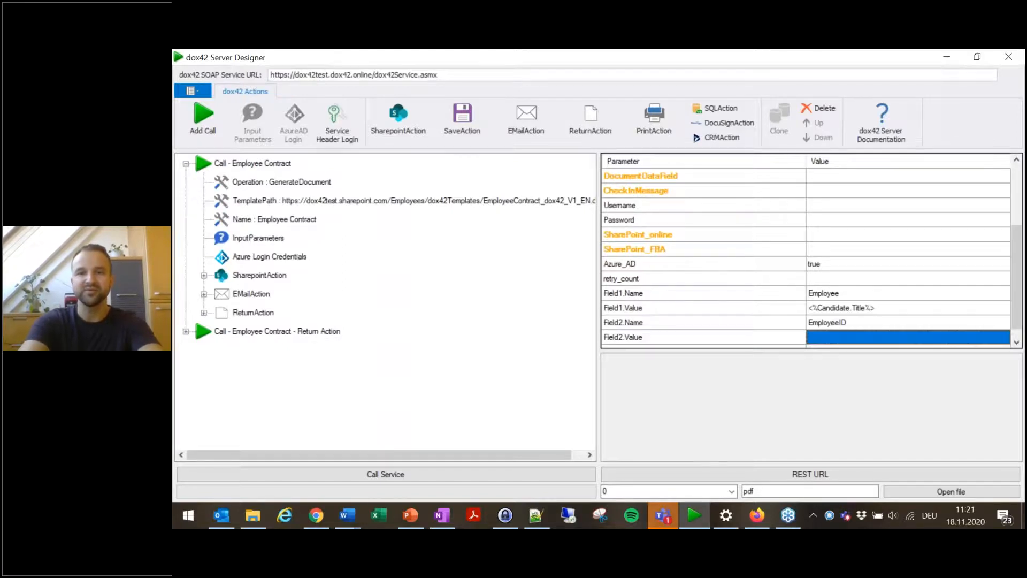
Step: Set Field2.Value to <%Candidate.ID%>, reusing Field1.Value's expression
left_click(890, 308)
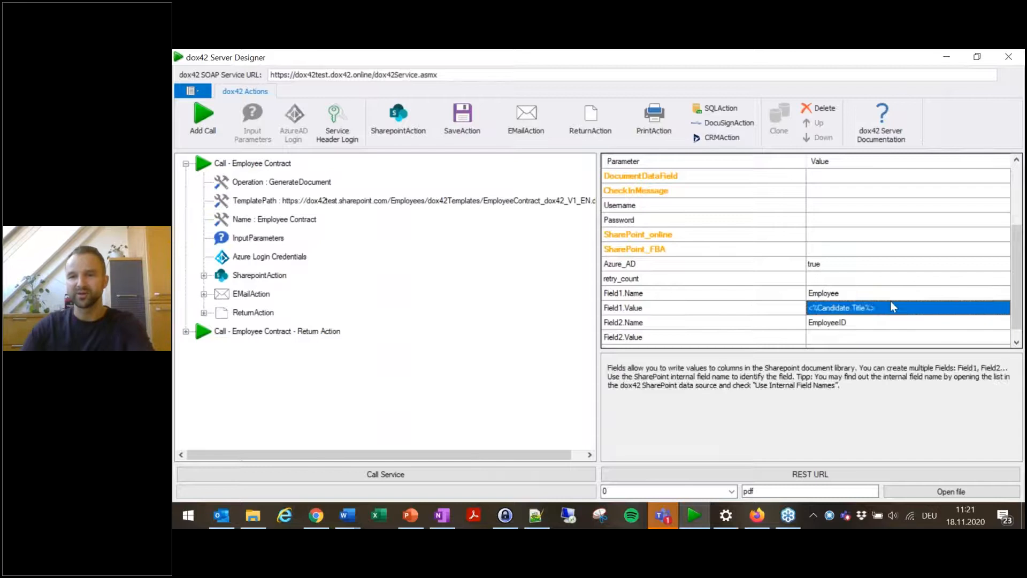
left_click(866, 337)
type("<%Candidate.Title%>")
left_click(864, 337)
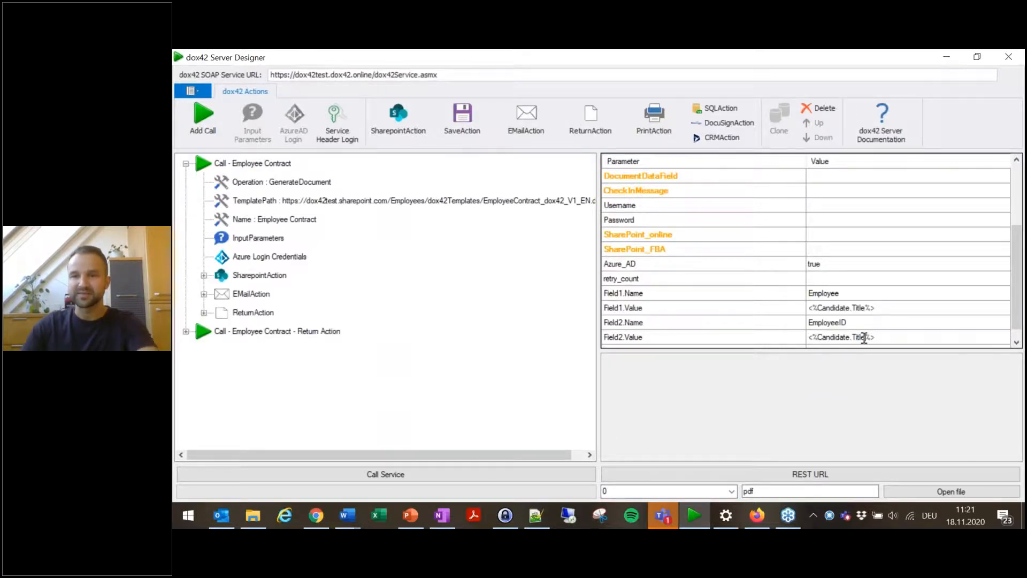
key("BackSpace")
key("BackSpace")
key("BackSpace")
key("BackSpace")
key("BackSpace")
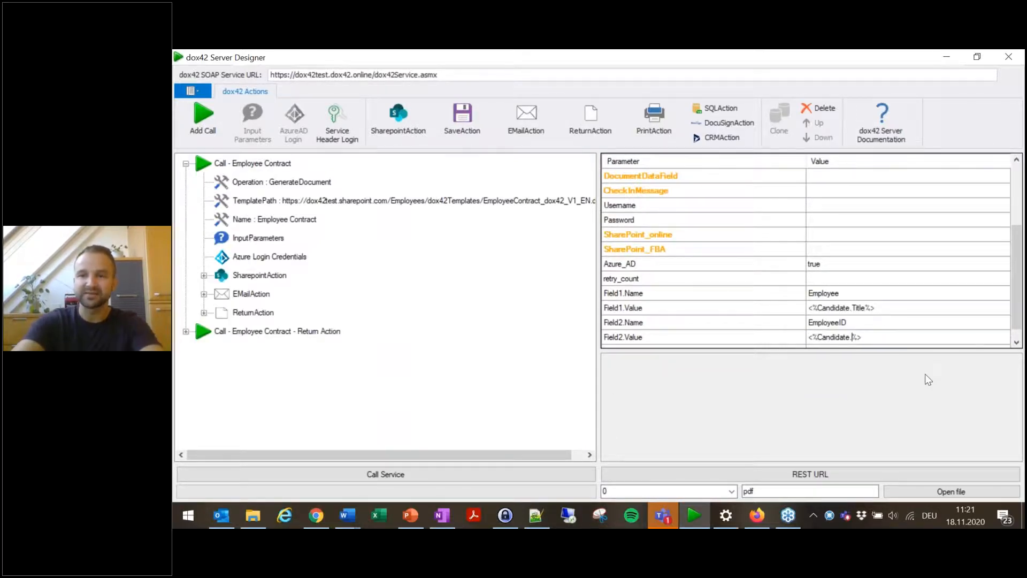
type("ID")
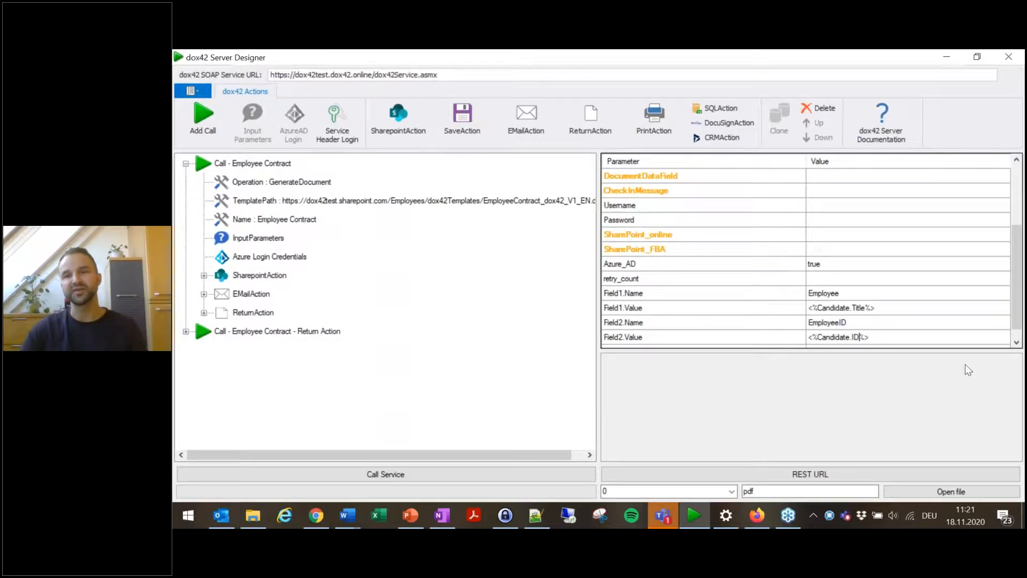
Step: Run the Employee Contract service call again and close the success dialog
scroll(714, 315, "down", 1)
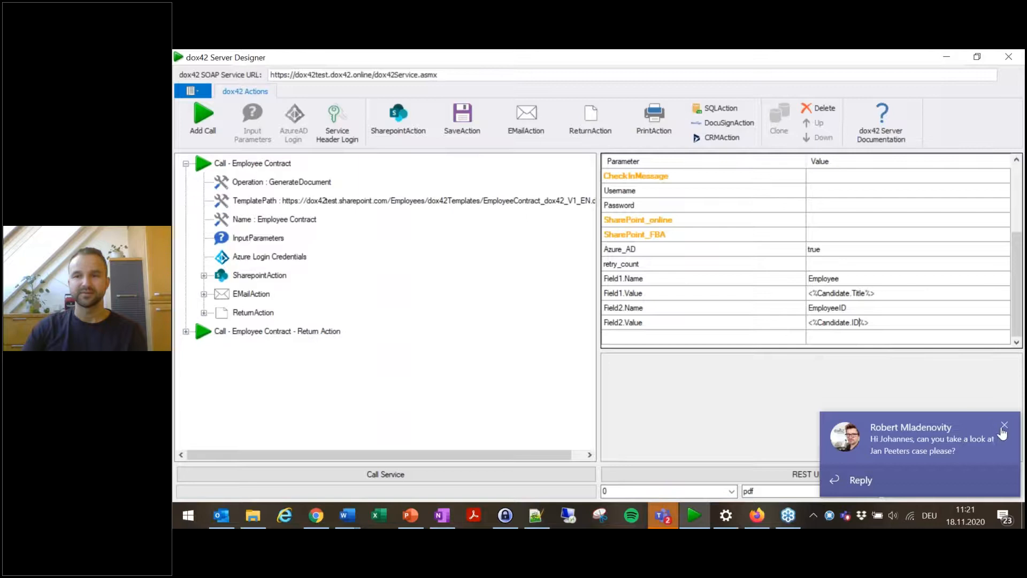
left_click(1006, 426)
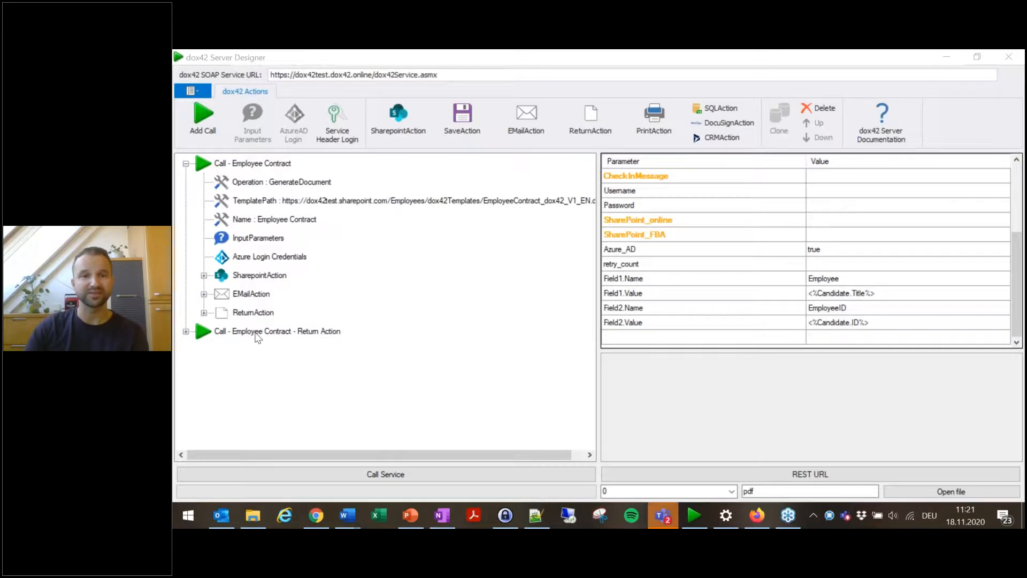
left_click(405, 475)
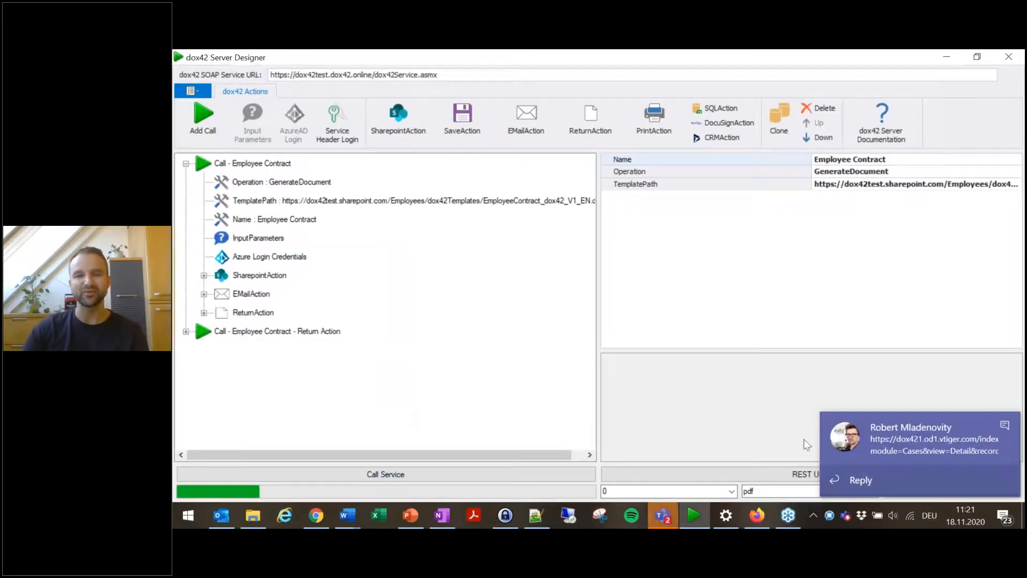
left_click(1006, 427)
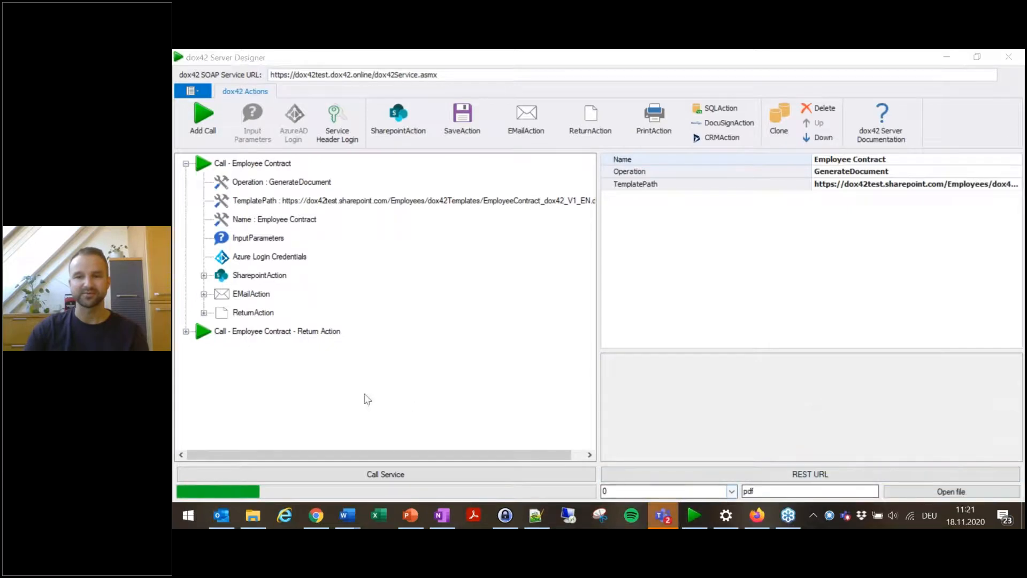
left_click(620, 326)
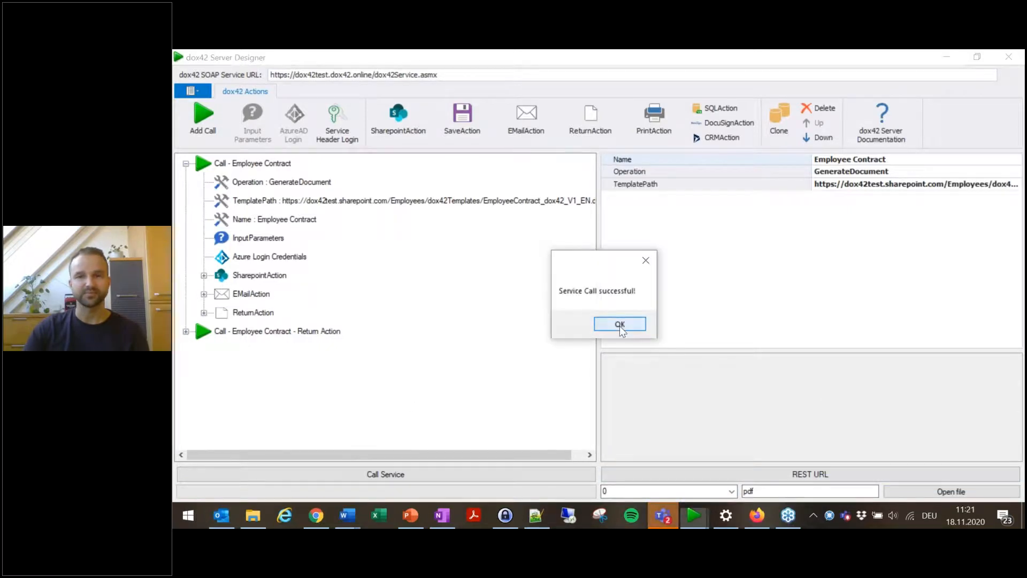
Step: Reload the All_Contracts library in the browser to check the new contract's Employee and EmployeeID metadata
key("alt+Tab")
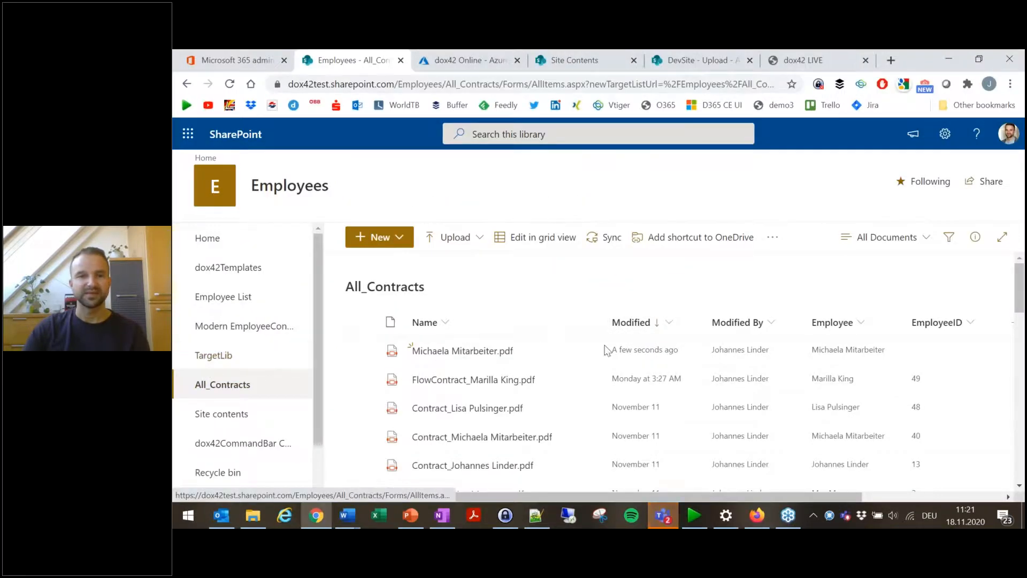
left_click(238, 394)
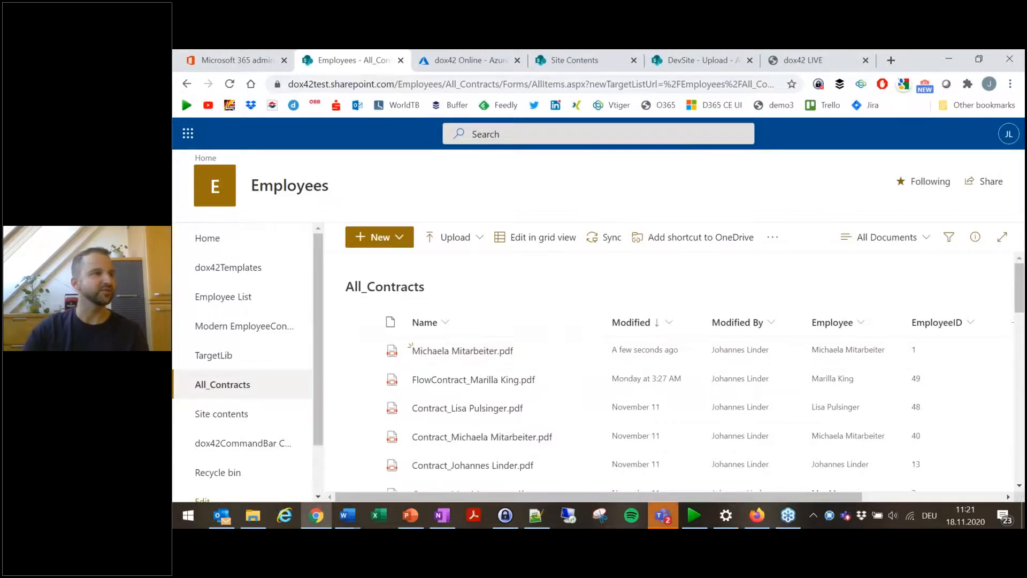
Step: Open the contract e-mail in the mail client and read its generated body text
left_click(221, 515)
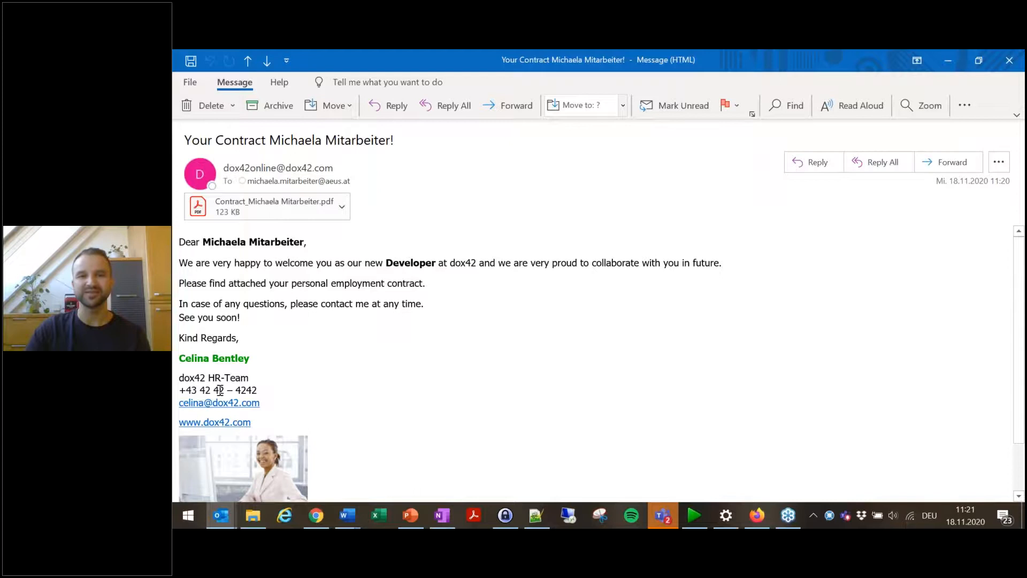
scroll(241, 380, "down", 3)
scroll(282, 371, "up", 3)
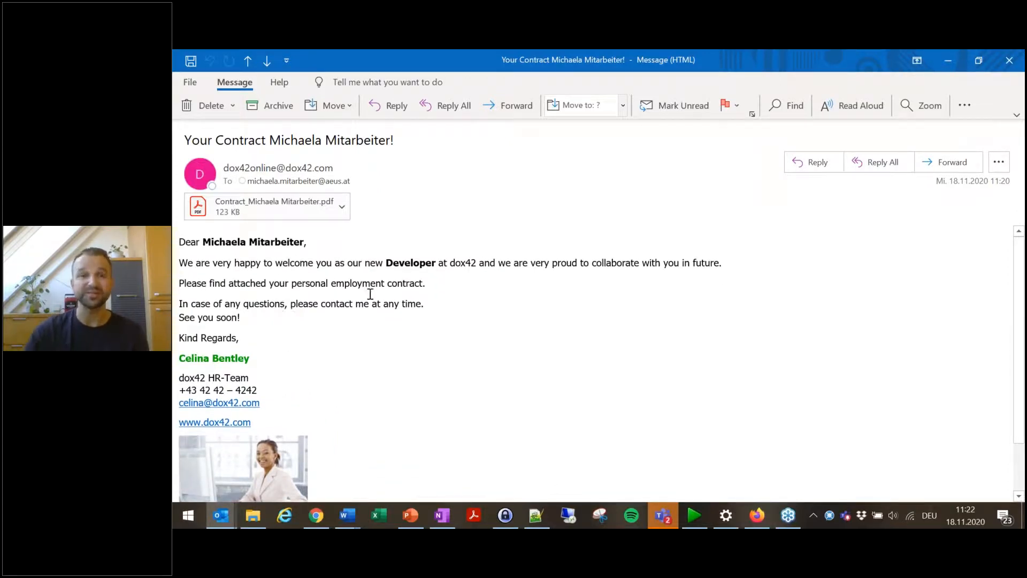
Step: Open the e-mail's attached contract PDF, scroll through its pages, and close it
left_click(252, 199)
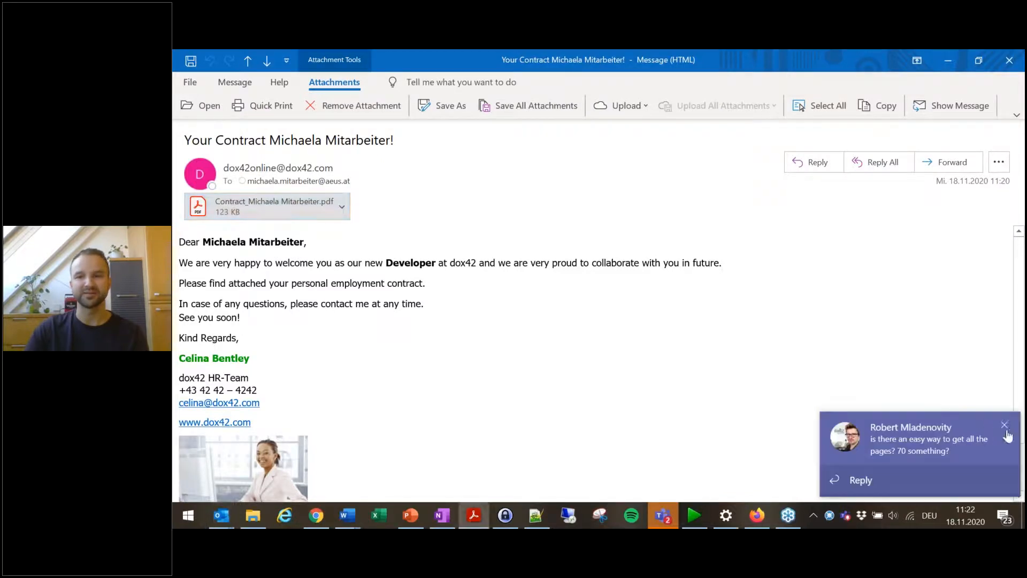
left_click(1001, 428)
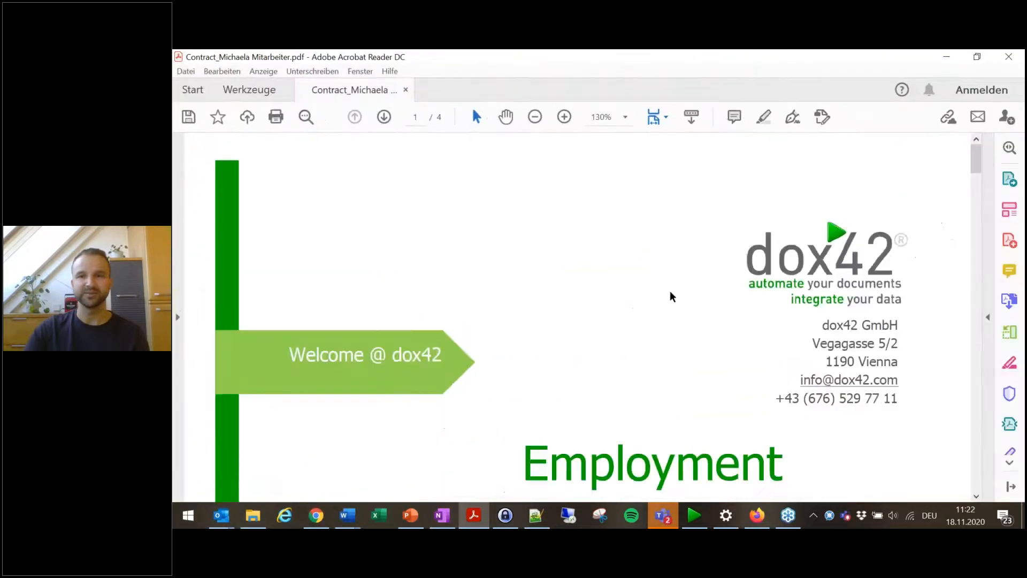
scroll(666, 298, "down", 8)
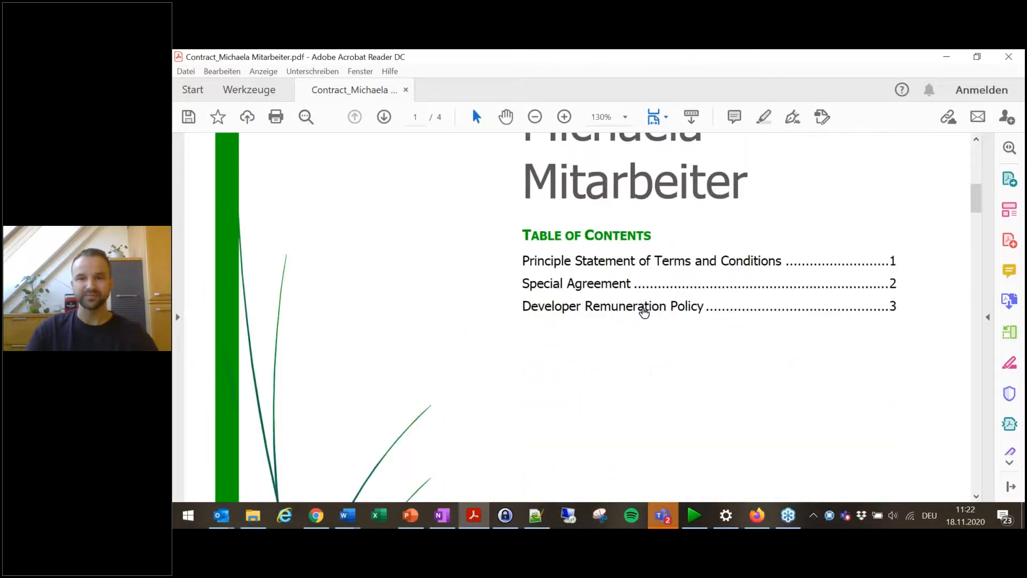
scroll(682, 334, "down", 4)
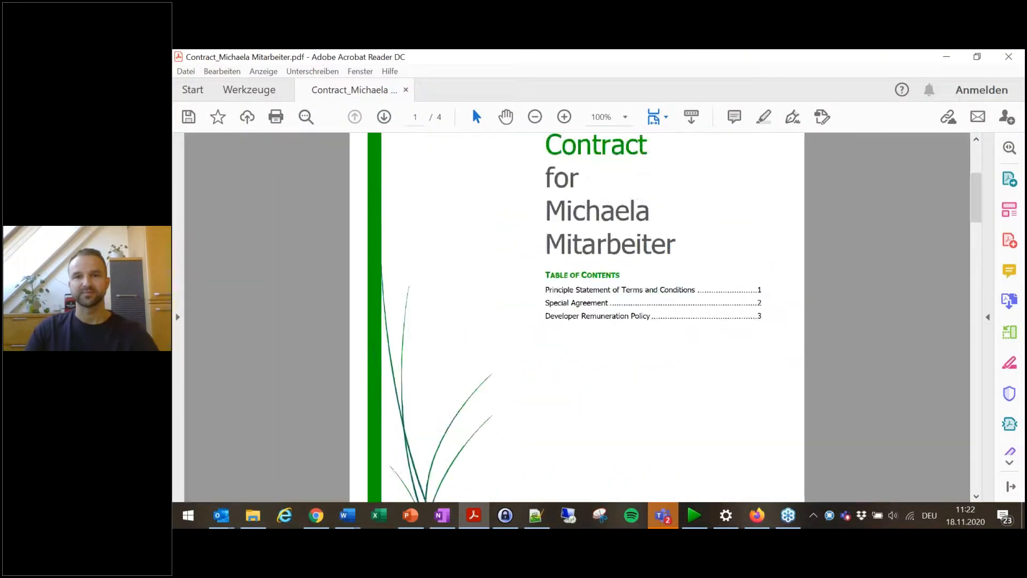
scroll(687, 326, "down", 15)
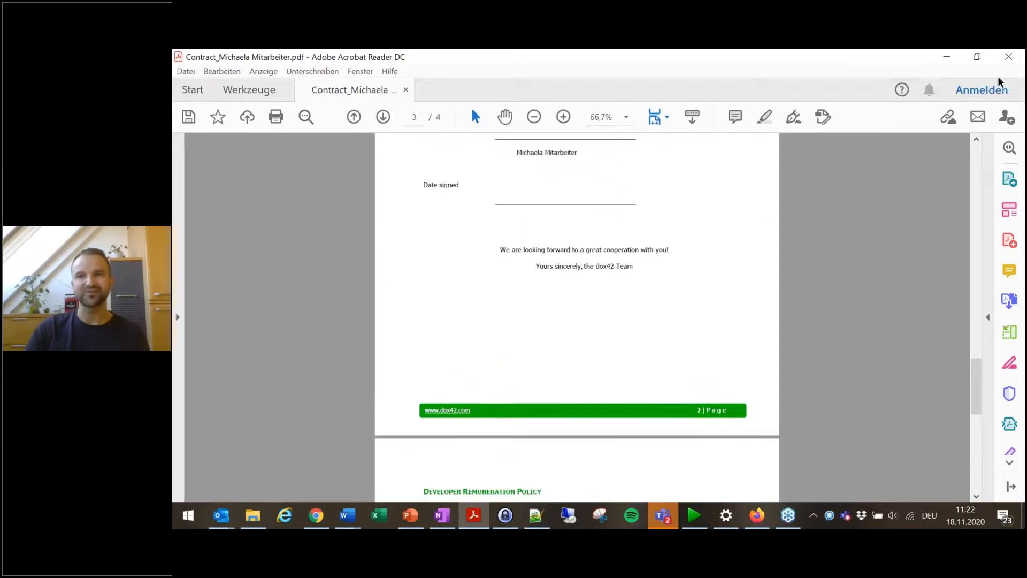
left_click(1008, 60)
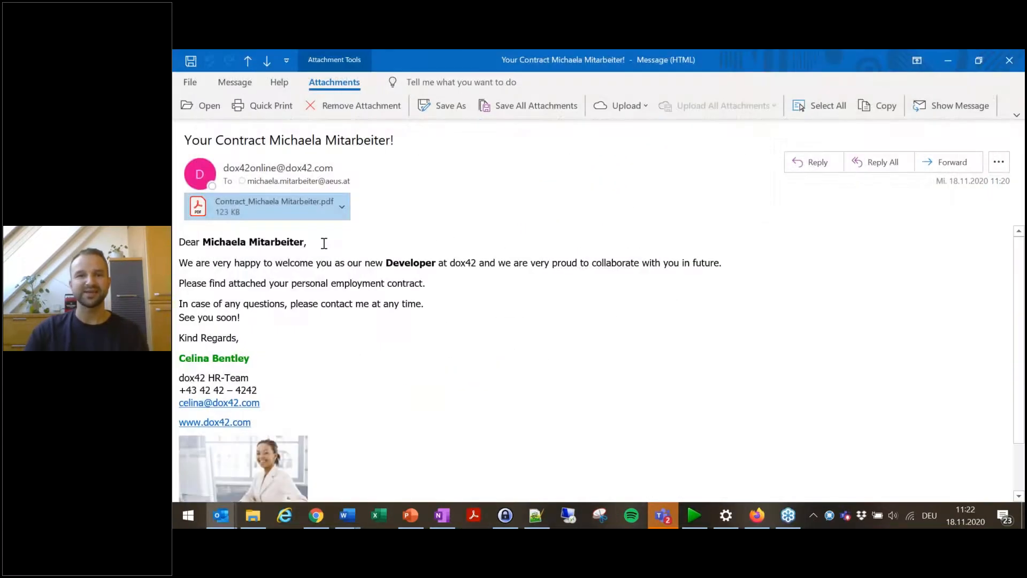
Step: Open the Mail_body_contracts.docx template from the dox42Templates library in Word and inspect its Title placeholder
left_click(316, 515)
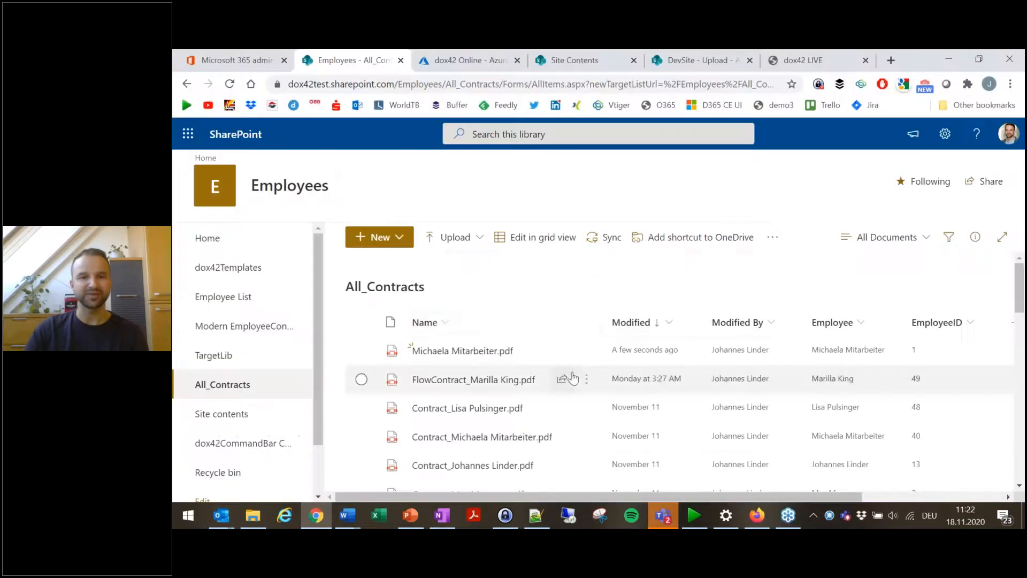
left_click(258, 275)
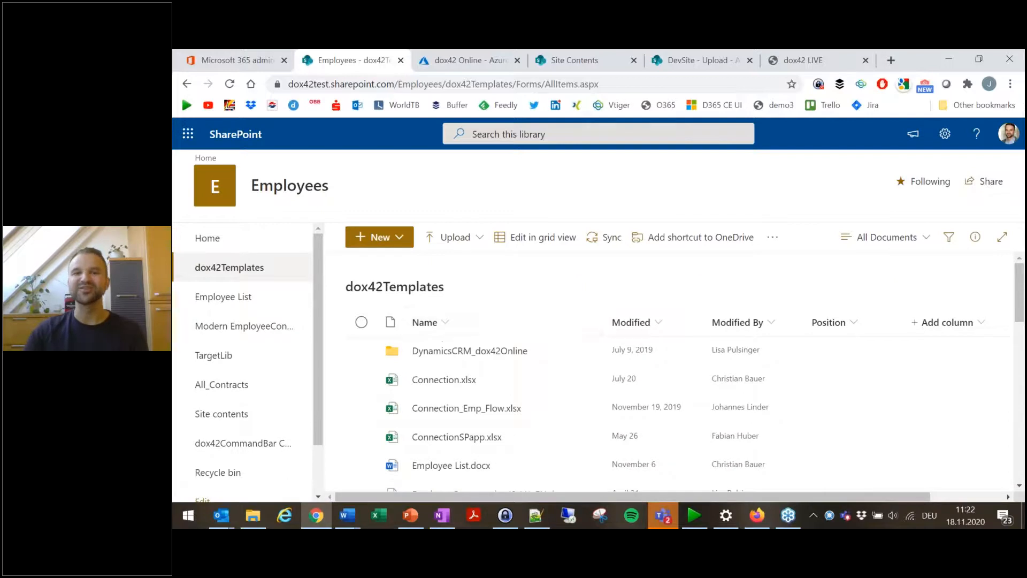
scroll(563, 355, "down", 3)
scroll(591, 440, "down", 5)
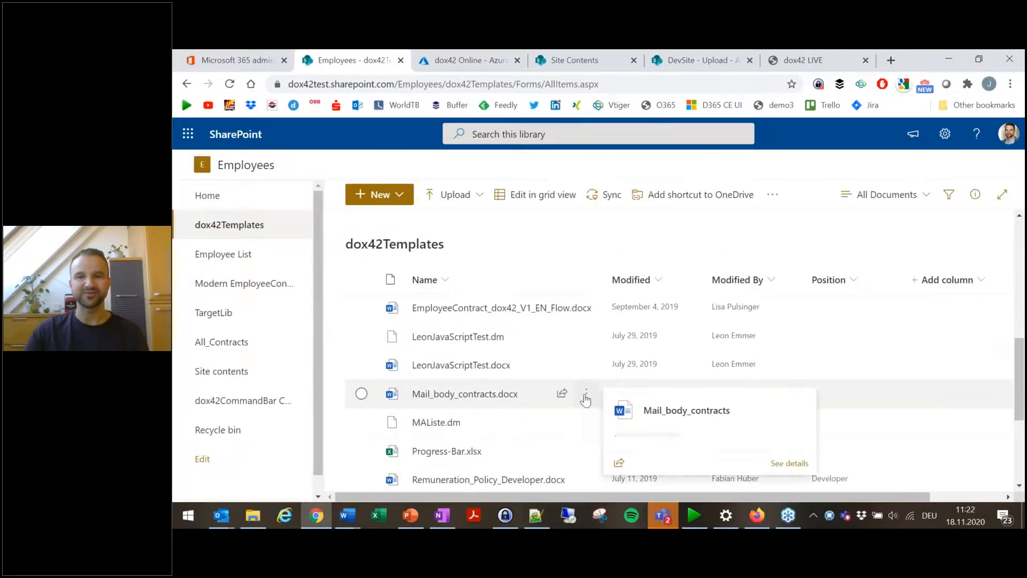
left_click(592, 404)
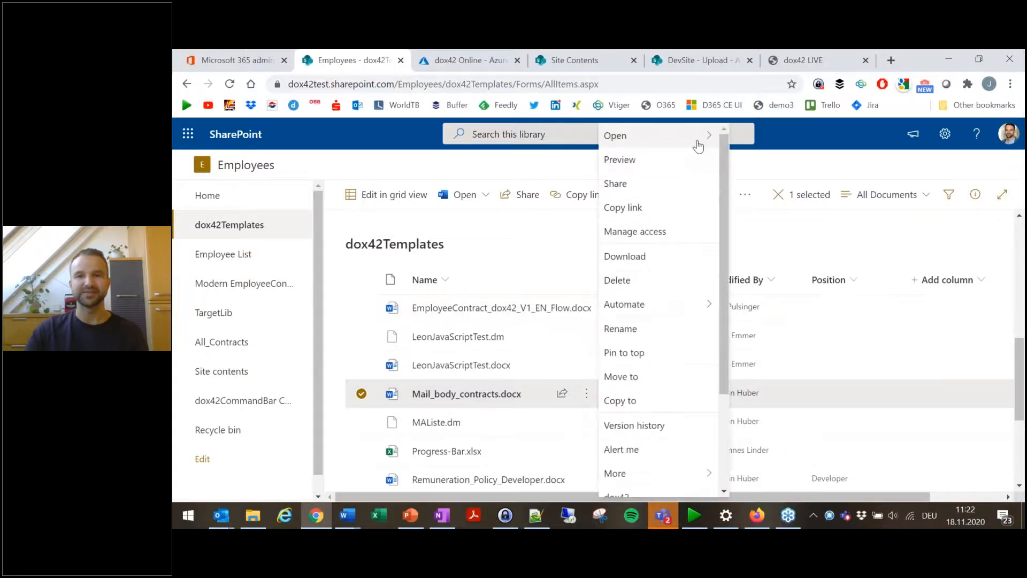
mouse_move(695, 140)
left_click(755, 160)
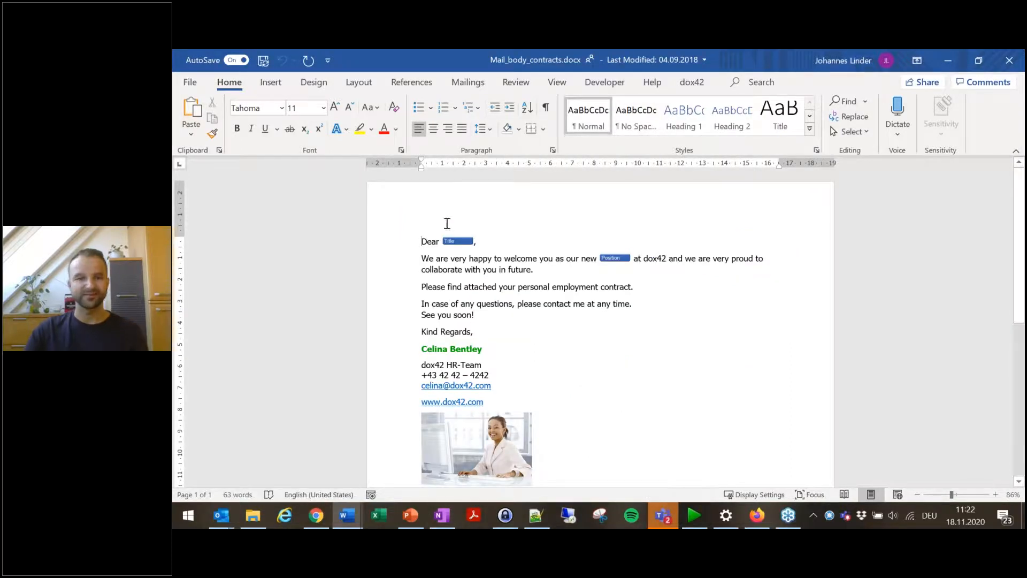
left_click(454, 241)
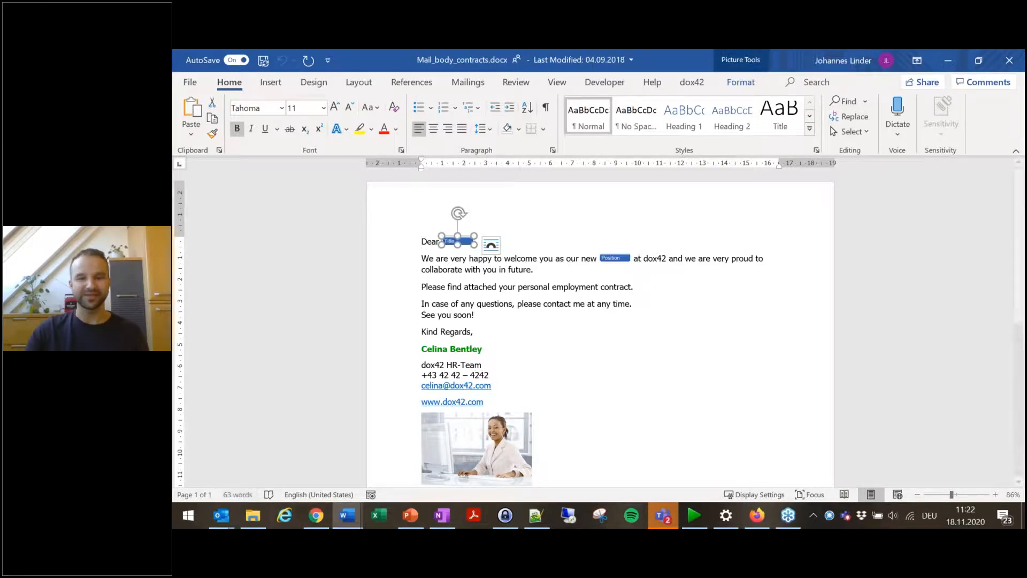
Step: Compare with the contract e-mail, then return to the Server Designer
mouse_move(222, 517)
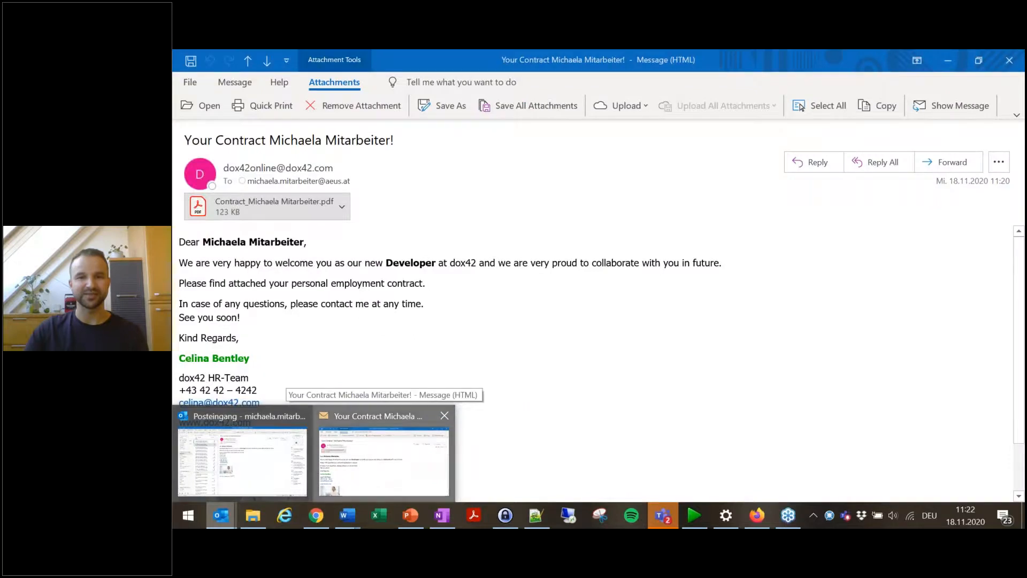
left_click(391, 468)
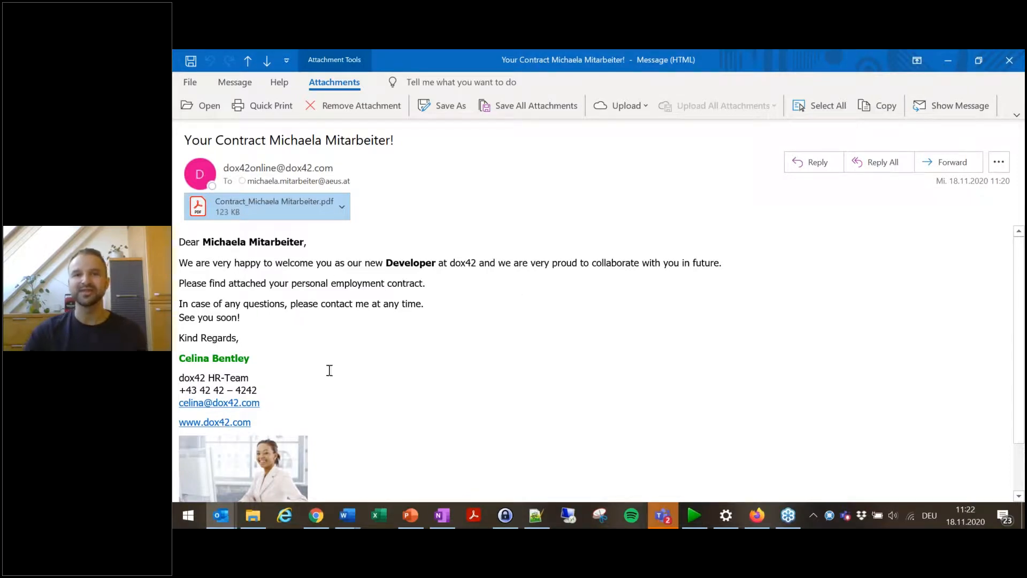
left_click(947, 60)
left_click(694, 515)
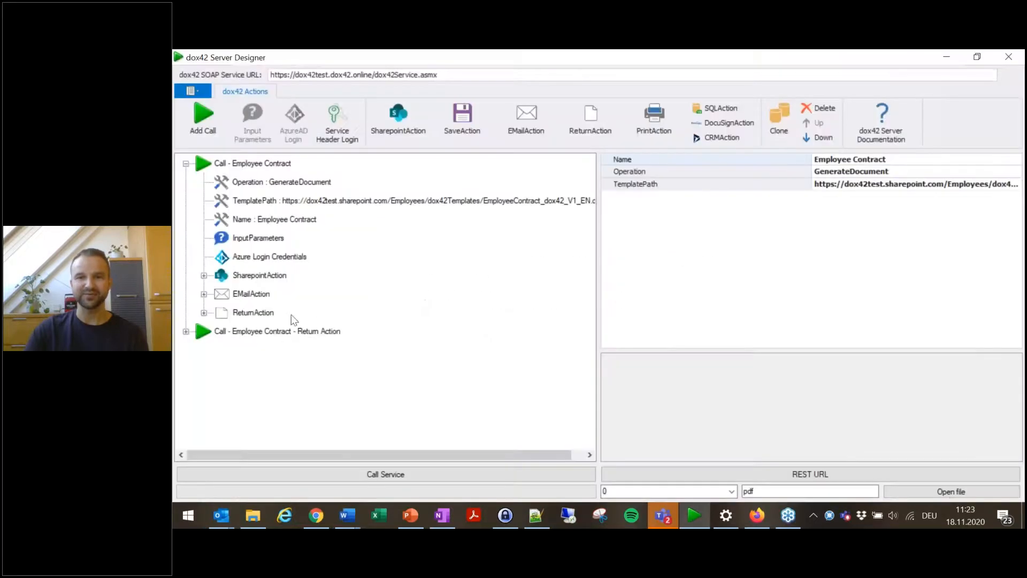
Step: Open the ReturnAction's returned PDF file, scroll through all its pages, and switch back to the Server Designer
left_click(235, 315)
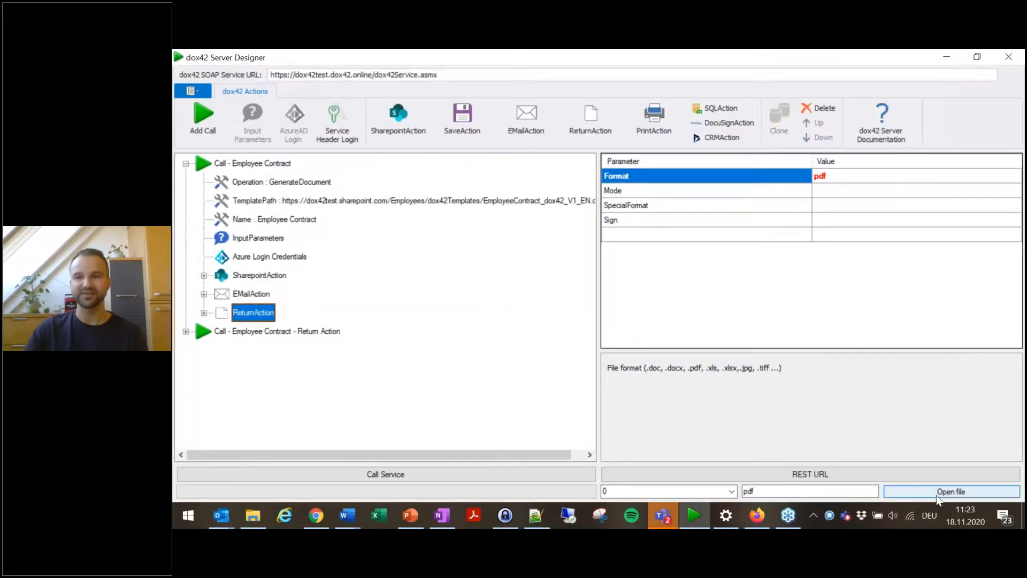
left_click(936, 497)
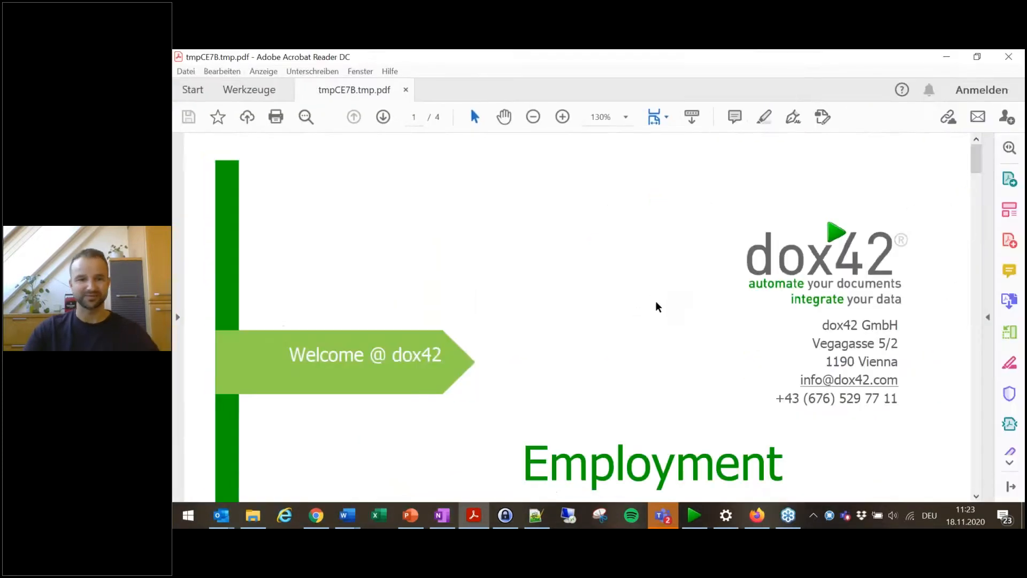
scroll(656, 301, "down", 3, "ctrl")
scroll(635, 303, "down", 10)
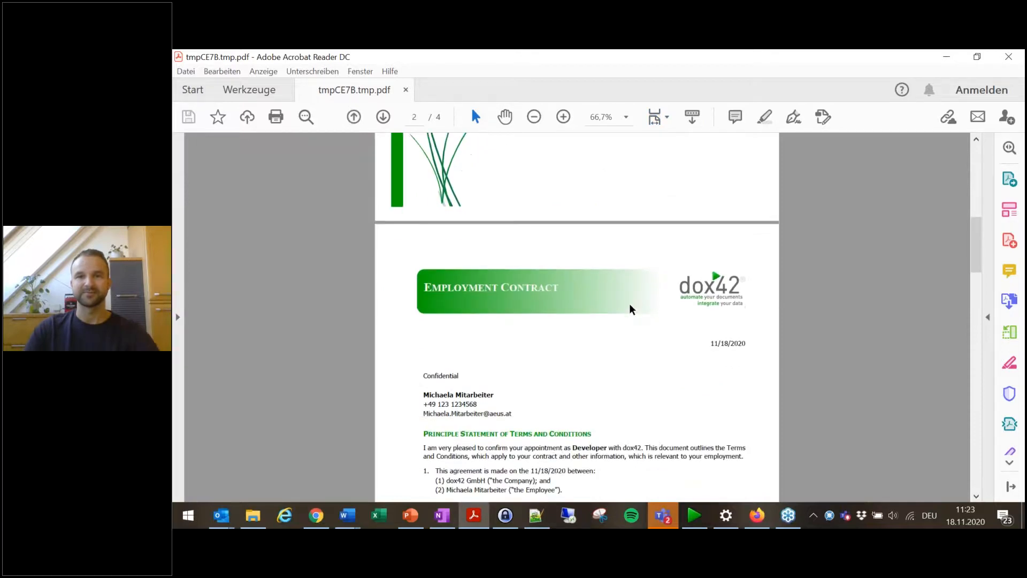
scroll(631, 309, "down", 8)
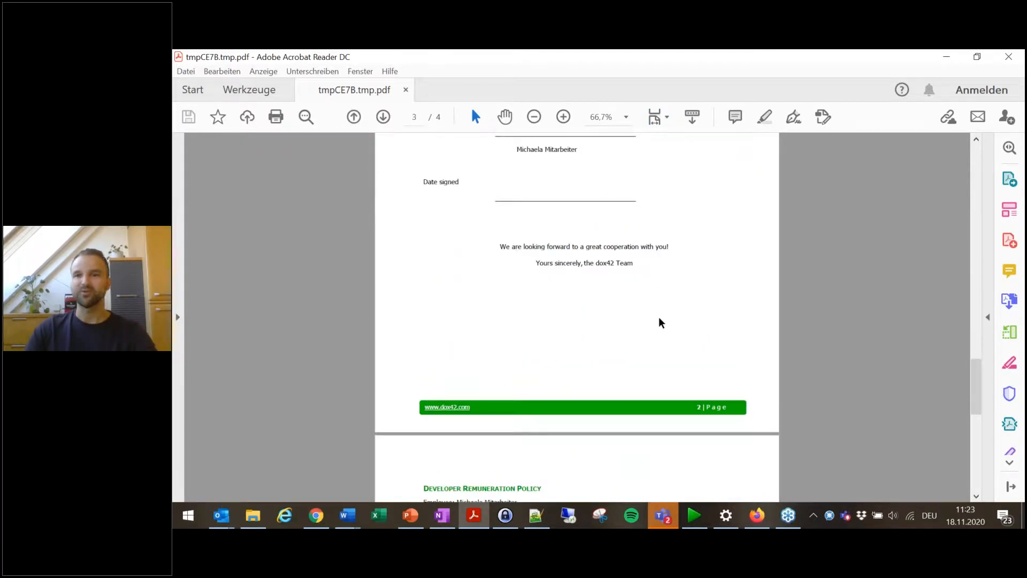
scroll(659, 322, "down", 10)
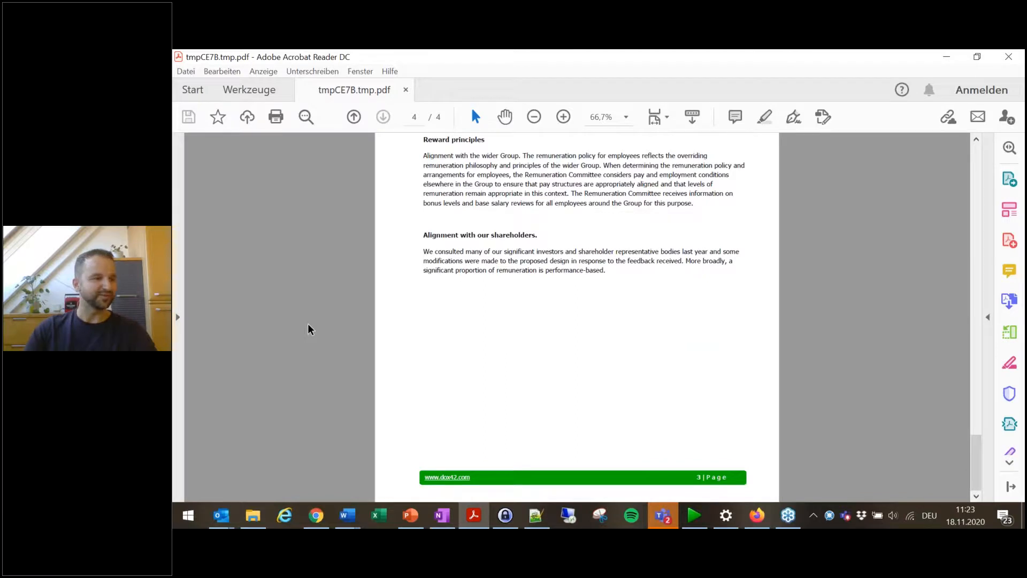
left_click(536, 515)
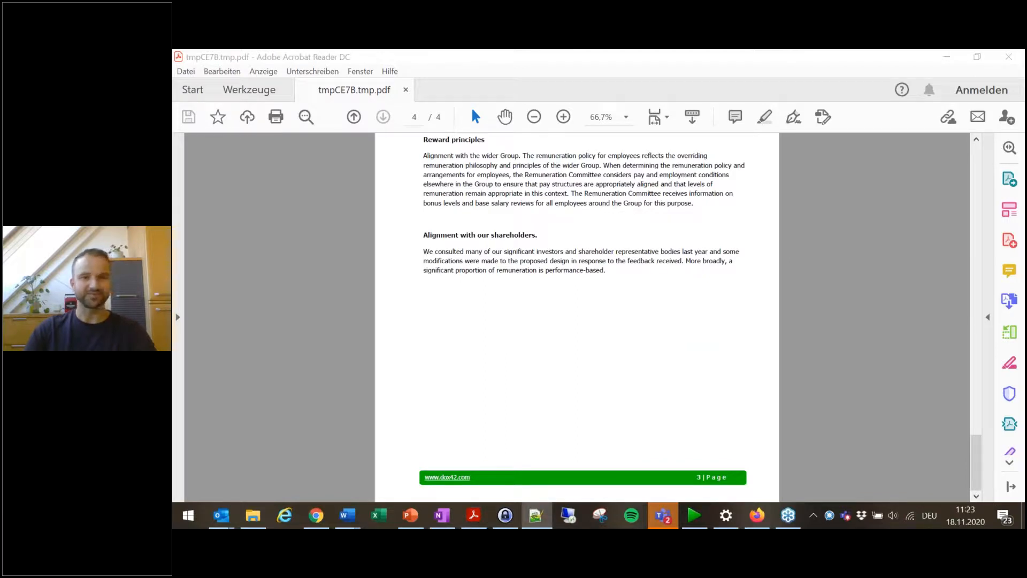
left_click(958, 64)
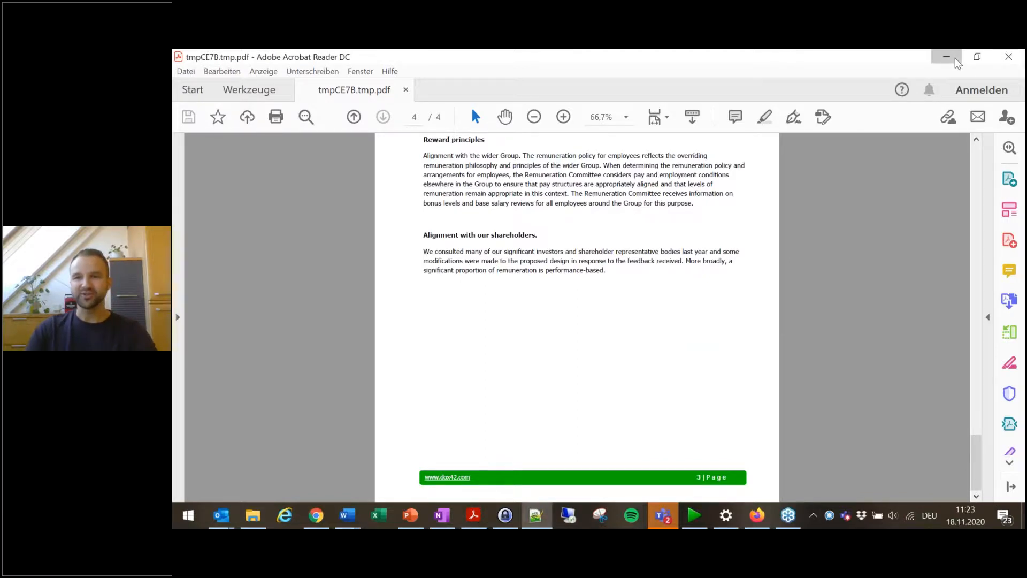
key("alt+Tab")
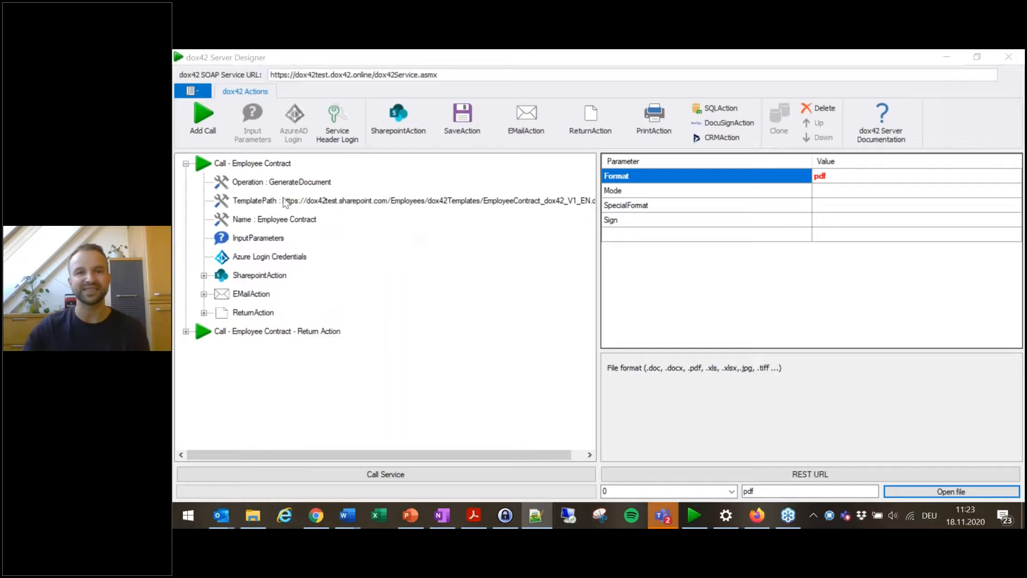
Step: Open the recent configuration AAD_SalesInvoice.config and select its Azure Login Credentials node
left_click(194, 93)
mouse_move(307, 183)
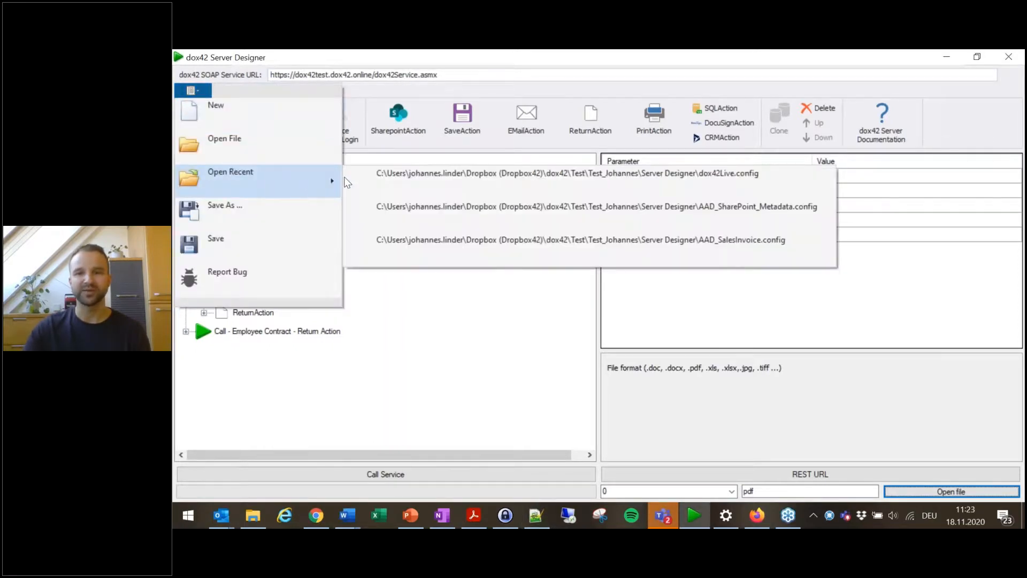
left_click(733, 245)
left_click(674, 324)
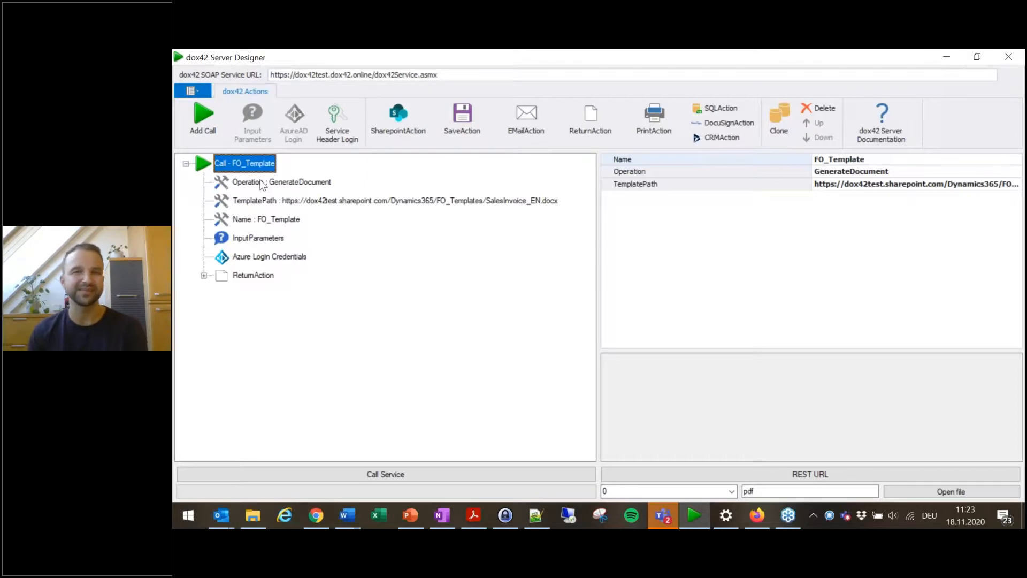
left_click(257, 258)
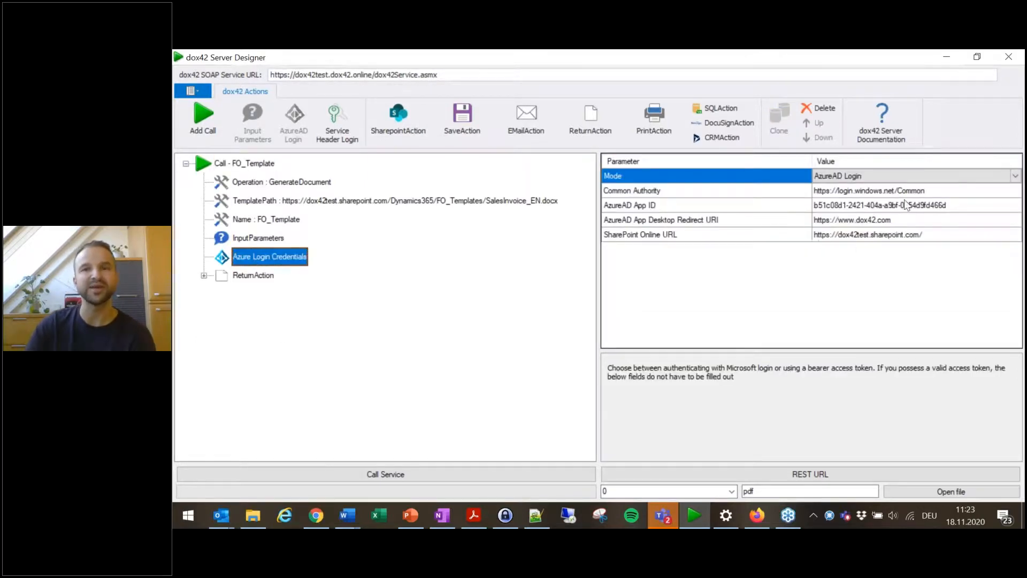
Step: Review the FO_Template call's ReturnAction, call node and InputParameters settings
left_click(242, 275)
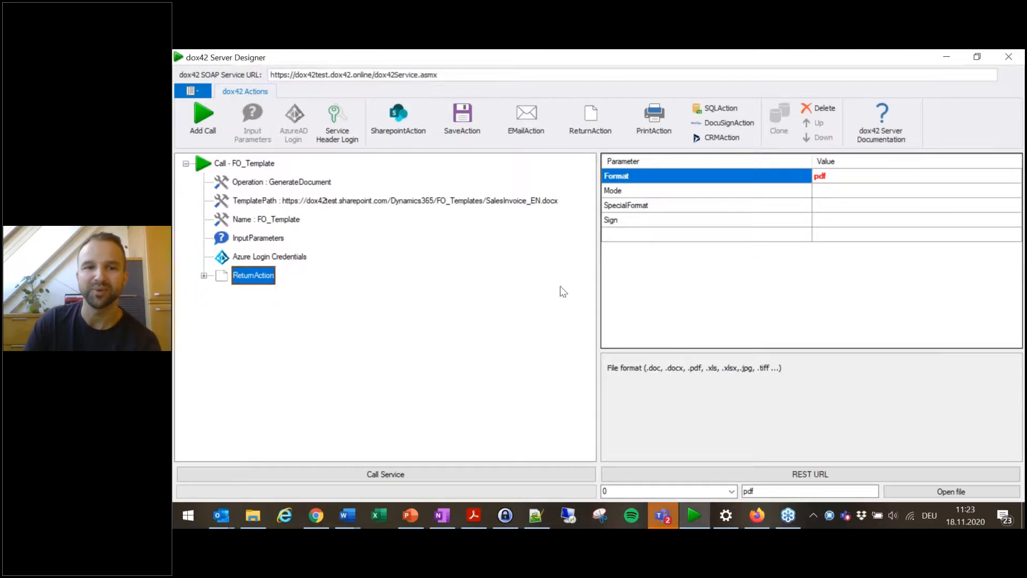
left_click(244, 163)
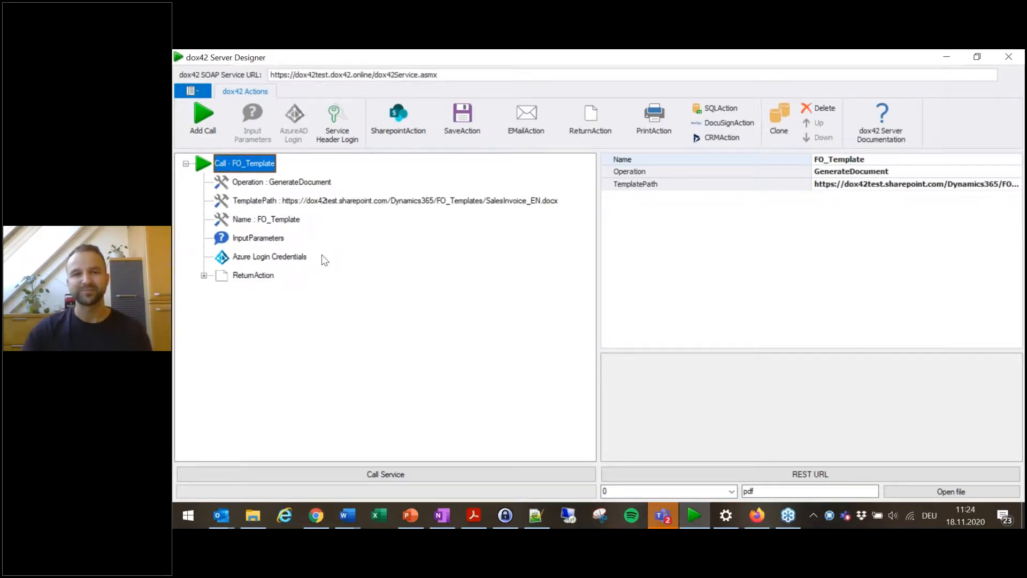
left_click(242, 276)
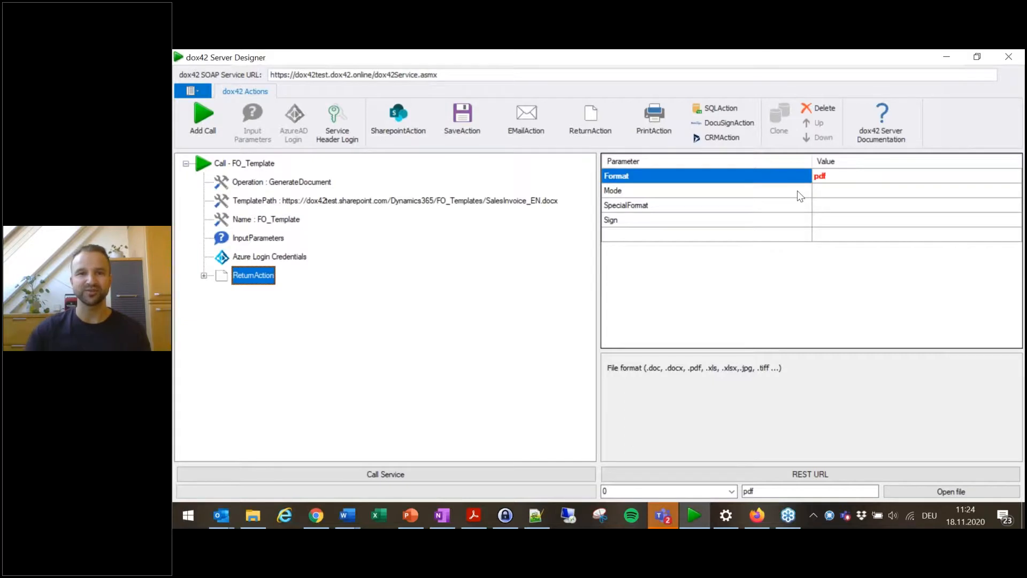
left_click(268, 241)
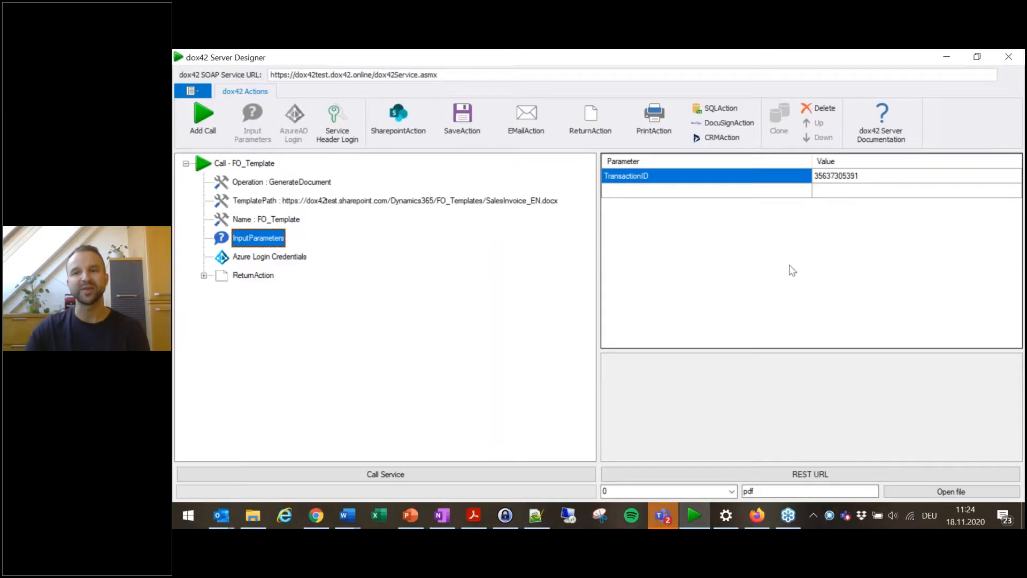
Step: Call the service for the FO_Template call and open the returned PDF file
left_click(396, 473)
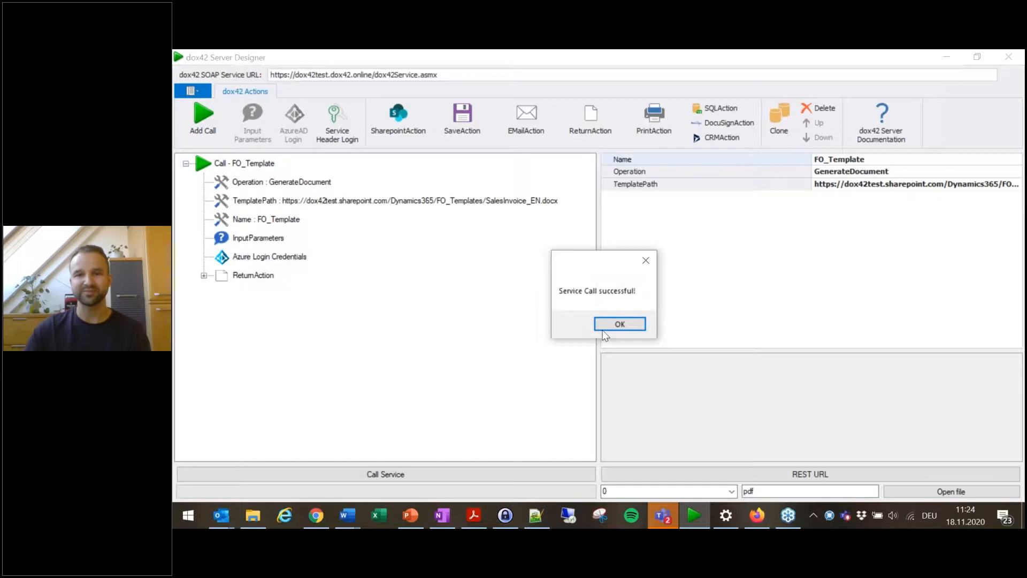
left_click(620, 324)
left_click(974, 496)
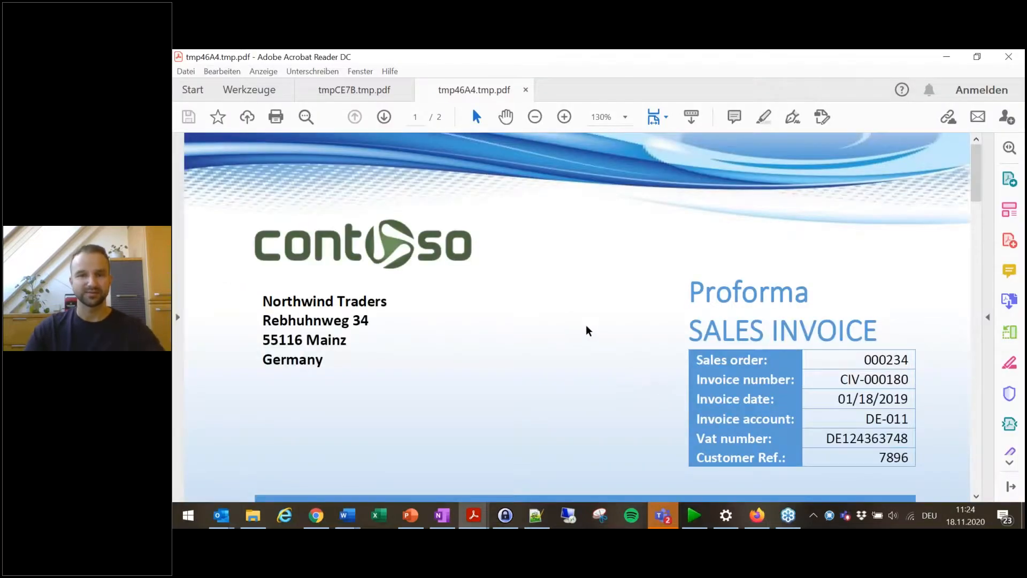
Step: Scroll through the generated sales invoice PDF and minimize the PDF reader
scroll(572, 332, "down", 2, "ctrl")
scroll(635, 355, "down", 10)
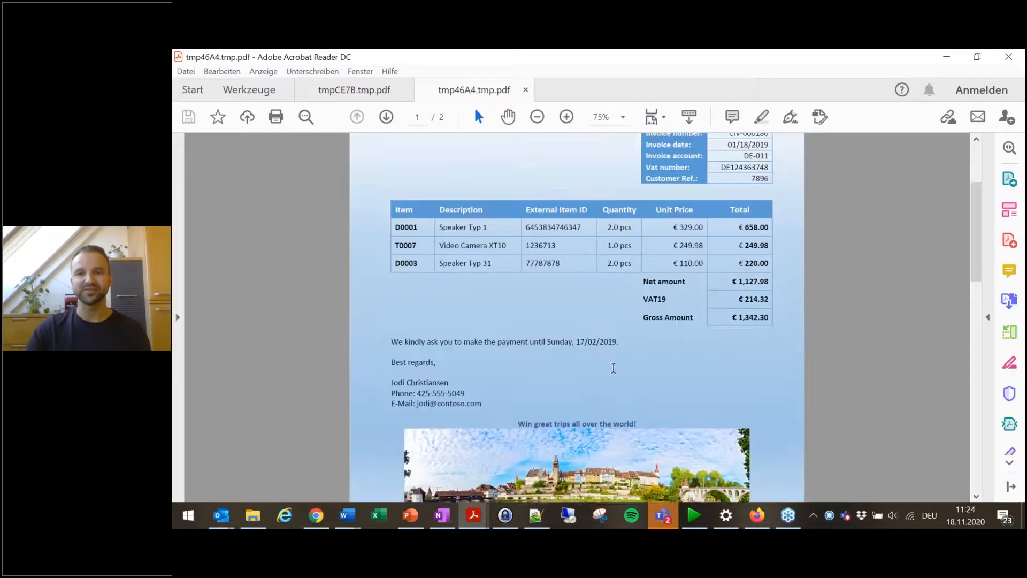
scroll(559, 379, "up", 10)
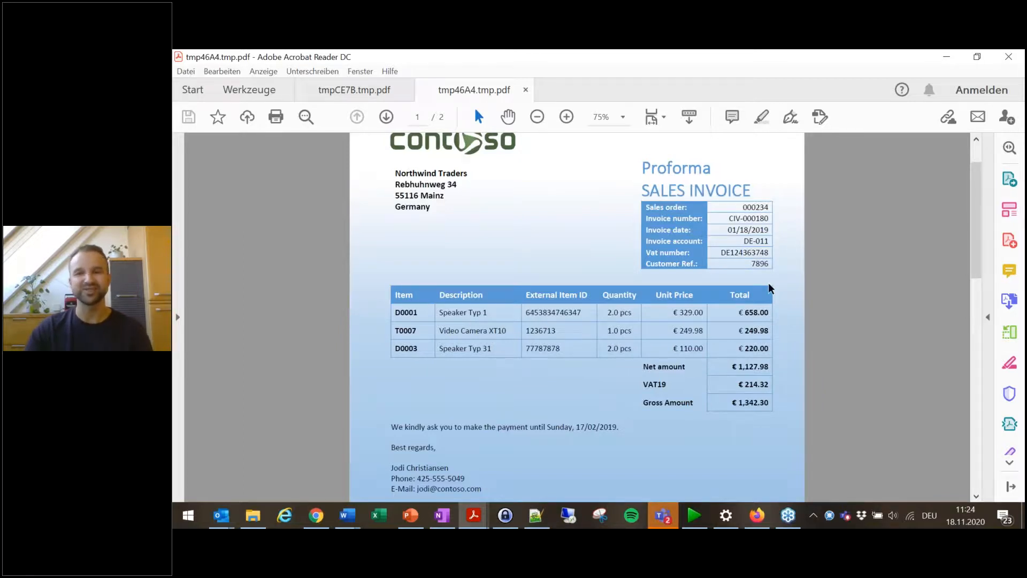
scroll(584, 241, "up", 1)
scroll(532, 374, "down", 4)
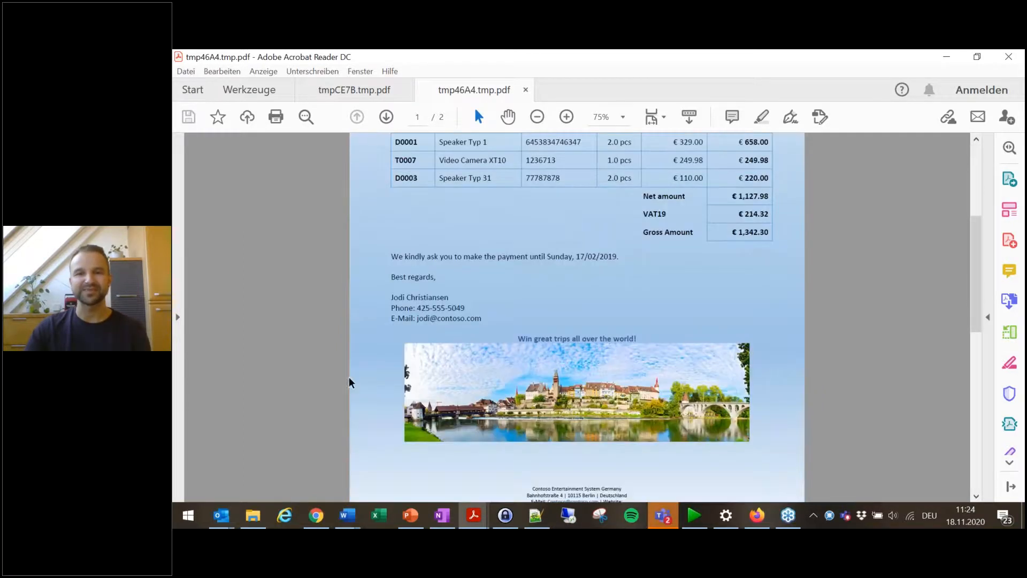
scroll(635, 358, "up", 4)
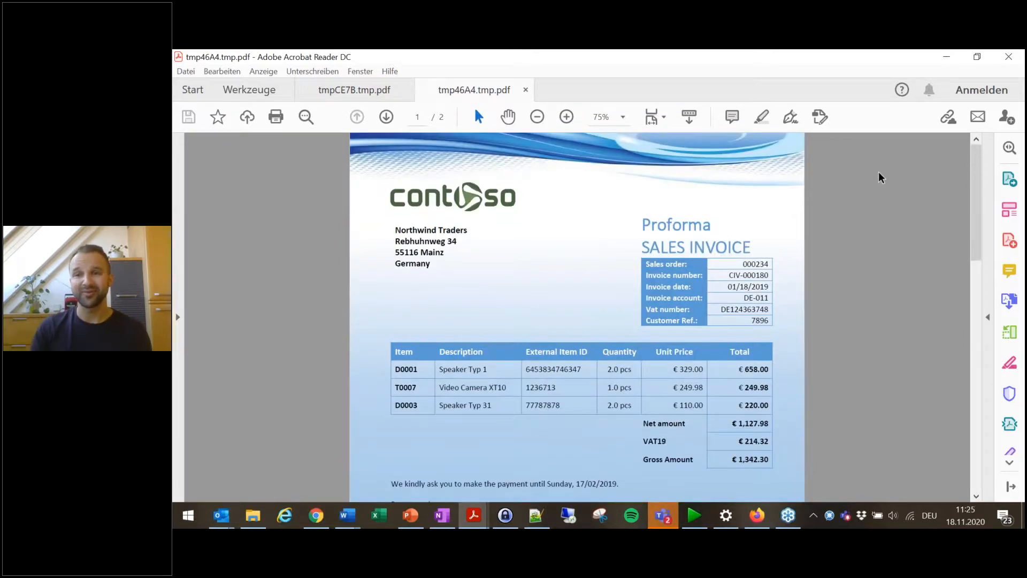
left_click(946, 57)
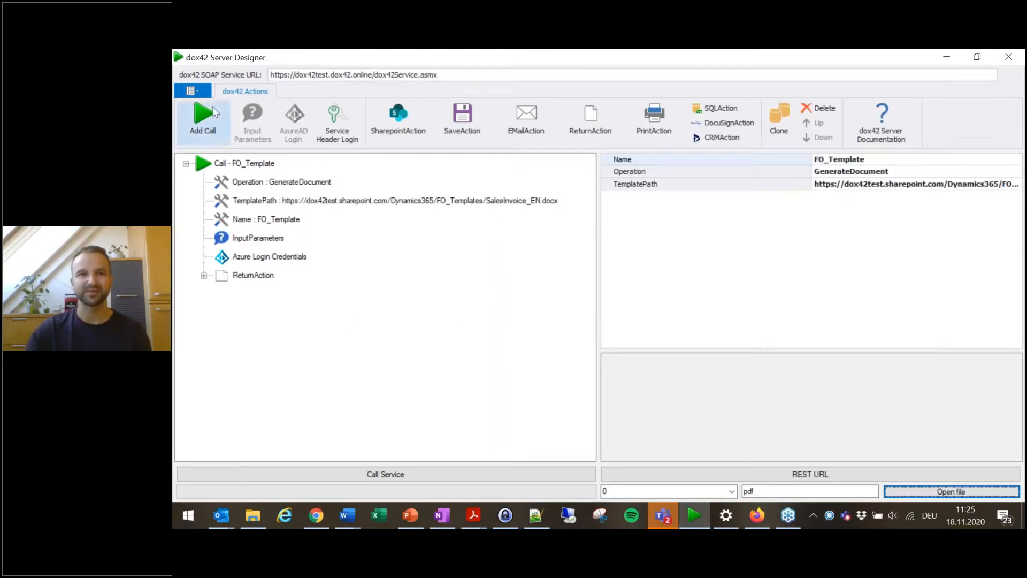
Step: Open the recent configuration dox42Live.config without saving the current one, and browse its calls
left_click(192, 91)
mouse_move(284, 172)
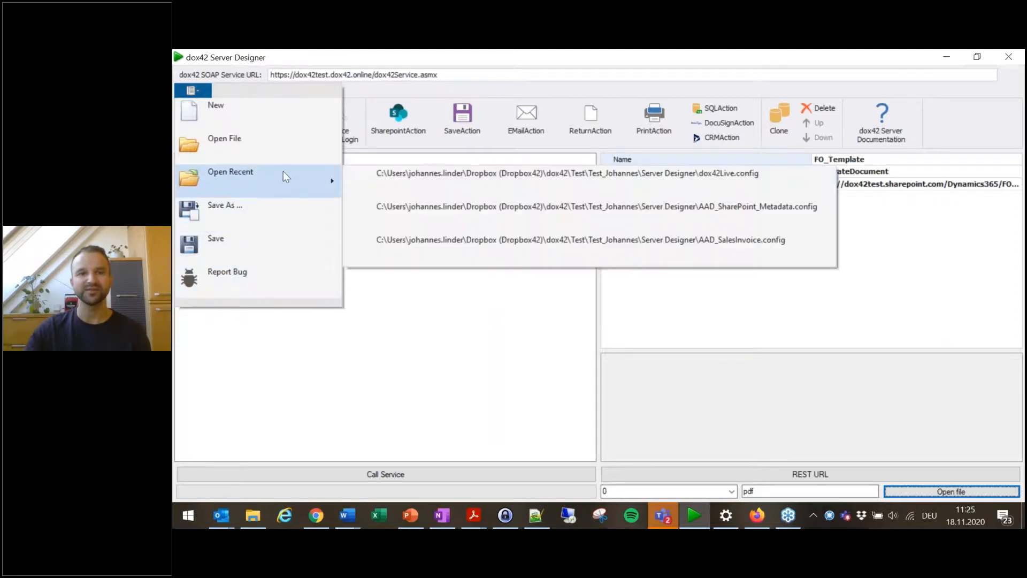
left_click(726, 177)
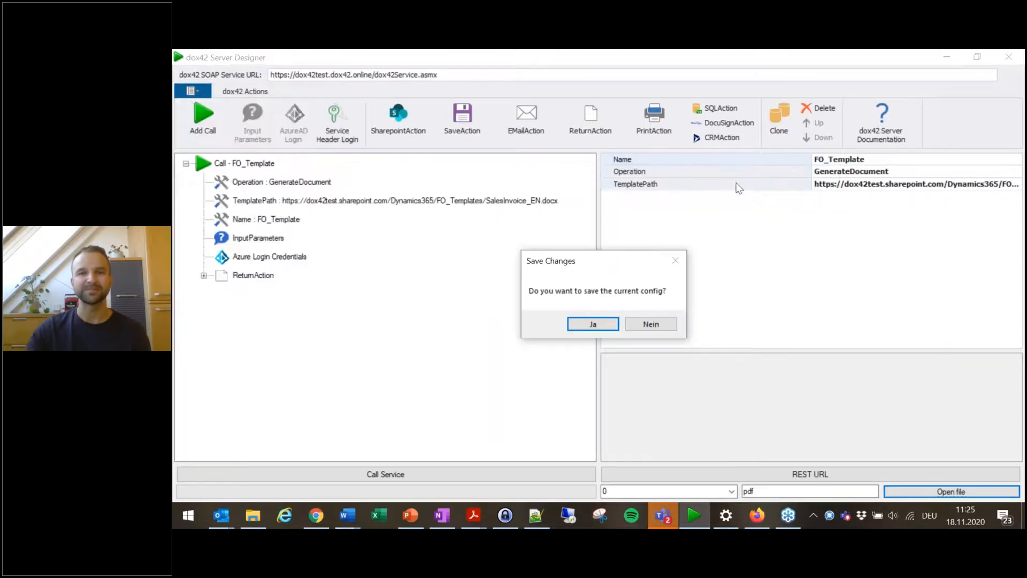
left_click(651, 325)
left_click(246, 162)
left_click(244, 183)
left_click(247, 202)
left_click(247, 220)
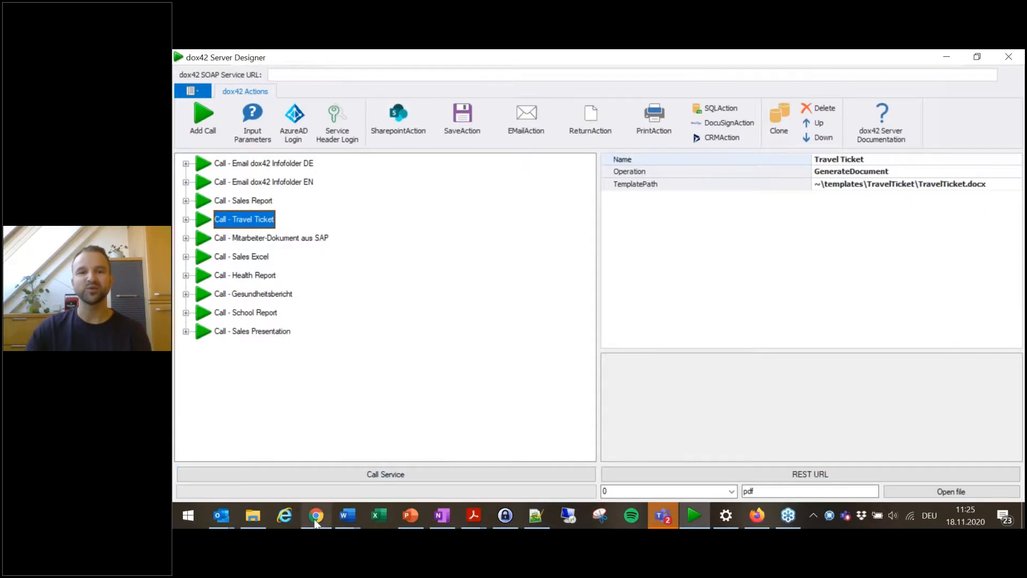
Step: Compare the actions listed on the dox42 LIVE web page in the browser with the configuration's calls
mouse_move(316, 515)
left_click(329, 455)
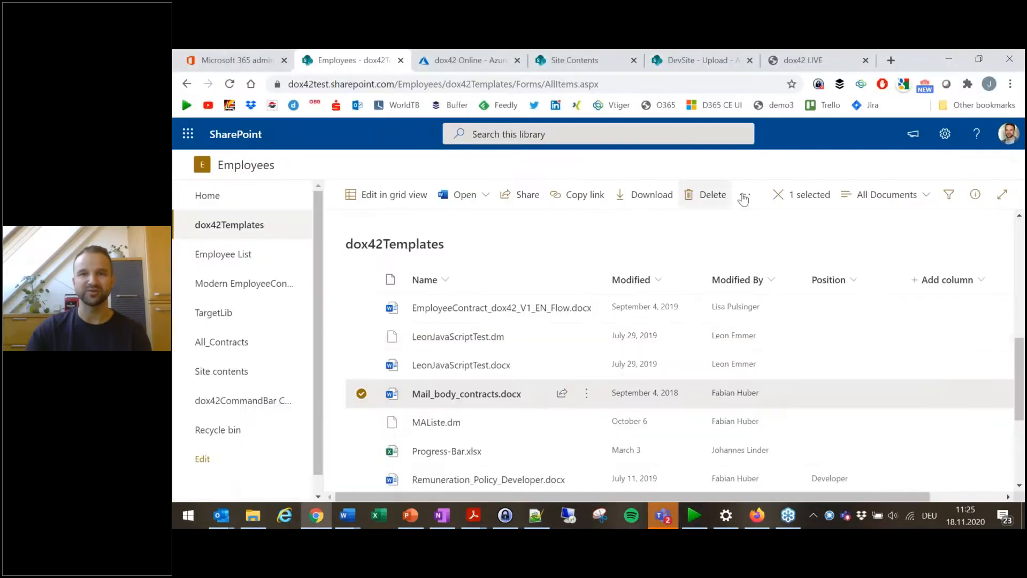
left_click(820, 58)
scroll(355, 321, "down", 6)
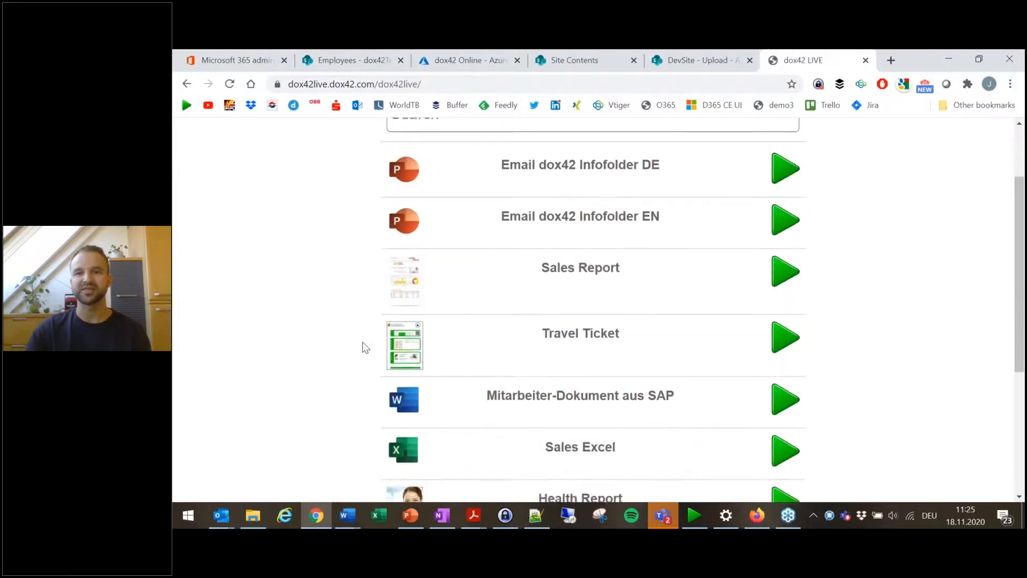
scroll(380, 374, "up", 6)
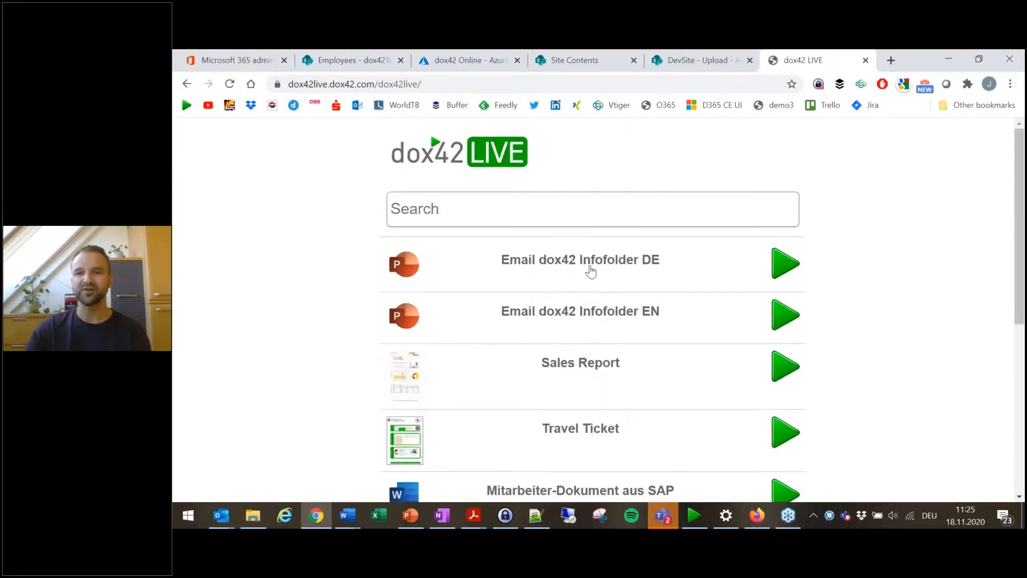
scroll(582, 374, "down", 2)
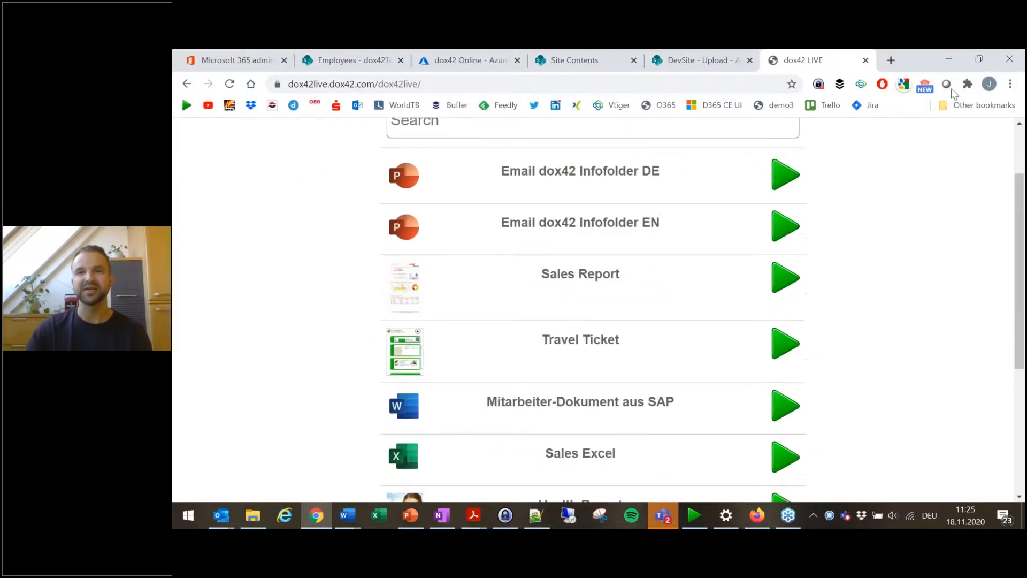
left_click(950, 59)
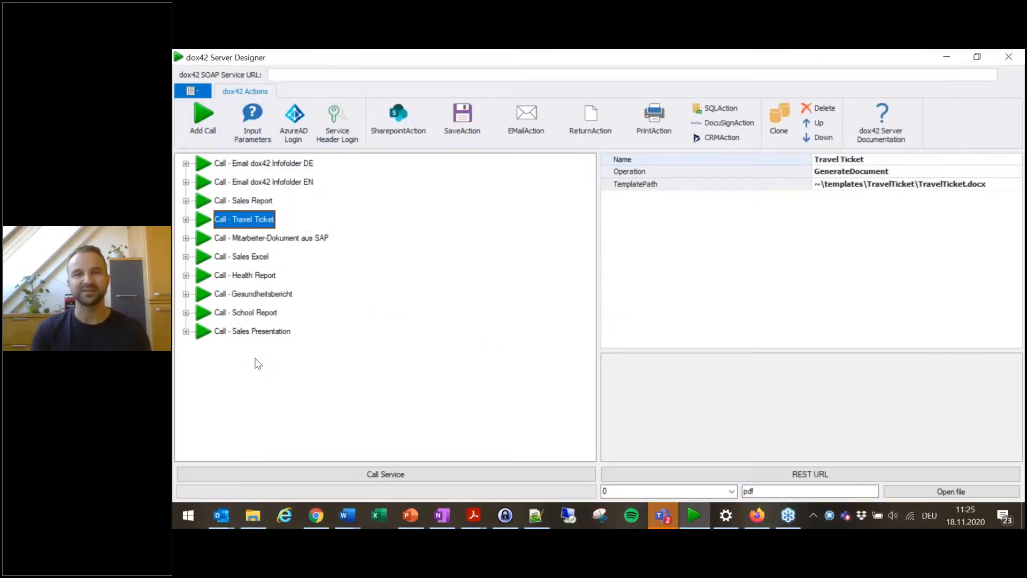
Step: Open dox42Live.config from the Server Designer folder in Notepad++ and read through its action definitions
mouse_move(252, 524)
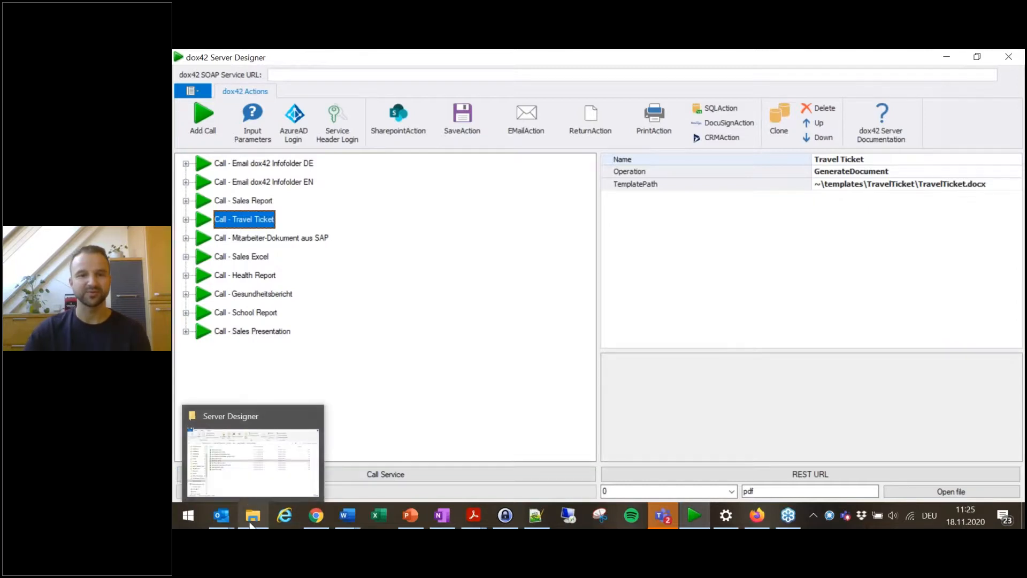
left_click(257, 478)
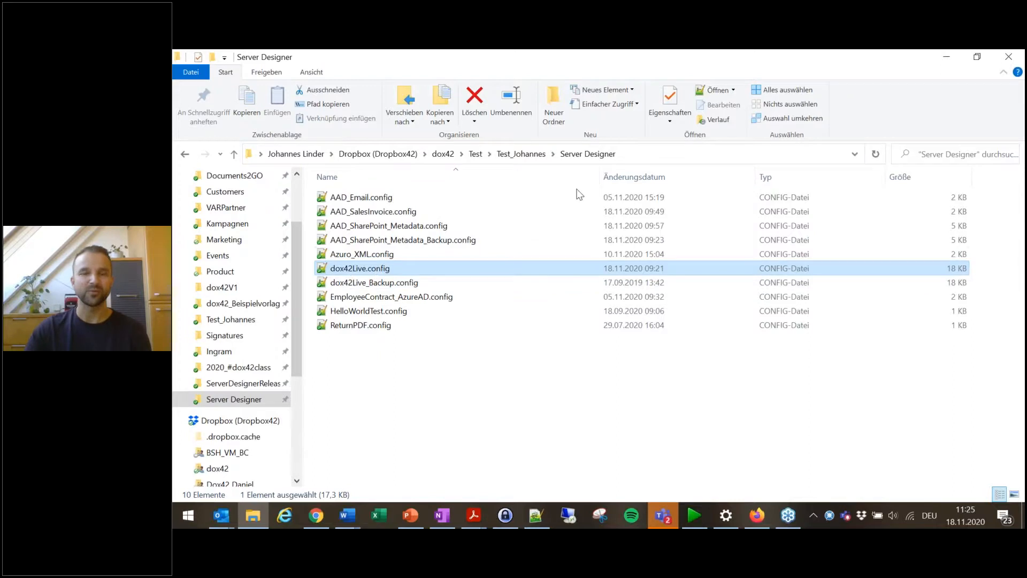
double_click(361, 269)
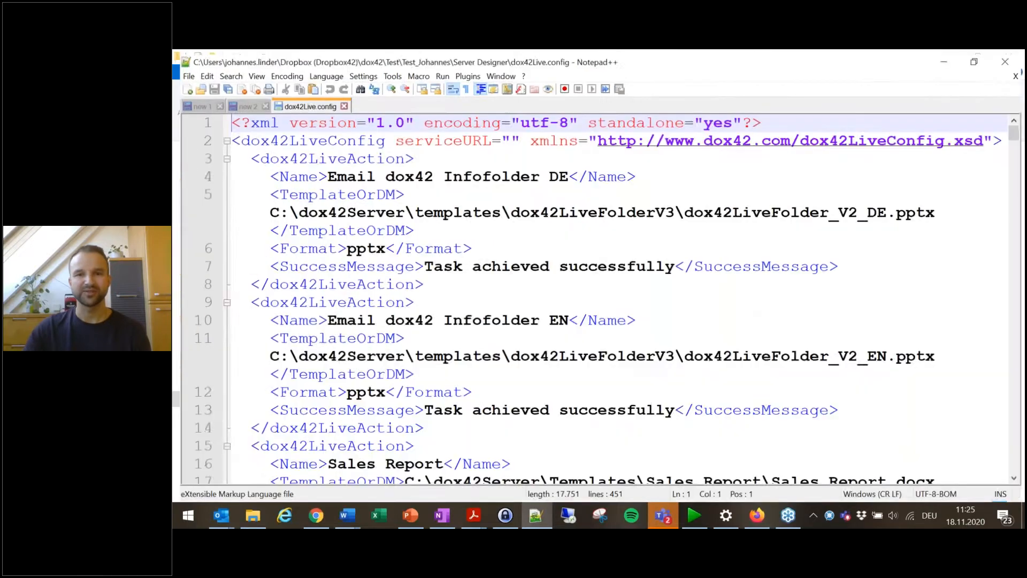
scroll(636, 341, "down", 5)
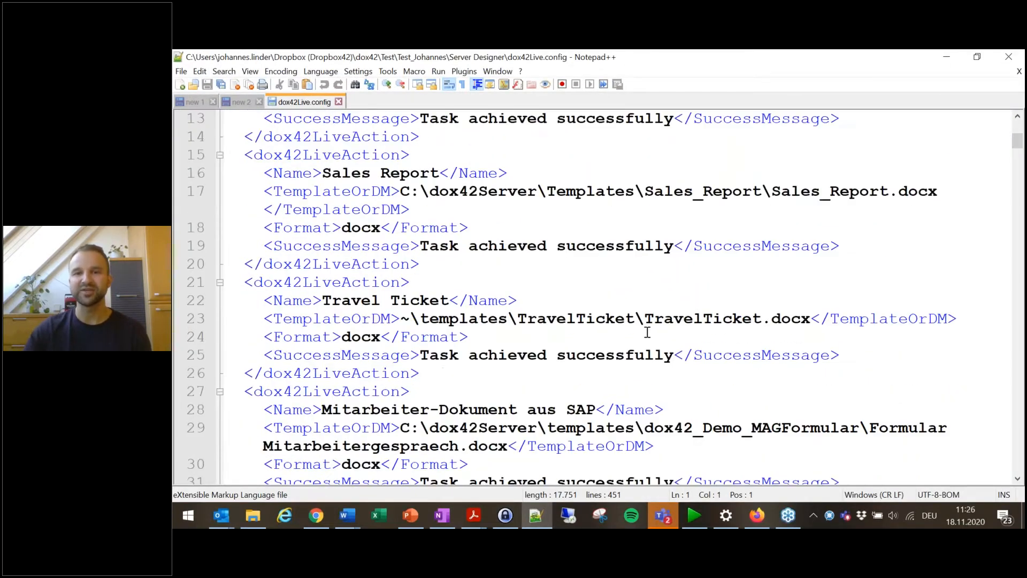
scroll(648, 332, "down", 20)
scroll(681, 304, "up", 20)
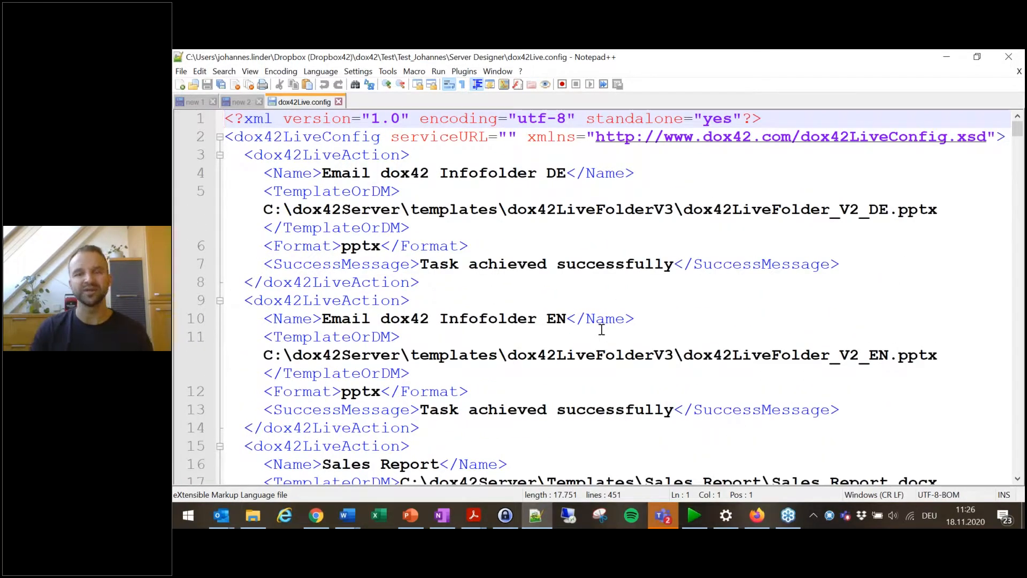
left_click(946, 56)
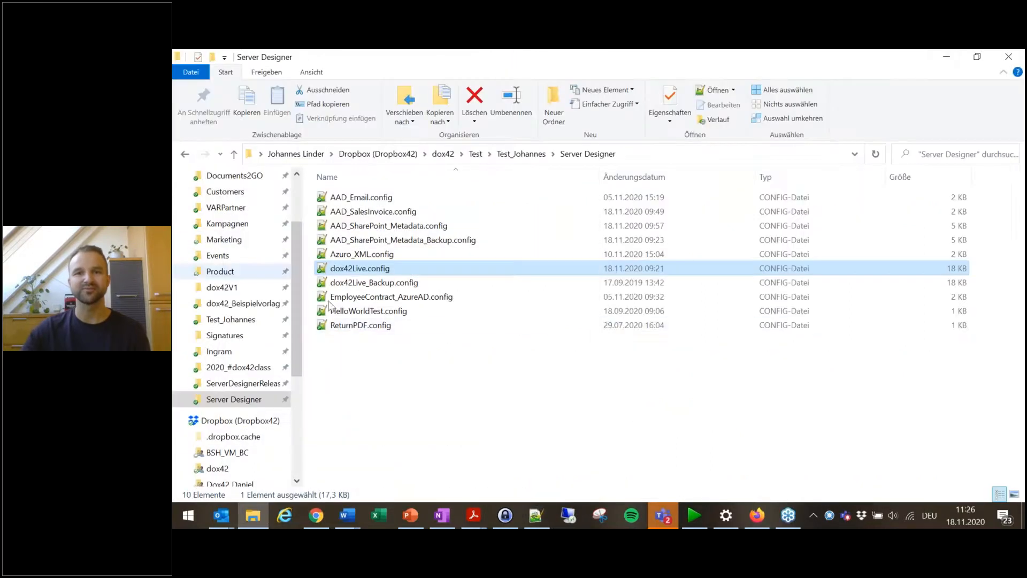
Step: Open the dox42live.dox42.com/dox42service.asmx service page in a new browser tab and copy its URL
left_click(694, 515)
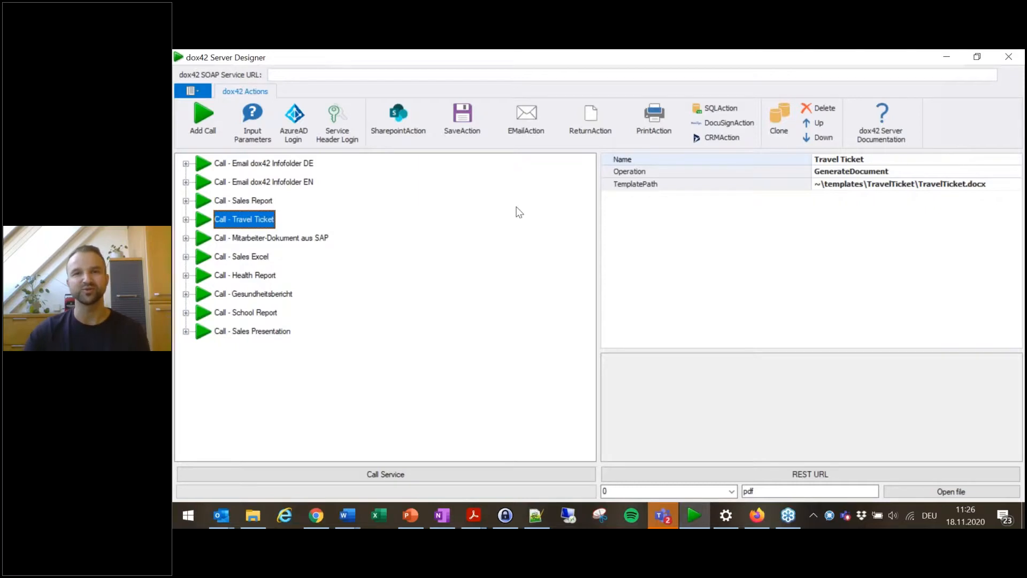
left_click(293, 75)
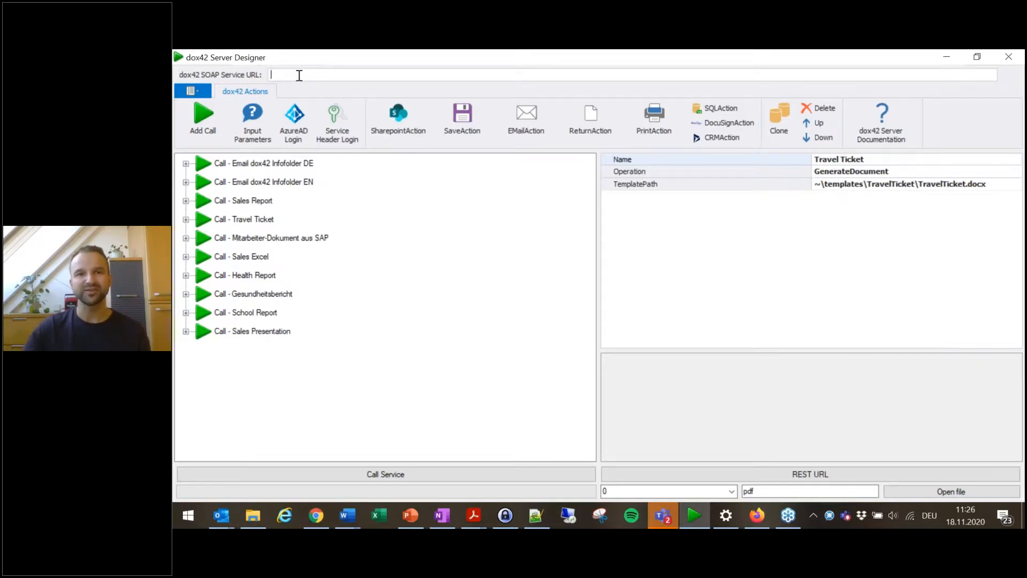
left_click(317, 516)
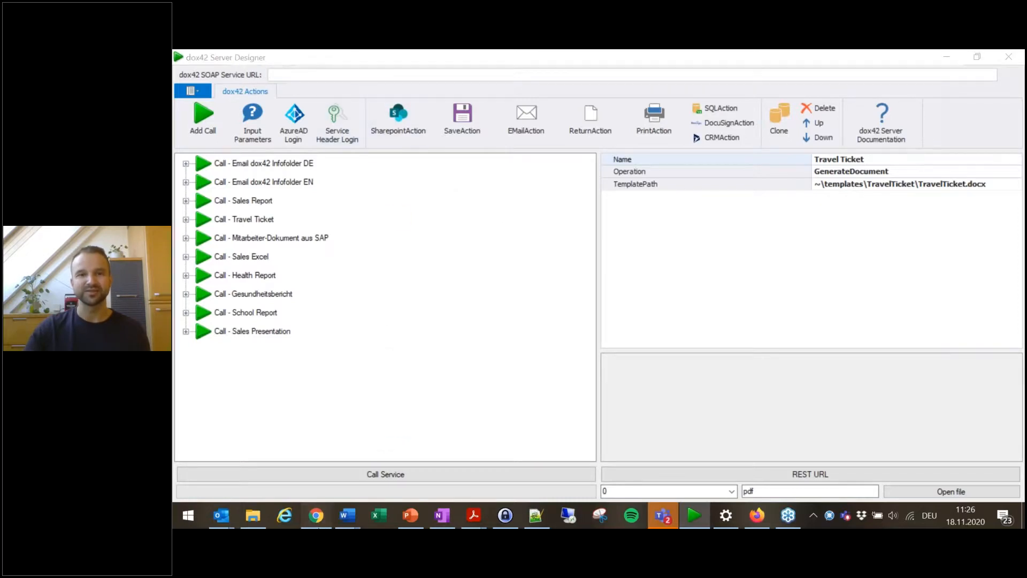
left_click(459, 83)
key("ctrl+c")
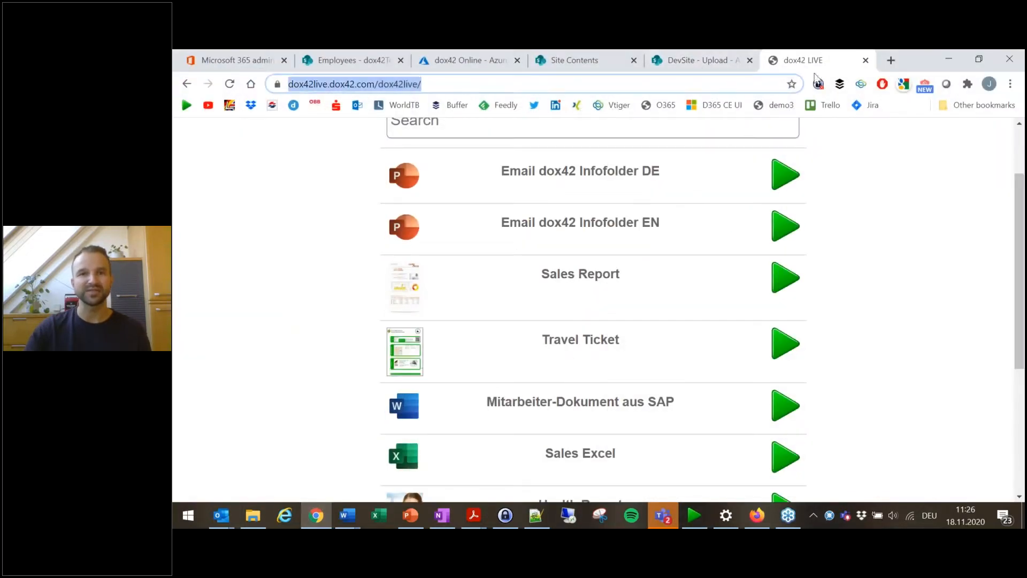
left_click(892, 60)
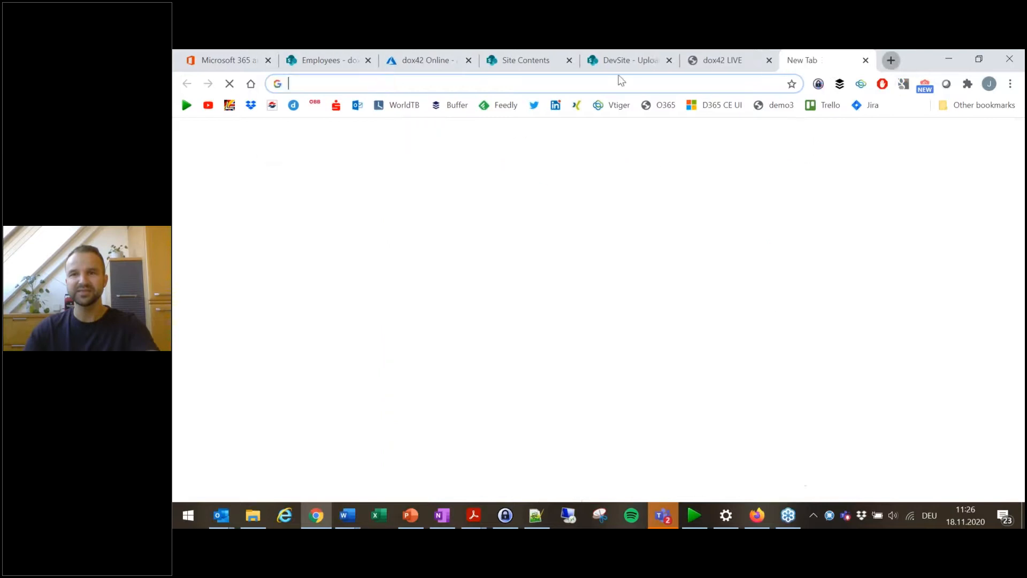
key("ctrl+v")
left_click_drag(463, 85, 416, 88)
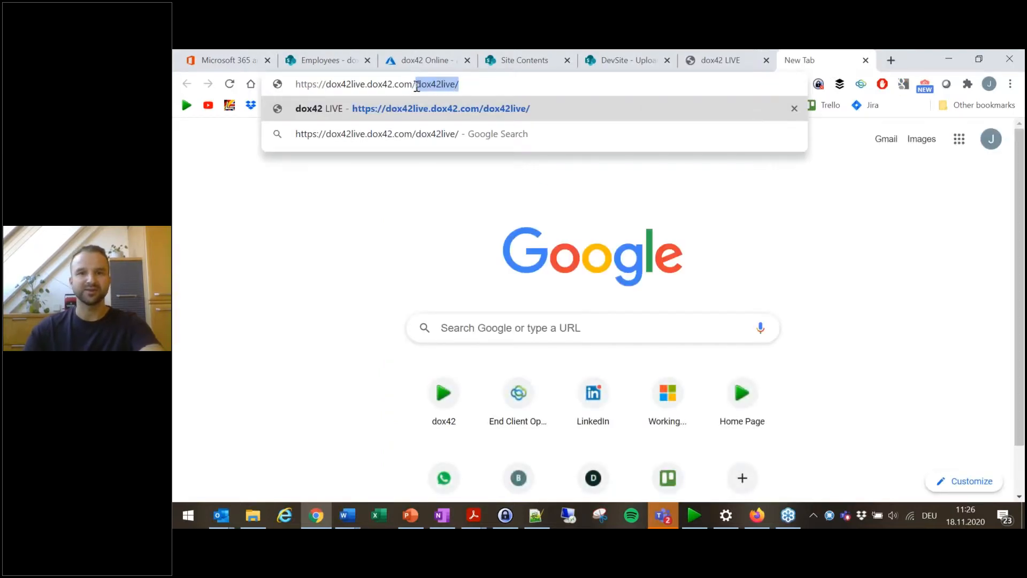
type("dox42")
key("Down")
key("Down")
key("Return")
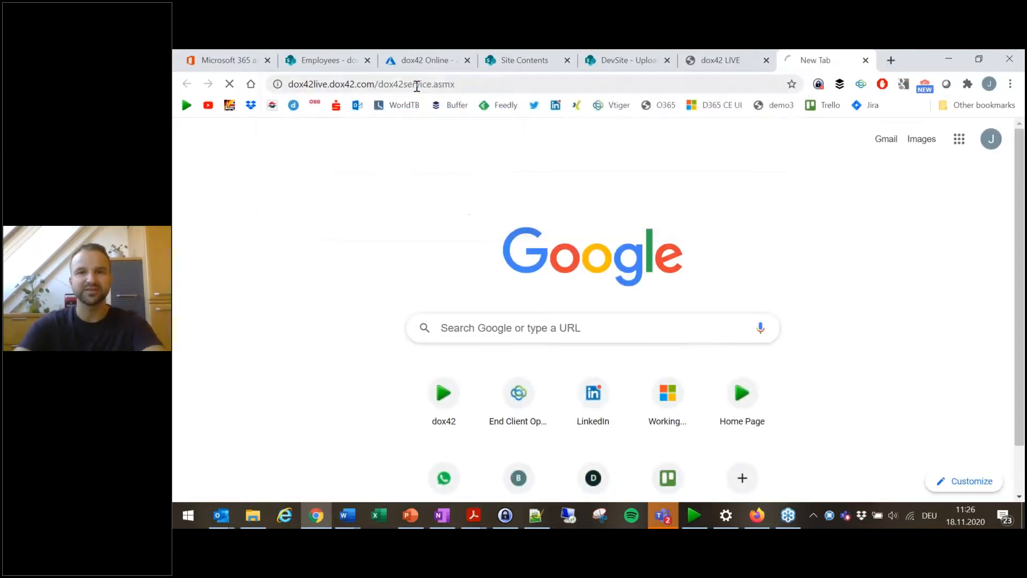
left_click(424, 86)
key("ctrl+c")
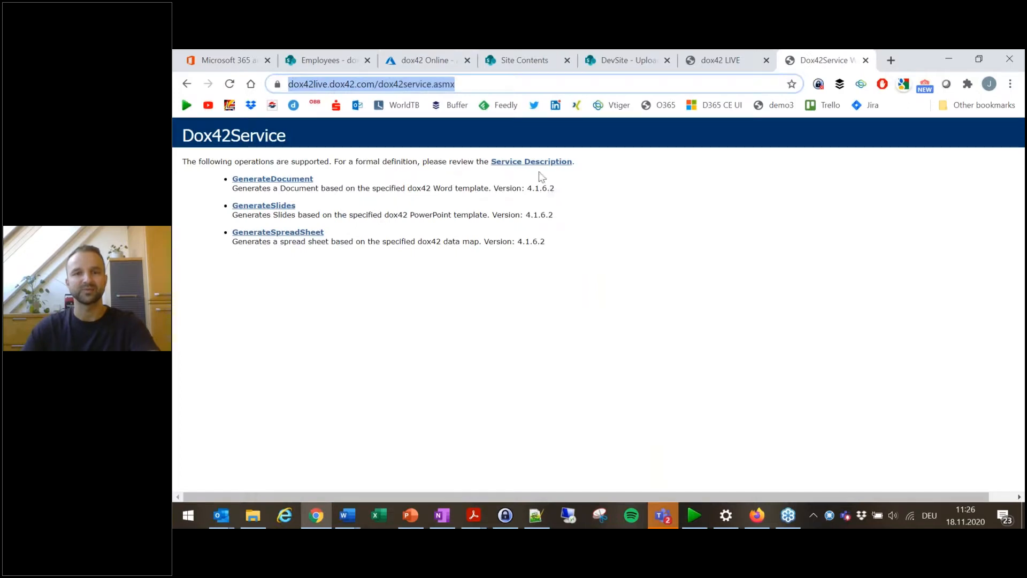
left_click(950, 59)
left_click(415, 75)
key("ctrl+v")
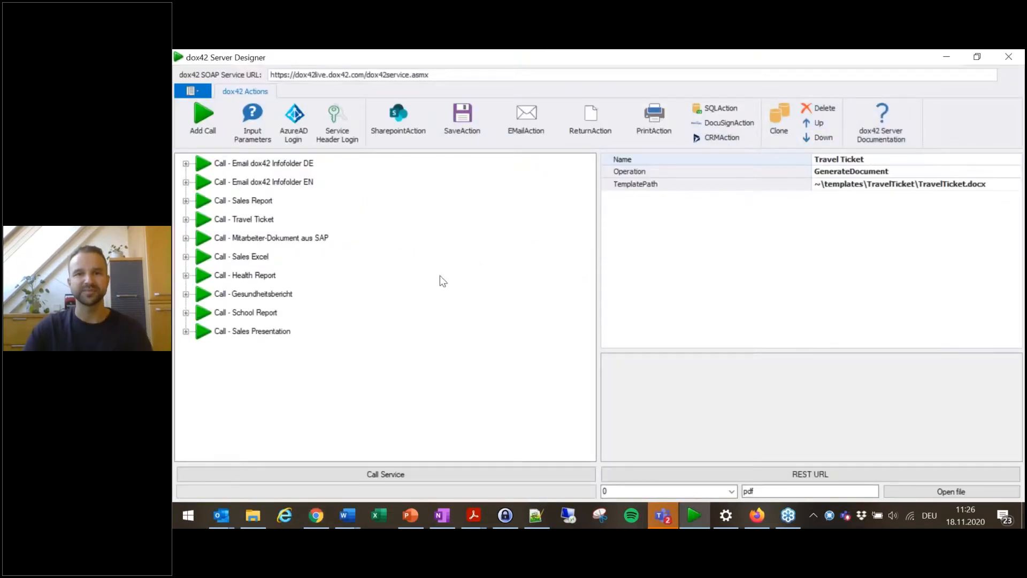
left_click(240, 201)
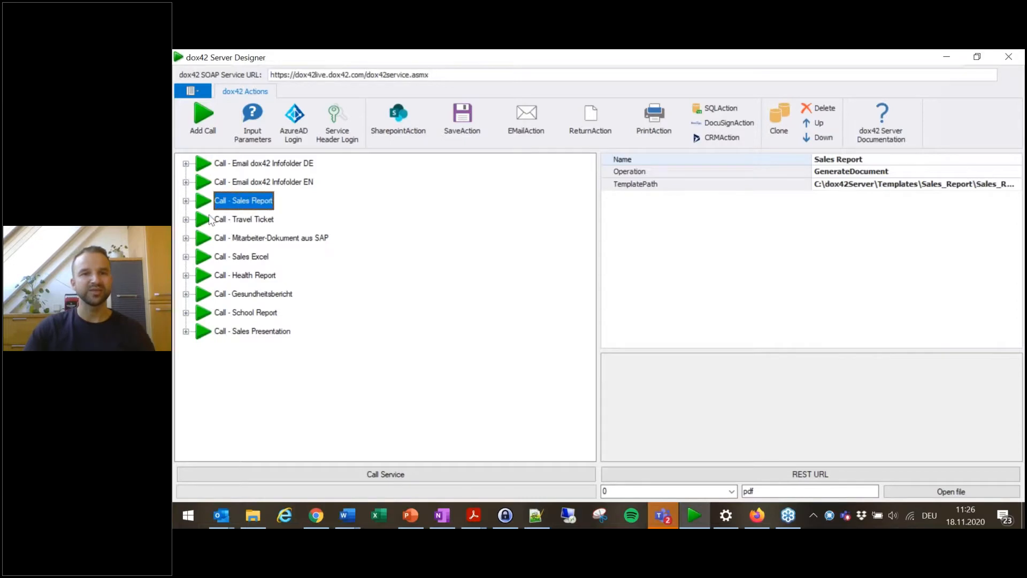
Step: Expand the Sales Report call and open Sales Report on the dox42 LIVE web page to compare its employee selection parameter
left_click(186, 201)
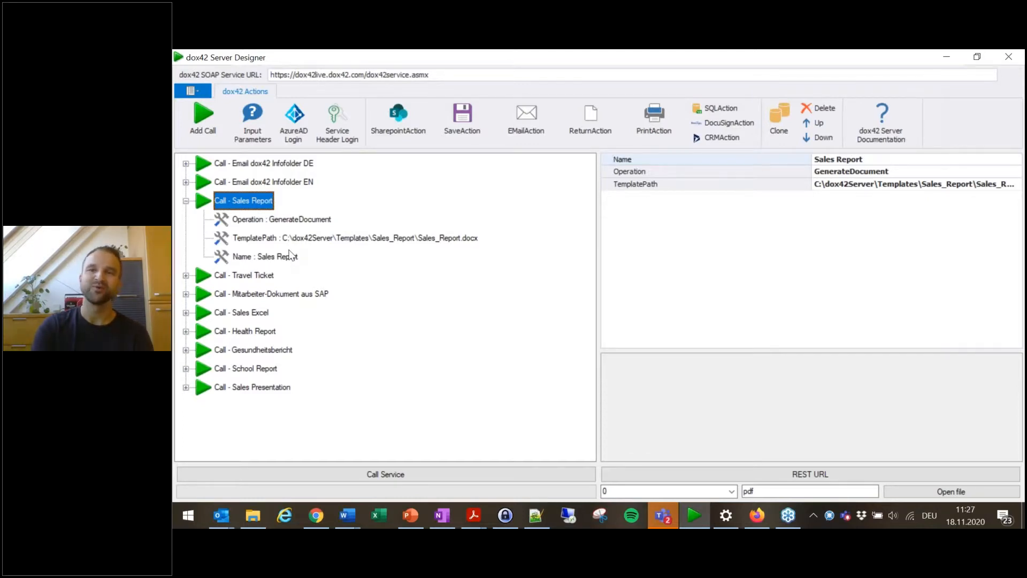
left_click(318, 524)
left_click(723, 61)
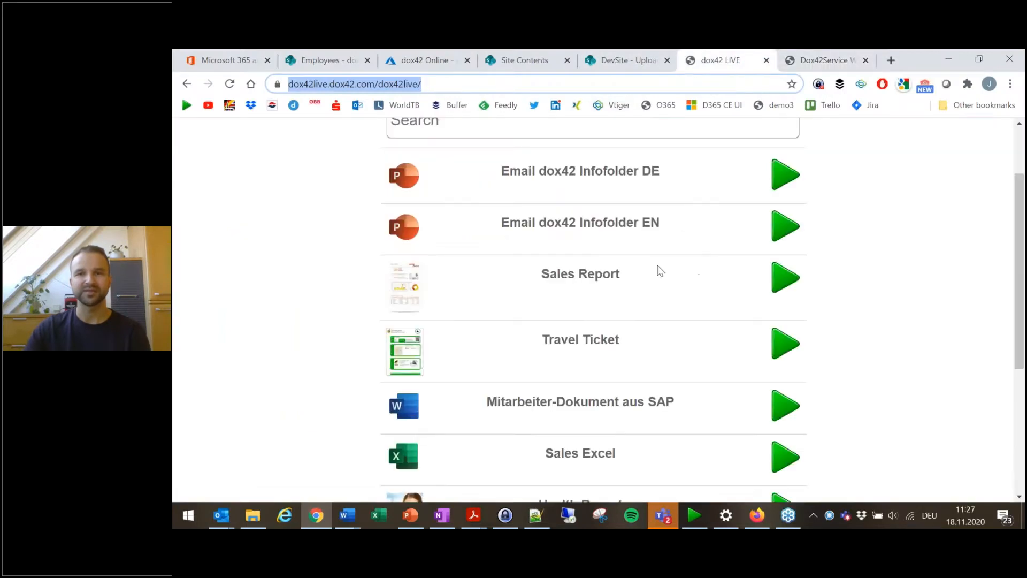
left_click(783, 284)
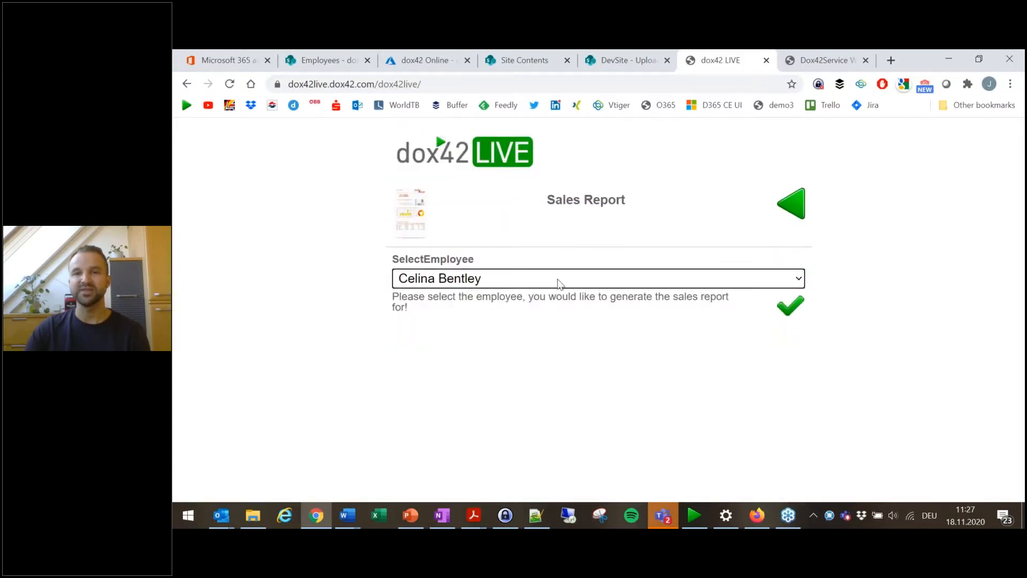
left_click(574, 281)
left_click(574, 281)
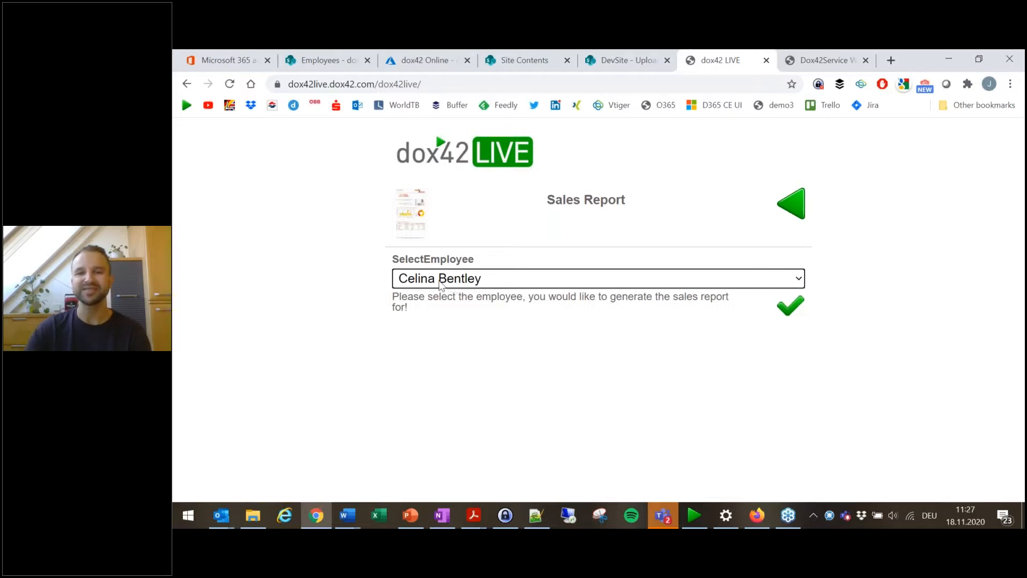
left_click(691, 516)
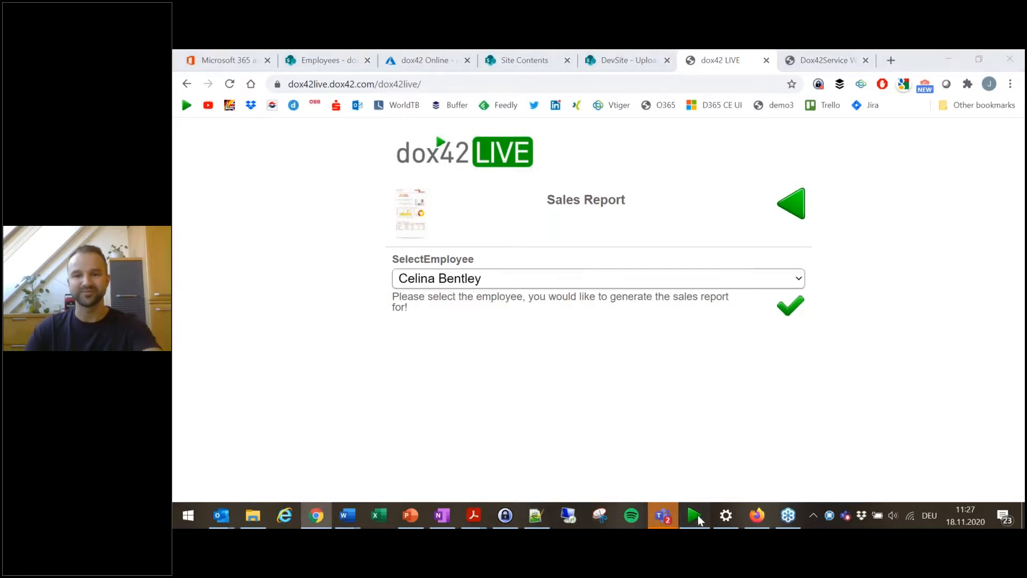
Step: Add input parameters to the Sales Report call with SelectEmployee set to 1
left_click(258, 124)
left_click(704, 176)
type("Select")
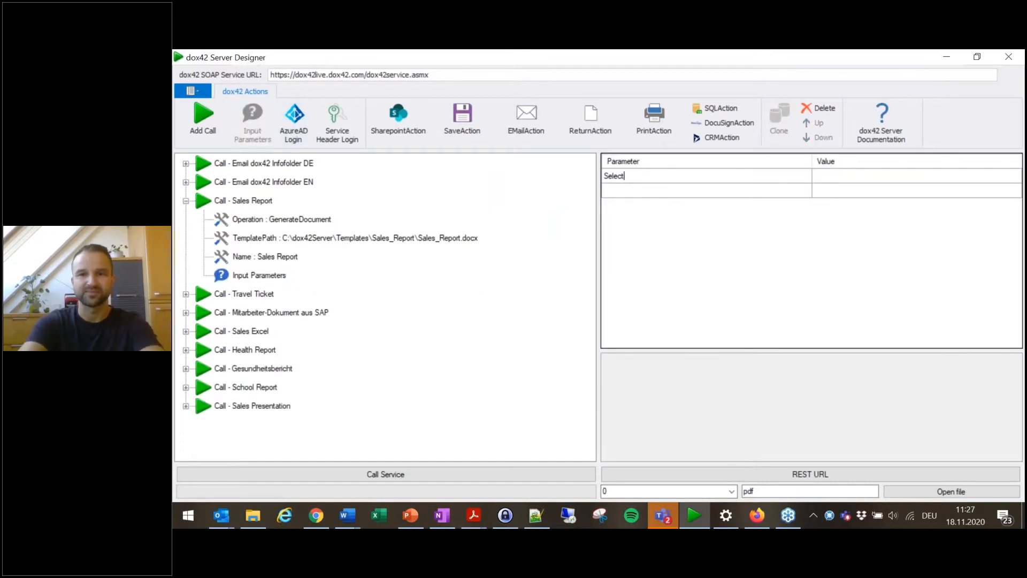
type("Employee")
key("Tab")
type("1")
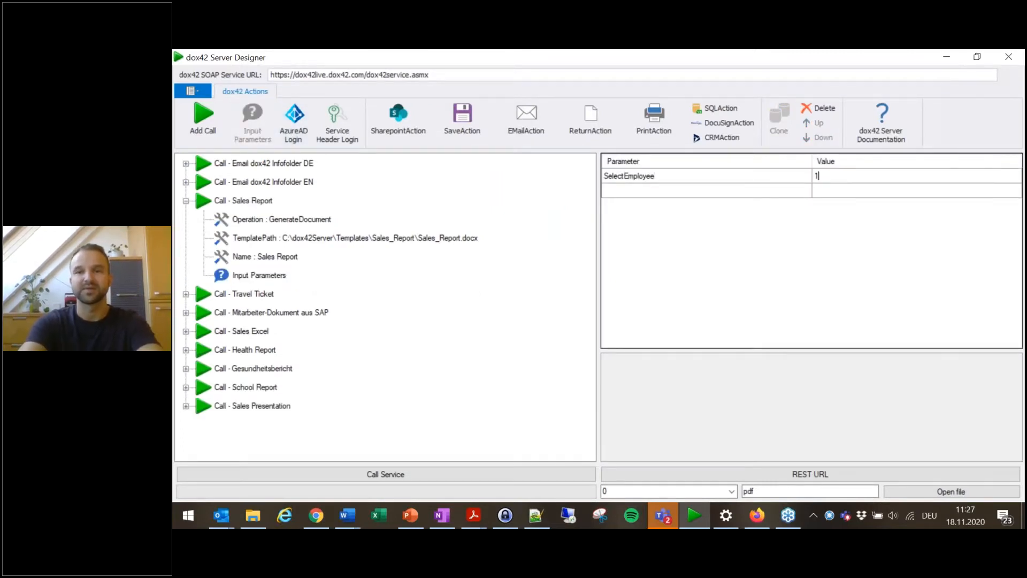
key("Return")
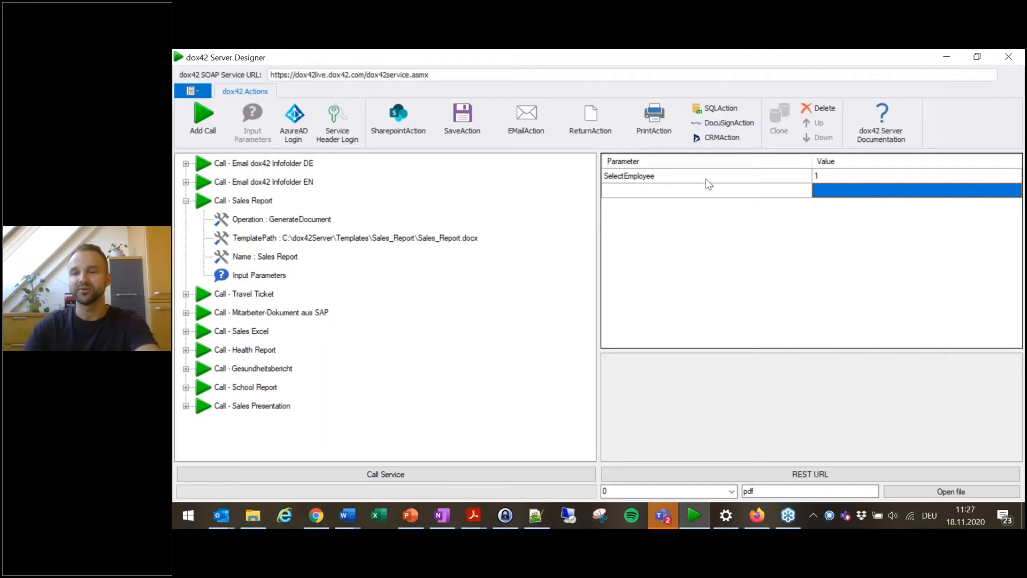
left_click(690, 191)
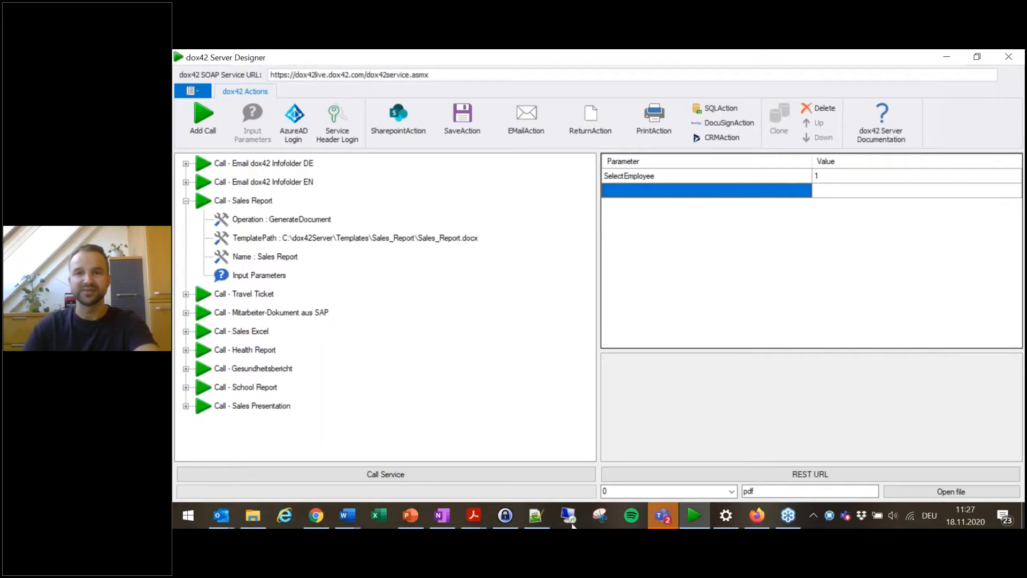
Step: Confirm the employee on the dox42 LIVE page to examine its next year parameter
left_click(316, 515)
left_click(791, 315)
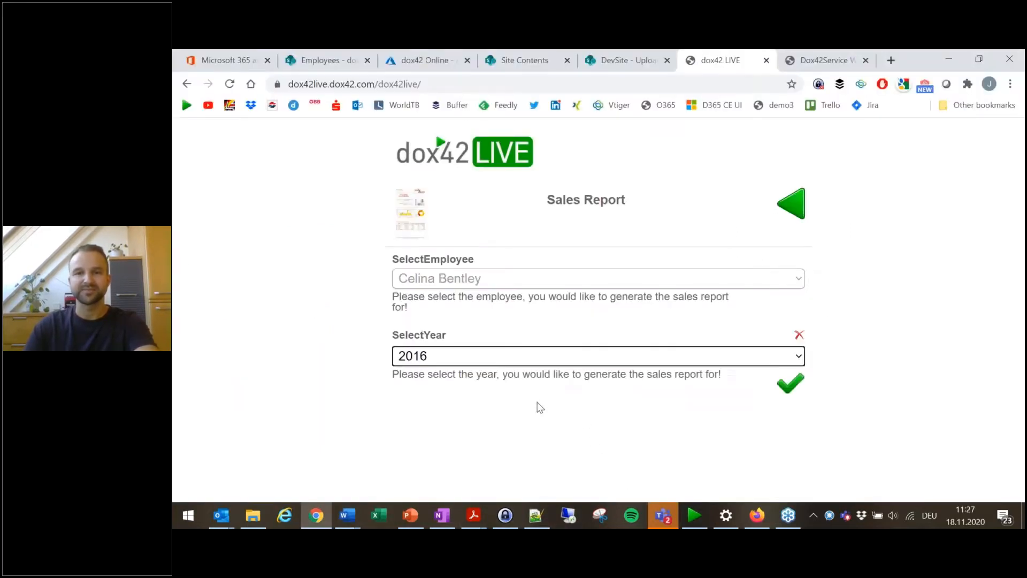
left_click(566, 358)
left_click(533, 363)
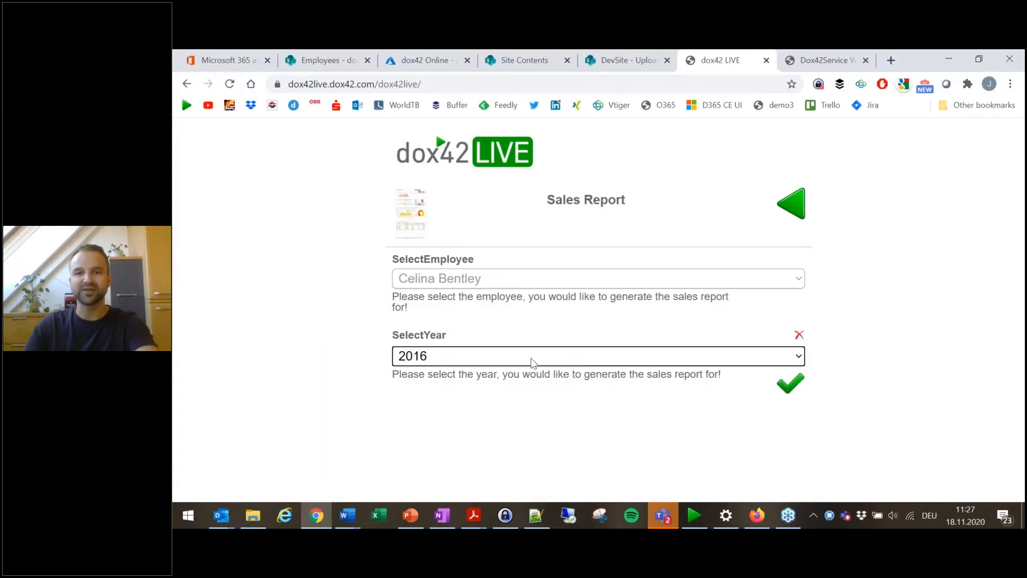
left_click(947, 60)
Step: Add a second input parameter SelectYear with the value 2017
left_click(661, 191)
type("SelectYear")
key("Tab")
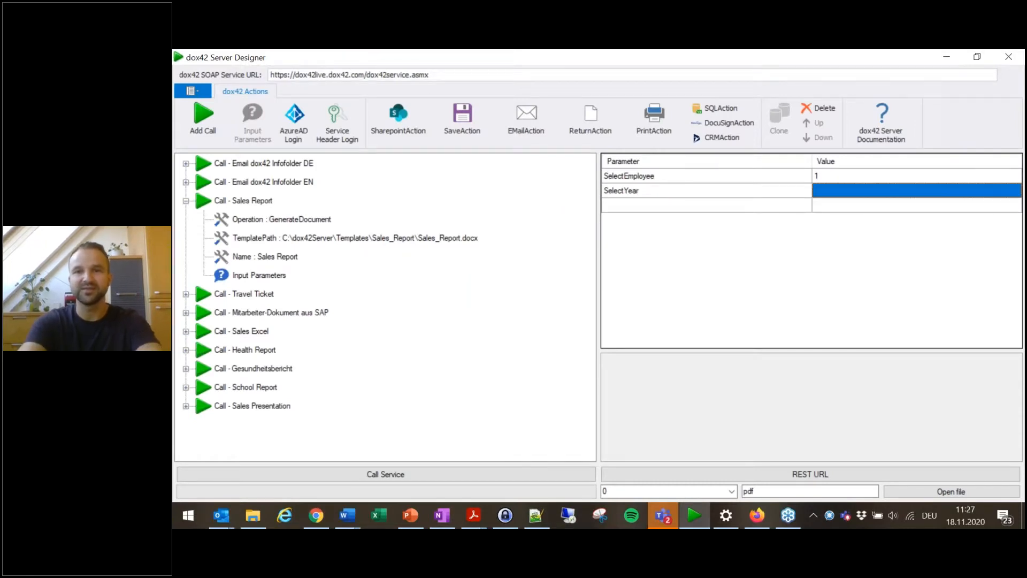
type("20")
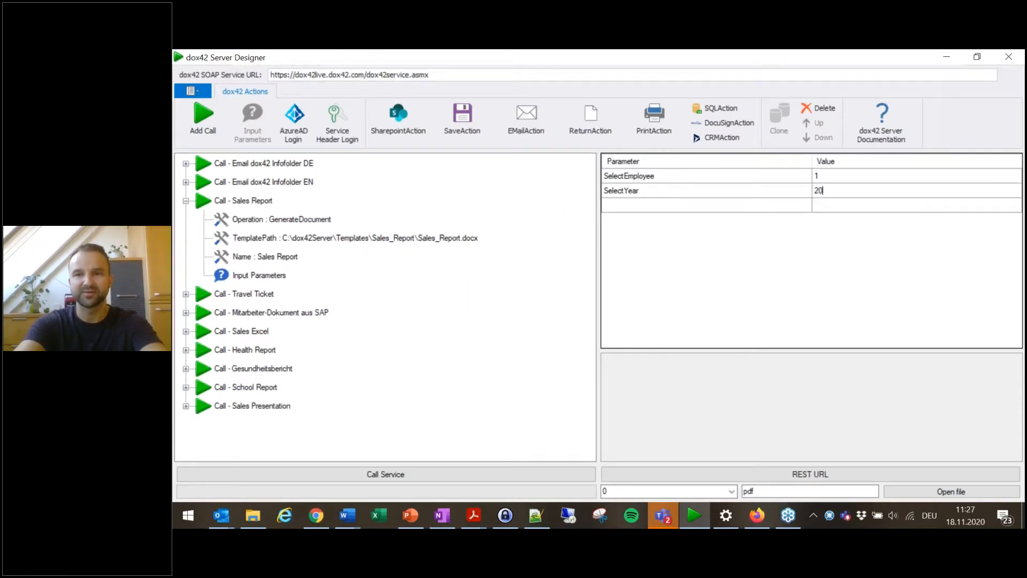
type("17")
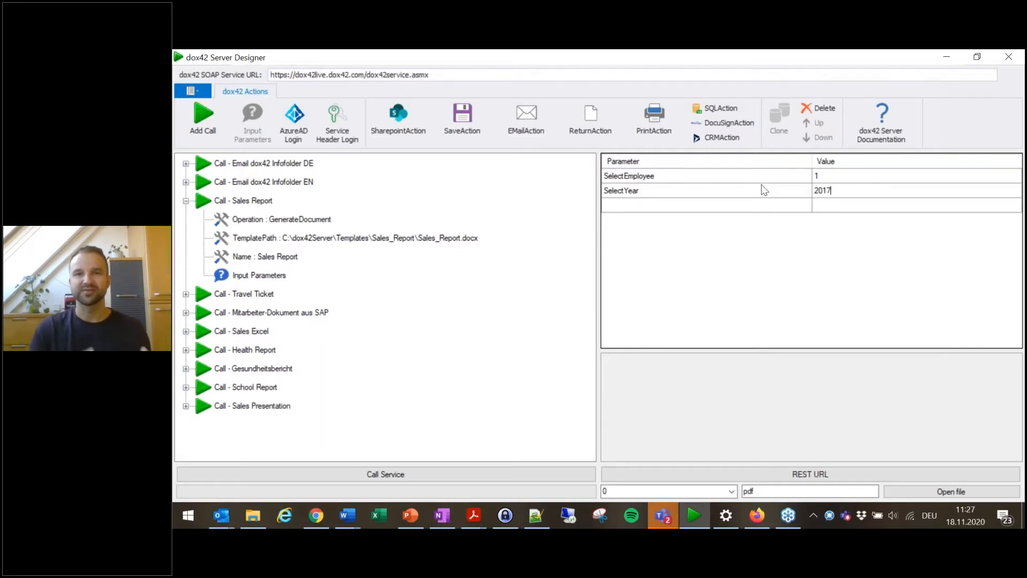
left_click(429, 78)
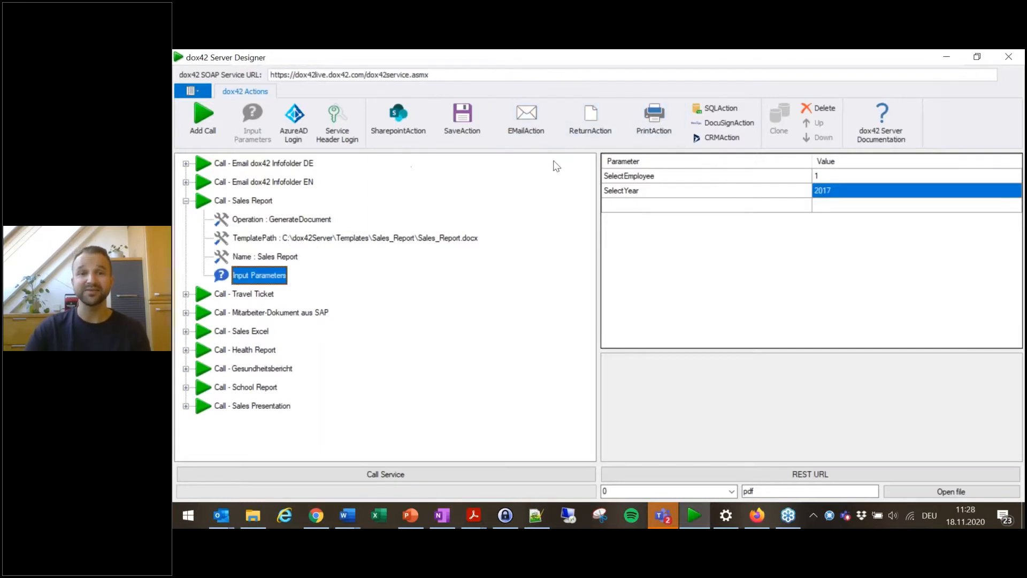
Step: Add a ReturnAction to the Sales Report call with Format set to pdf
left_click(589, 131)
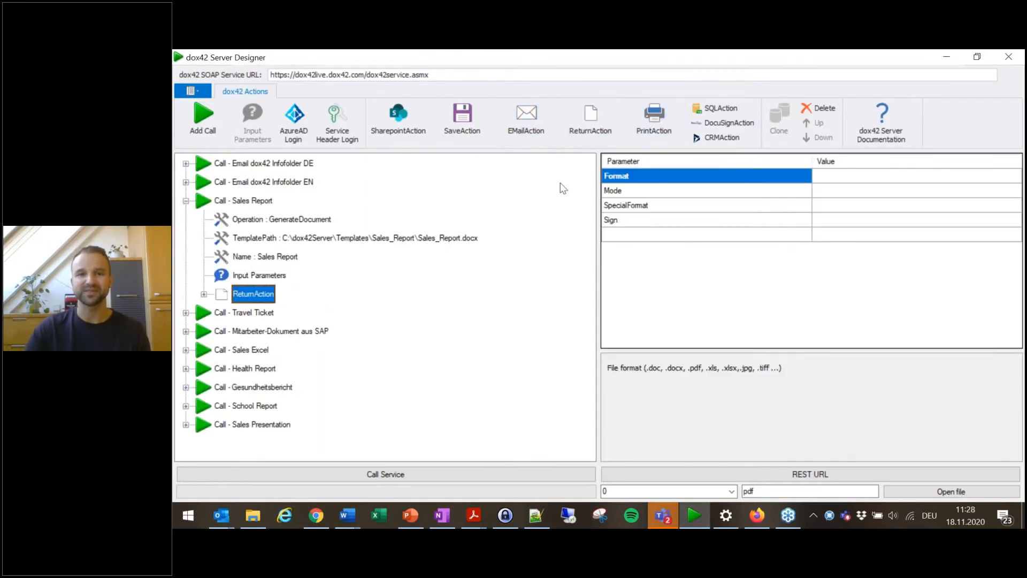
left_click(892, 184)
type("pdf")
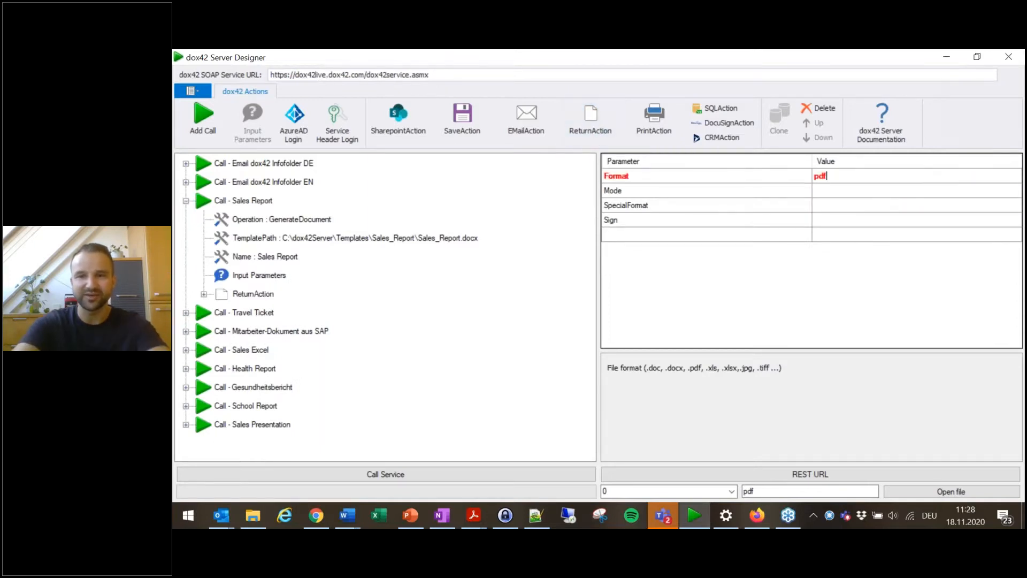
key("Tab")
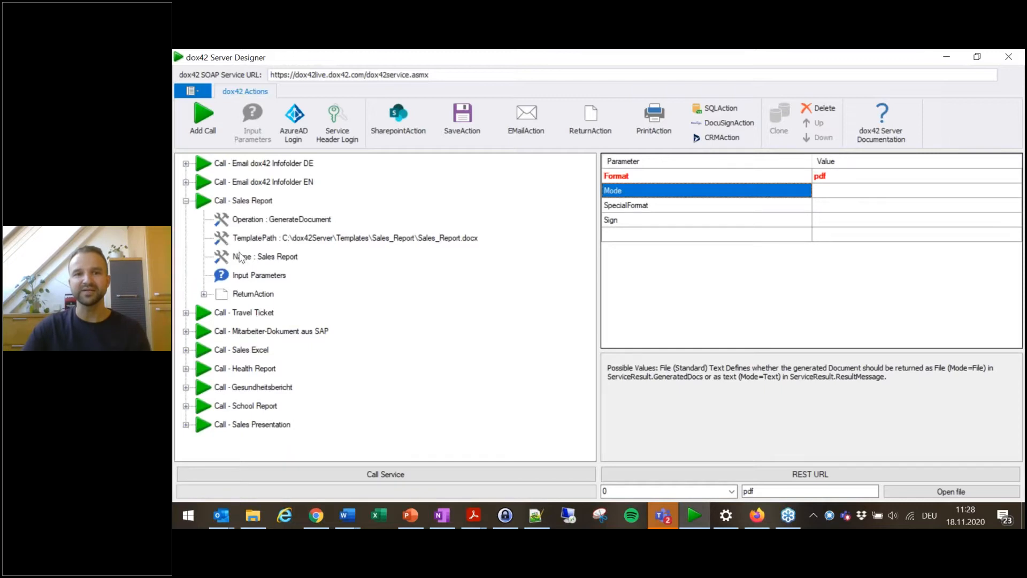
Step: Call the service, acknowledge the result, and open the generated PDF sales report to review it
left_click(397, 474)
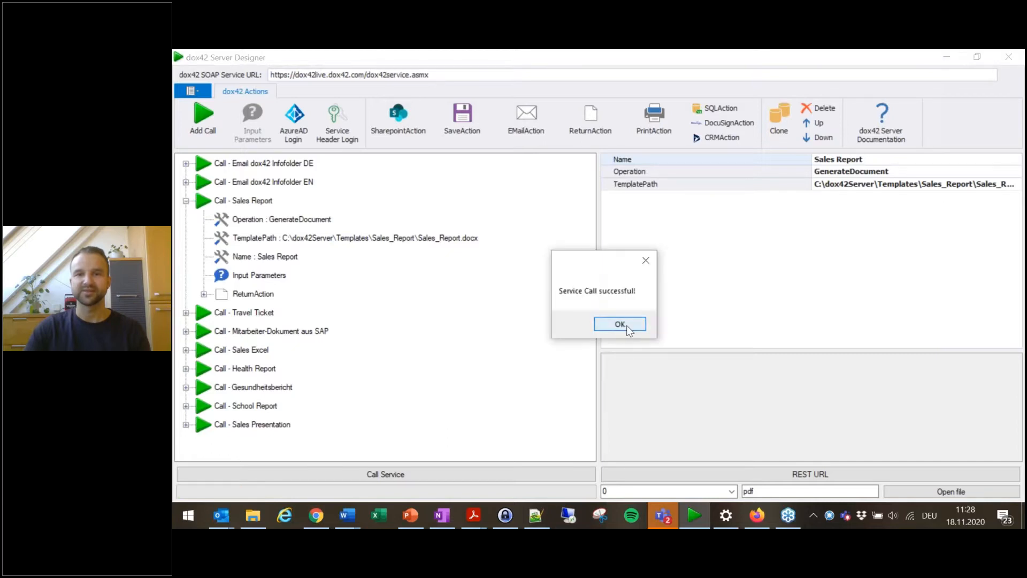
left_click(623, 324)
left_click(937, 497)
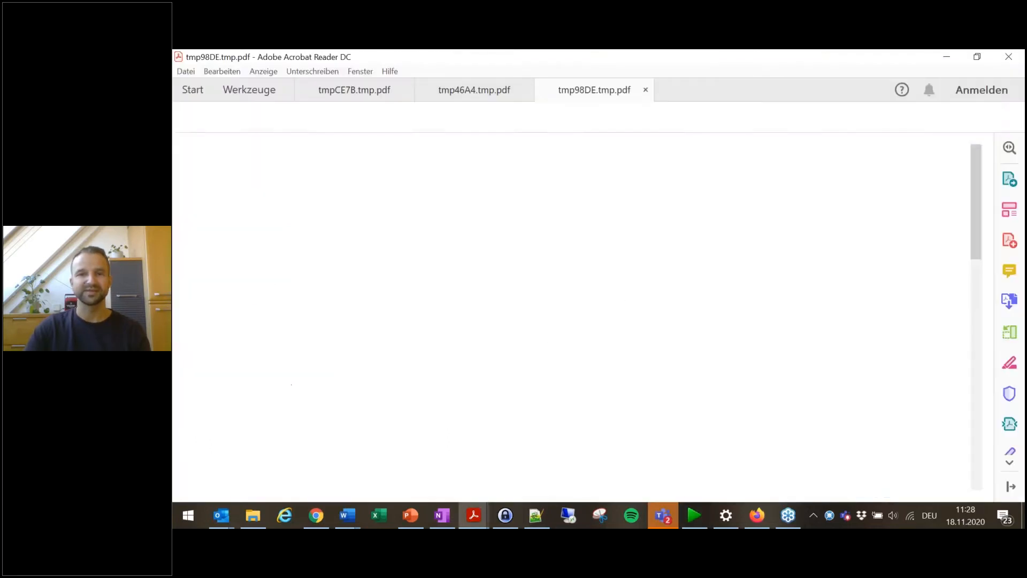
scroll(665, 247, "down", 15)
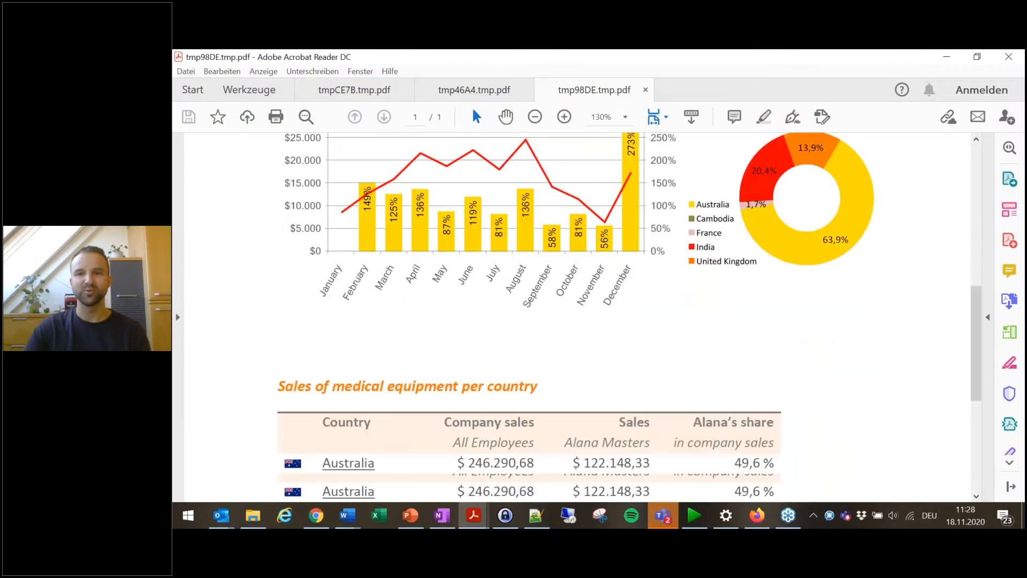
scroll(678, 309, "up", 15)
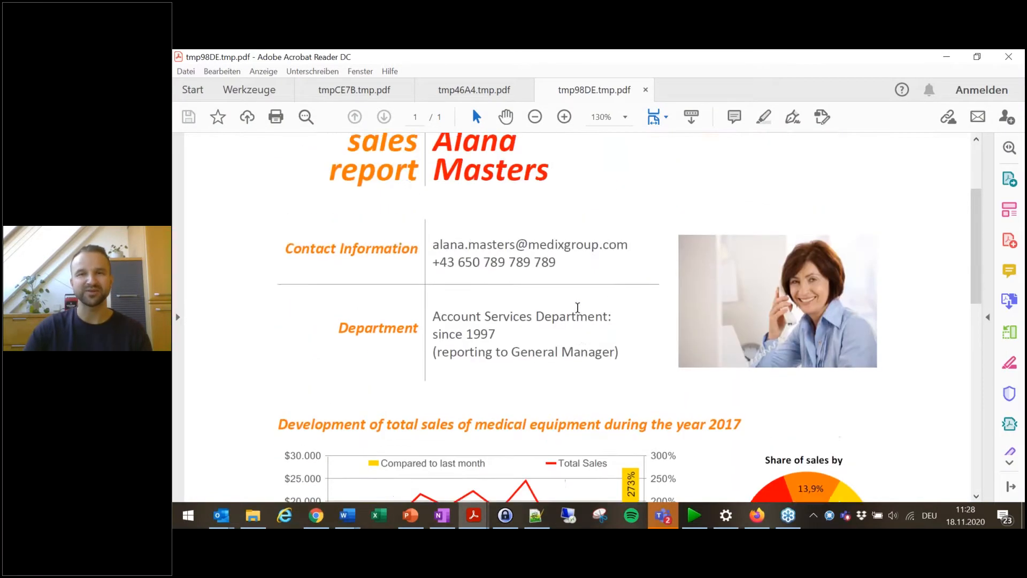
left_click(946, 57)
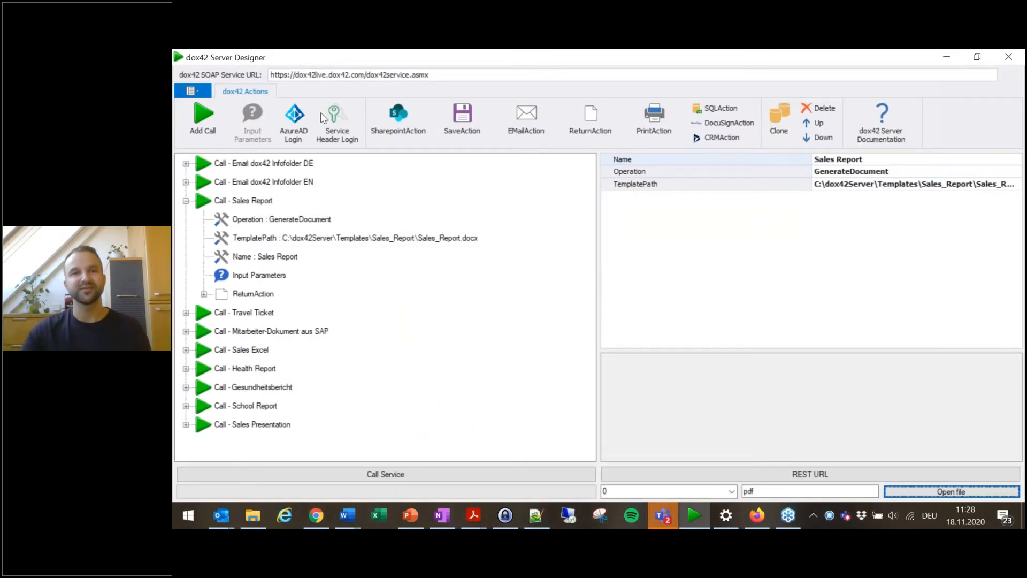
Step: Review the Sales Report call's nodes in the action tree
left_click(191, 92)
left_click(256, 241)
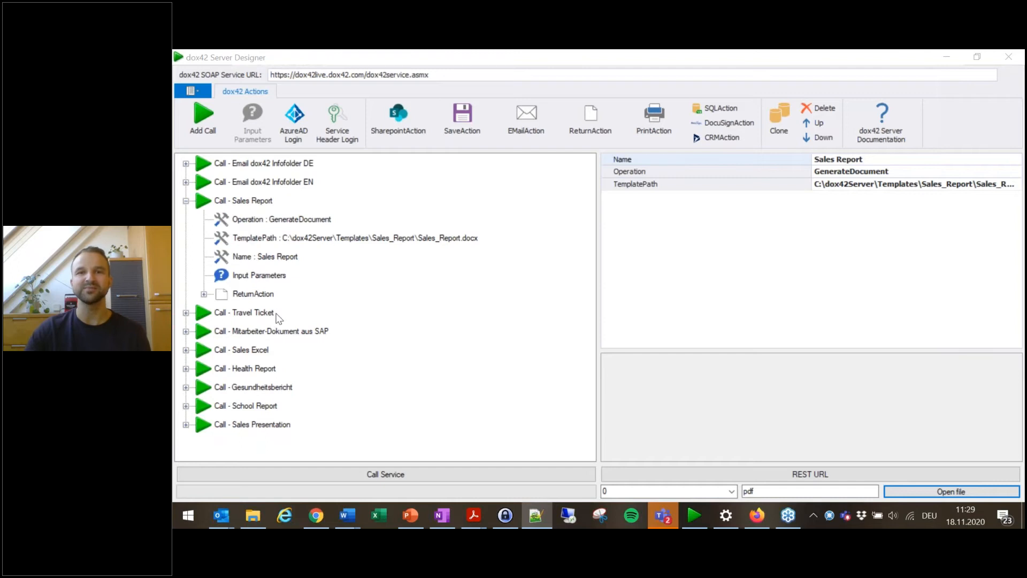
left_click(257, 238)
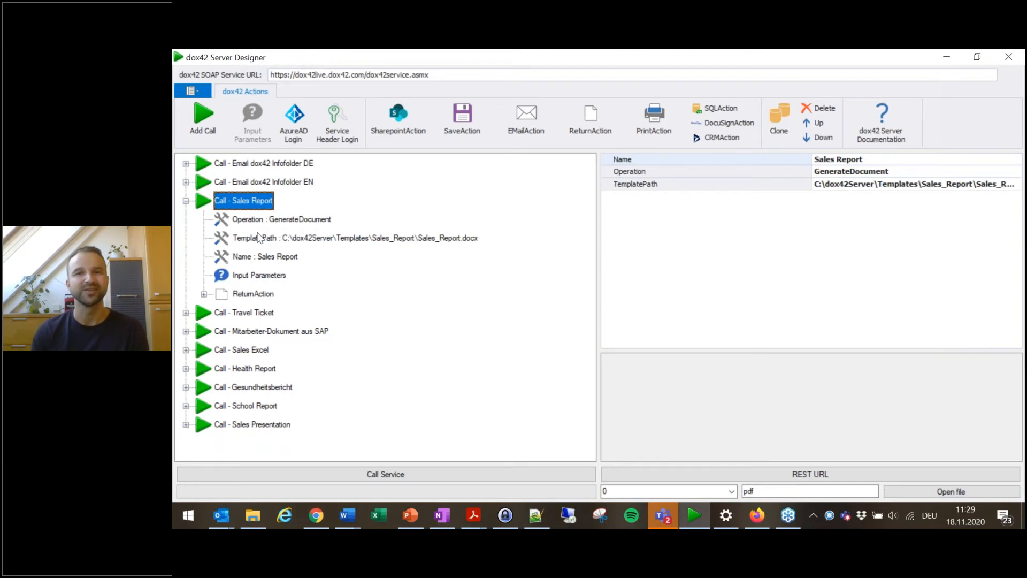
left_click(274, 242)
left_click(302, 242)
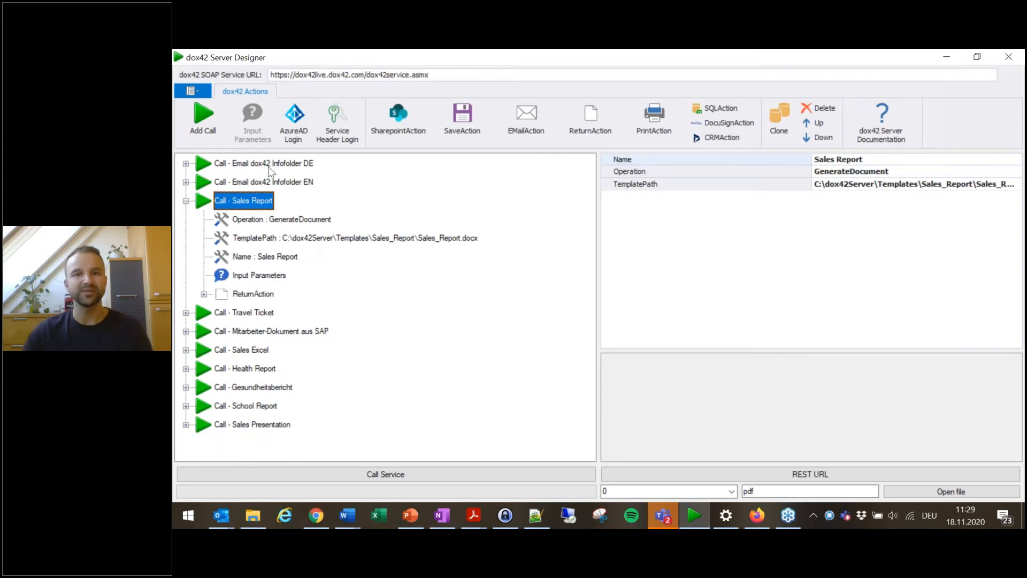
left_click(266, 182)
left_click(254, 207)
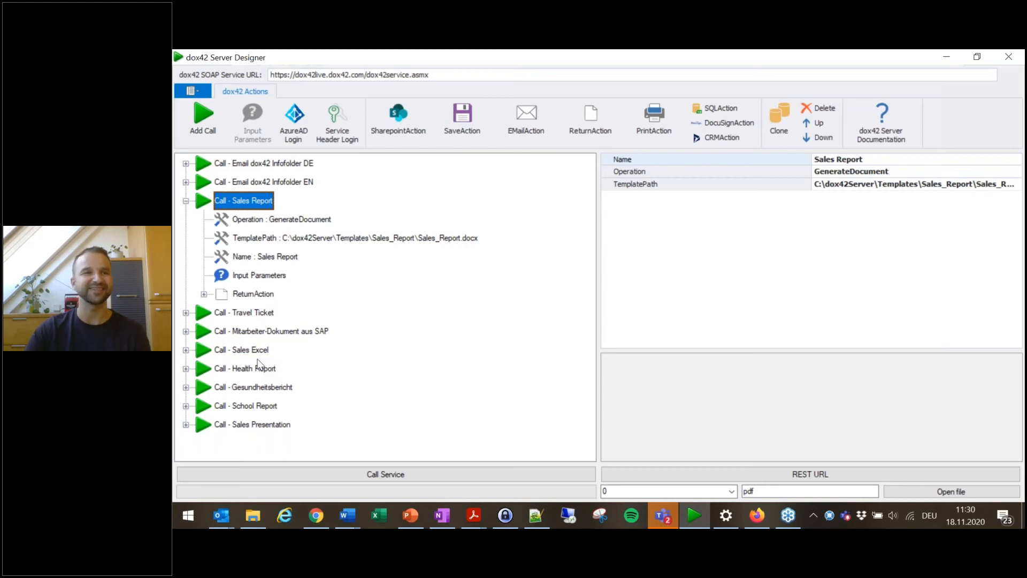
key("alt+Tab")
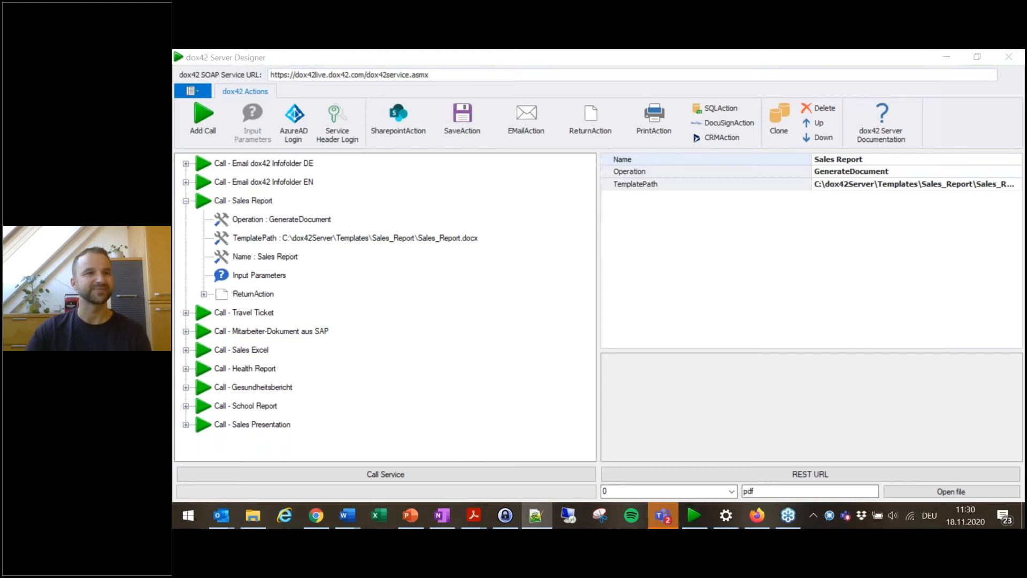